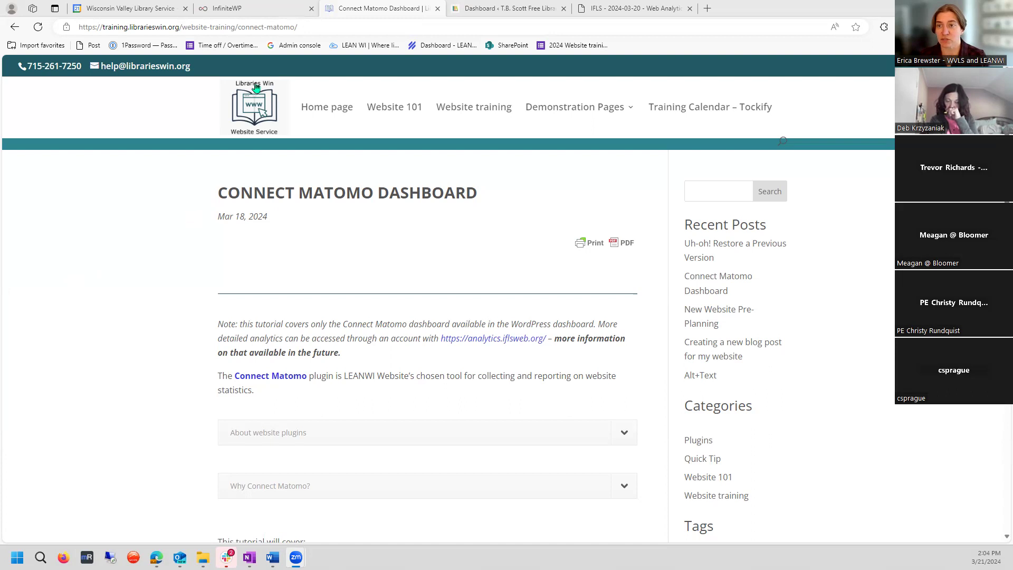
Step: Select the Libraries Win training page's web address and look over the page
{"action": "left_click", "coordinate": [323, 27]}
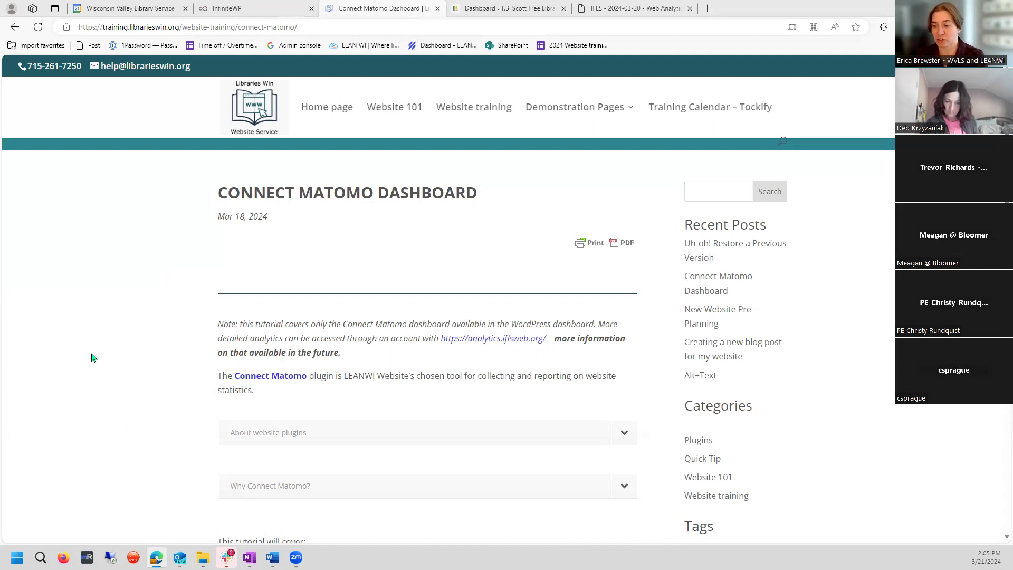
{"action": "scroll", "coordinate": [129, 374], "scroll_direction": "down", "scroll_amount": 2}
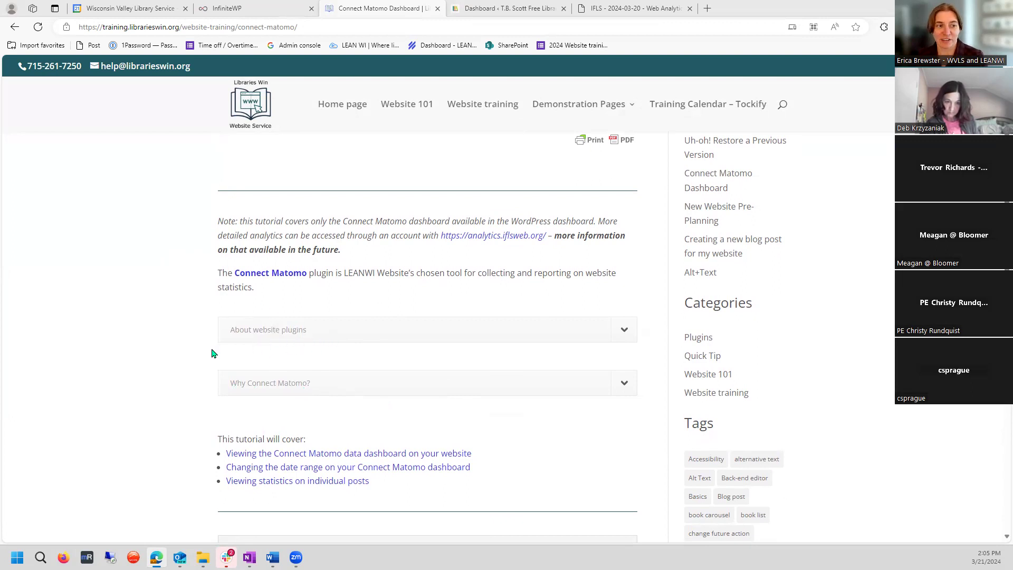
{"action": "scroll", "coordinate": [311, 328], "scroll_direction": "up", "scroll_amount": 2}
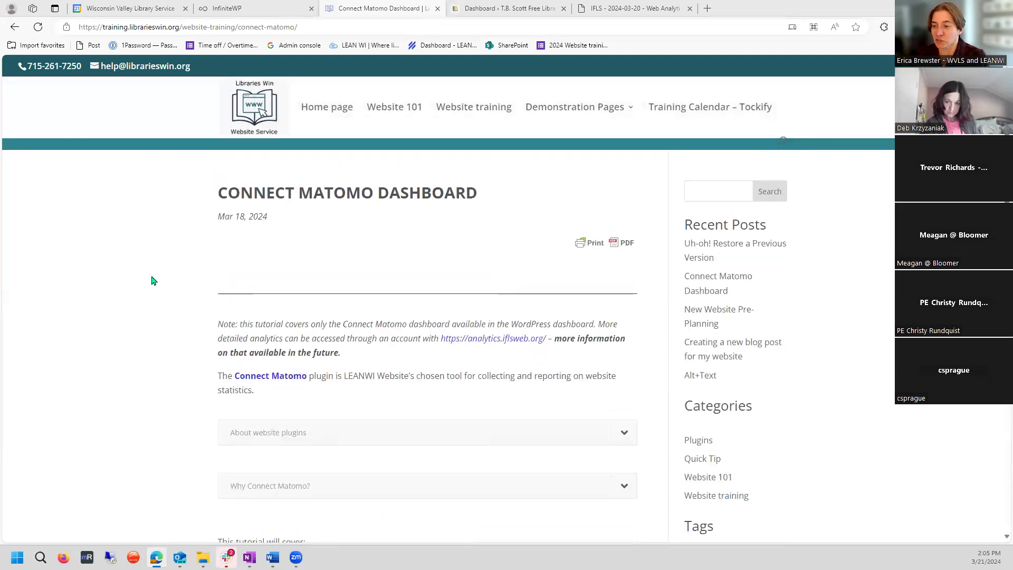
{"action": "scroll", "coordinate": [153, 280], "scroll_direction": "down", "scroll_amount": 2}
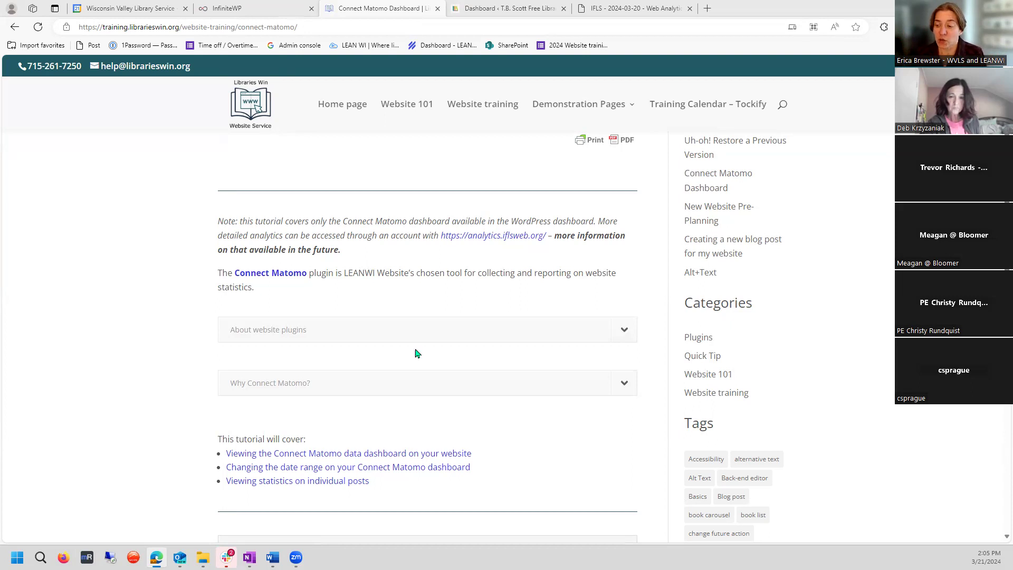
Step: Expand Why Connect Matomo? and open the dashboard.iflsweb.org IFLS dashboard in a new tab
{"action": "left_click", "coordinate": [626, 384]}
{"action": "scroll", "coordinate": [338, 343], "scroll_direction": "down", "scroll_amount": 2}
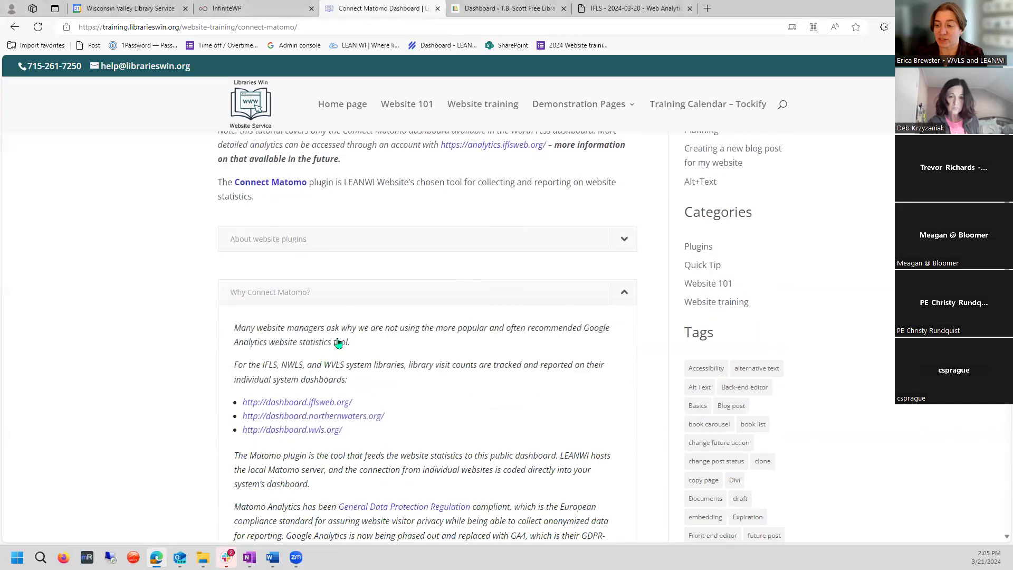
{"action": "scroll", "coordinate": [426, 355], "scroll_direction": "down", "scroll_amount": 2}
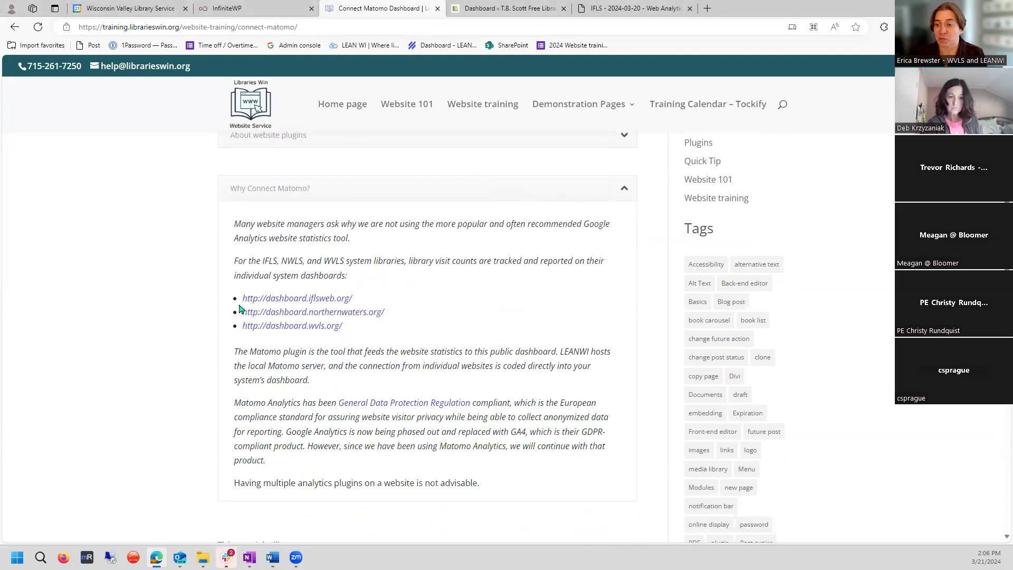
{"action": "left_click", "coordinate": [326, 298]}
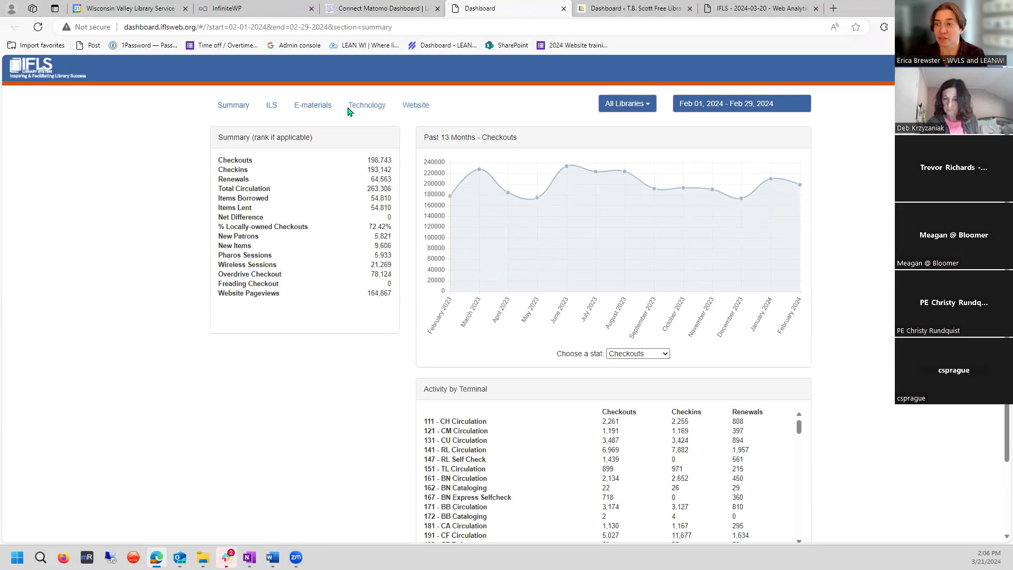
Step: View the IFLS E-materials, Technology and Website statistics, then return to the Connect Matomo tutorial
{"action": "left_click", "coordinate": [325, 108]}
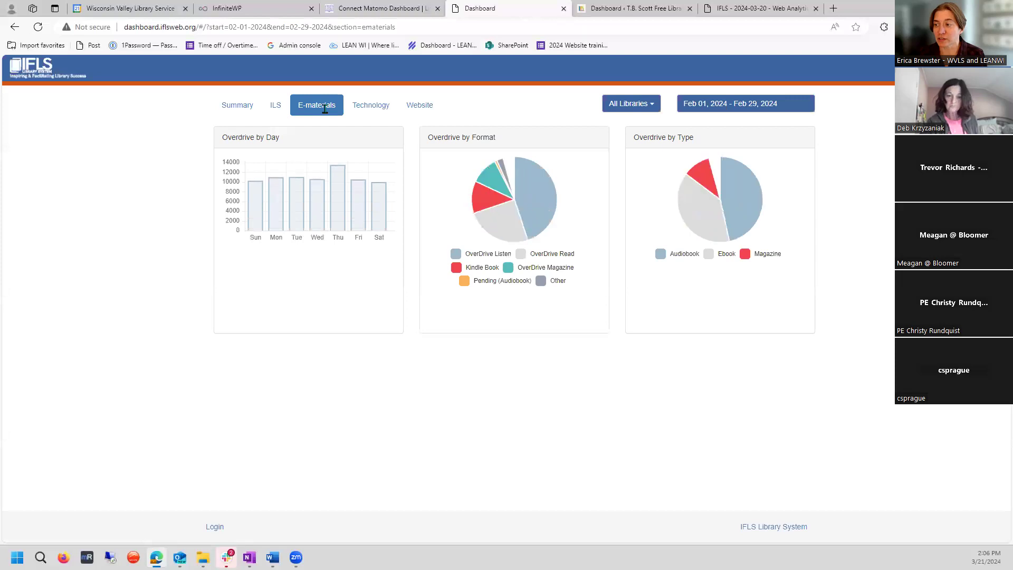
{"action": "left_click", "coordinate": [376, 106]}
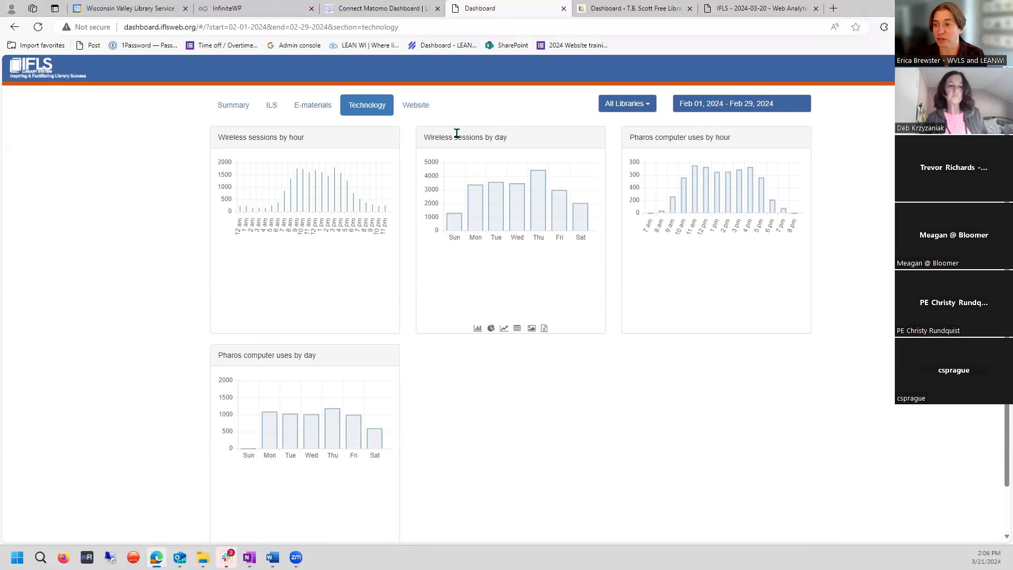
{"action": "left_click", "coordinate": [413, 104]}
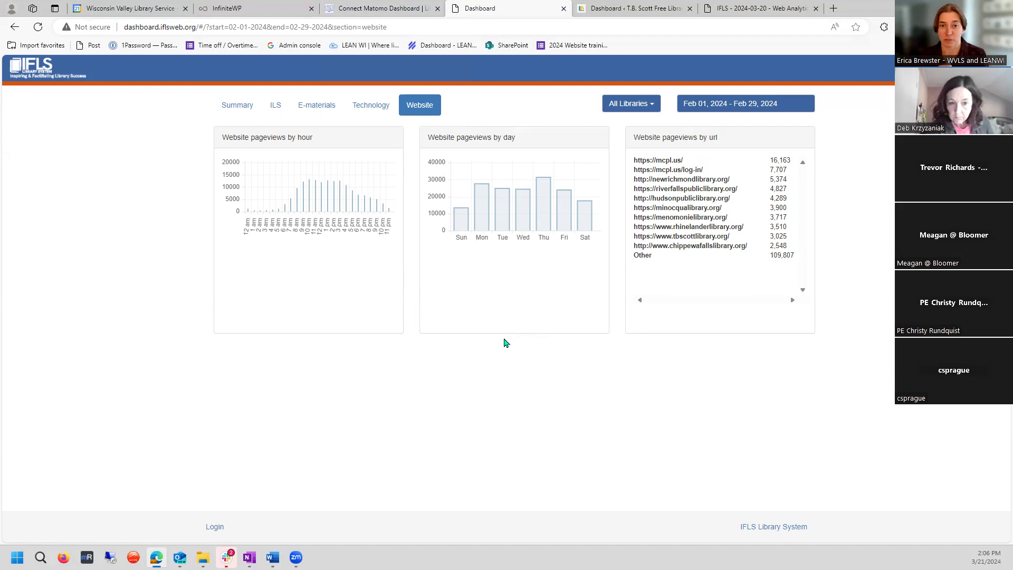
{"action": "left_click", "coordinate": [370, 8]}
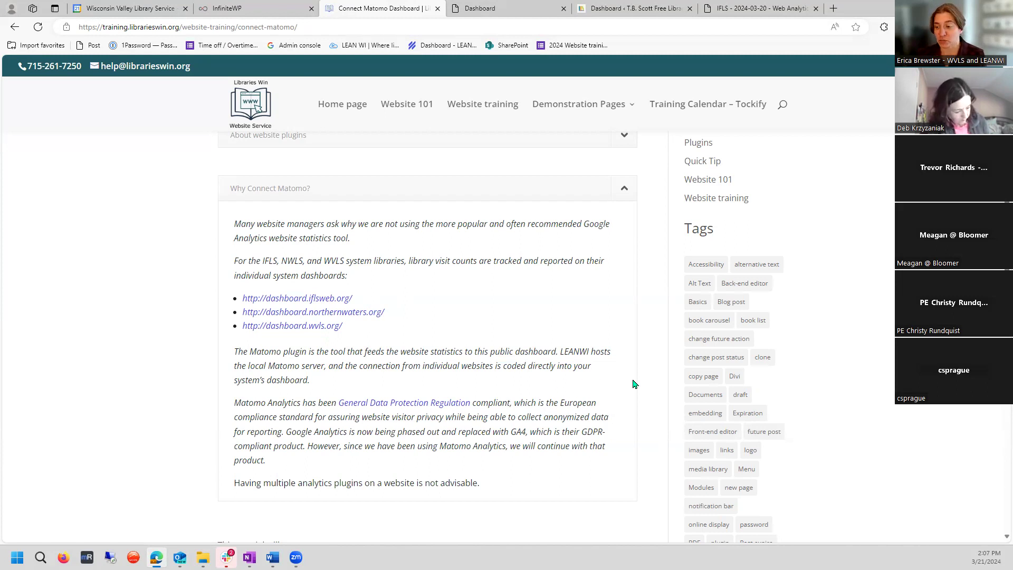
{"action": "scroll", "coordinate": [633, 383], "scroll_direction": "down", "scroll_amount": 2}
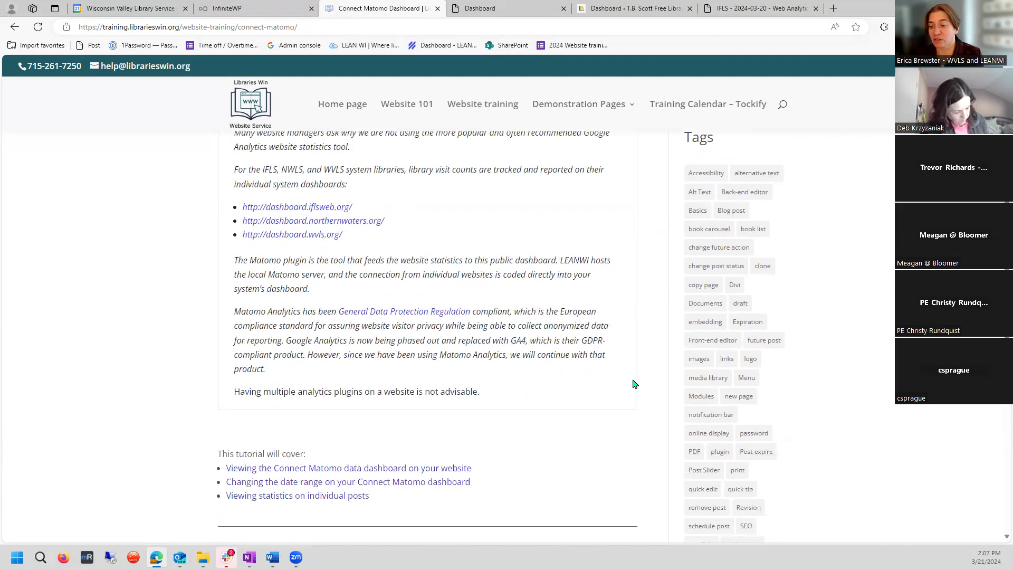
{"action": "scroll", "coordinate": [634, 384], "scroll_direction": "up", "scroll_amount": 2}
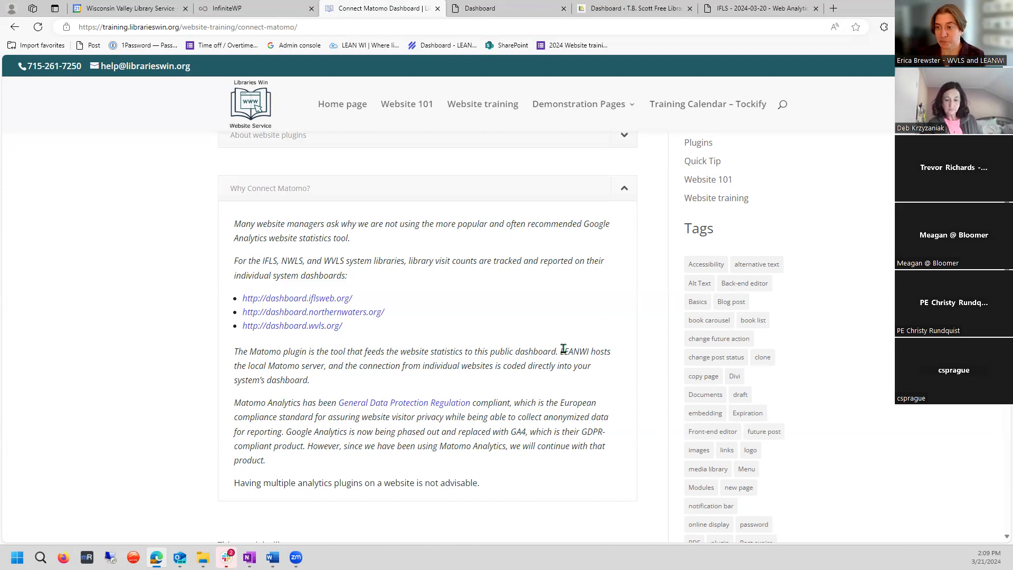
Step: Collapse Why Connect Matomo?, expand Viewing the Matomo Connect dashboard, and switch to T.B. Scott's WordPress
{"action": "left_click", "coordinate": [623, 192]}
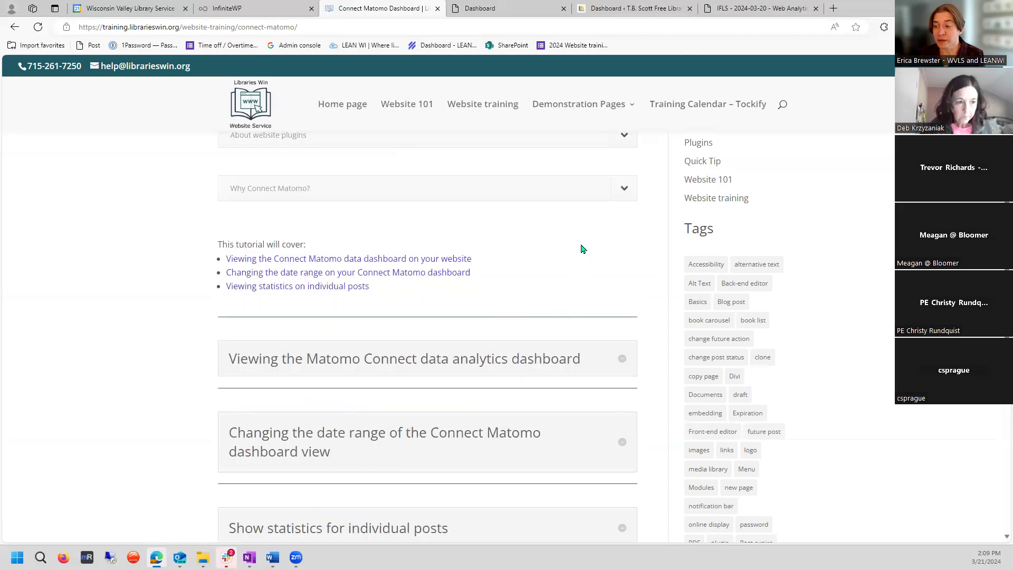
{"action": "scroll", "coordinate": [583, 245], "scroll_direction": "down", "scroll_amount": 2}
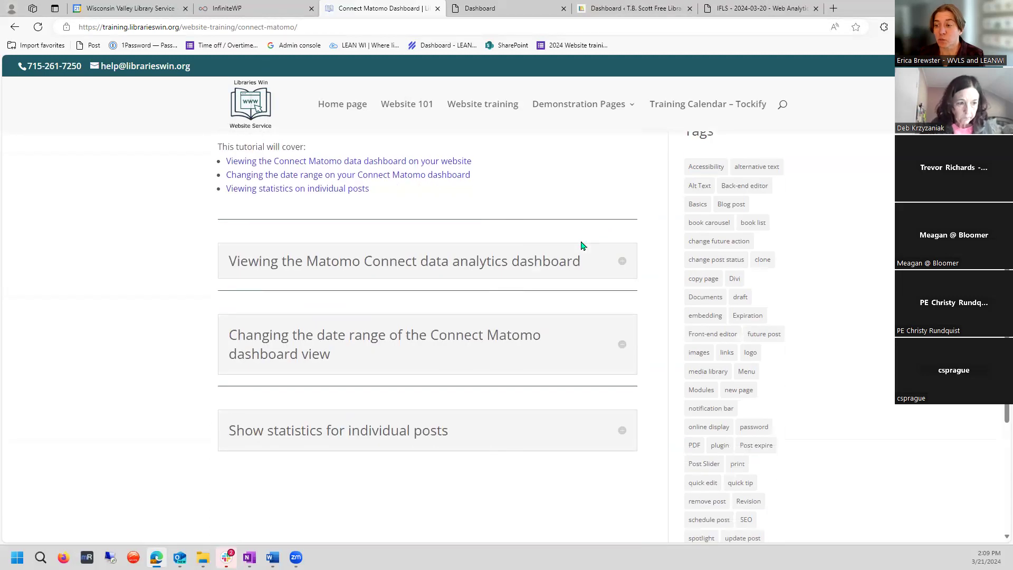
{"action": "left_click", "coordinate": [622, 264]}
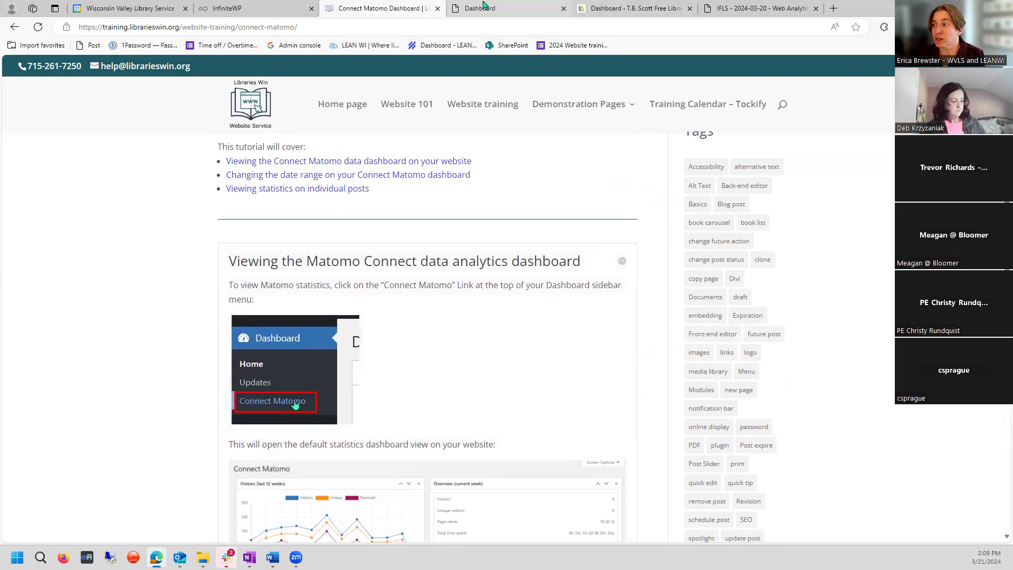
{"action": "left_click", "coordinate": [623, 5]}
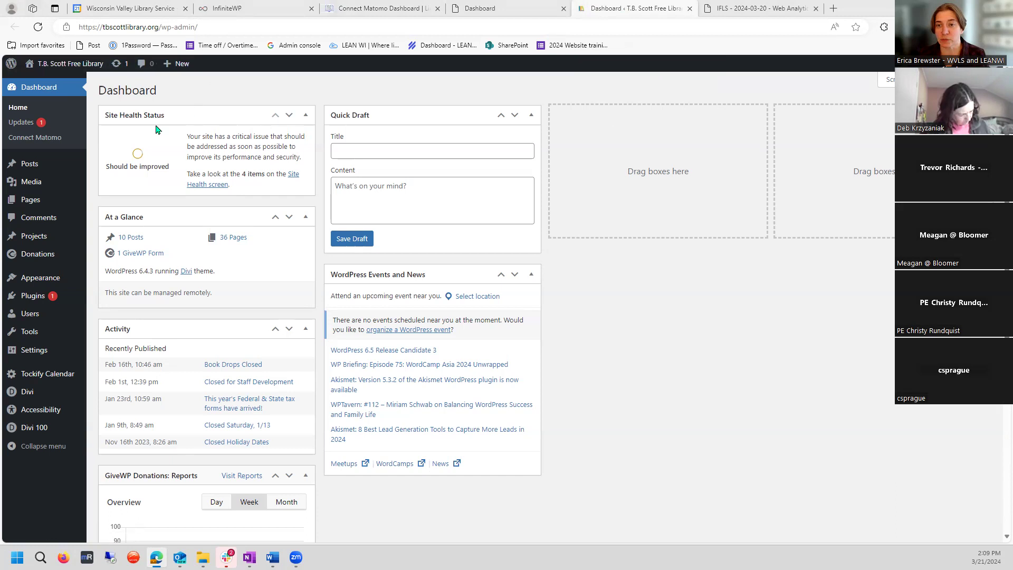
Step: Open Dashboard > Connect Matomo to see the 12-week visitors chart and weekly visits
{"action": "left_click", "coordinate": [52, 140]}
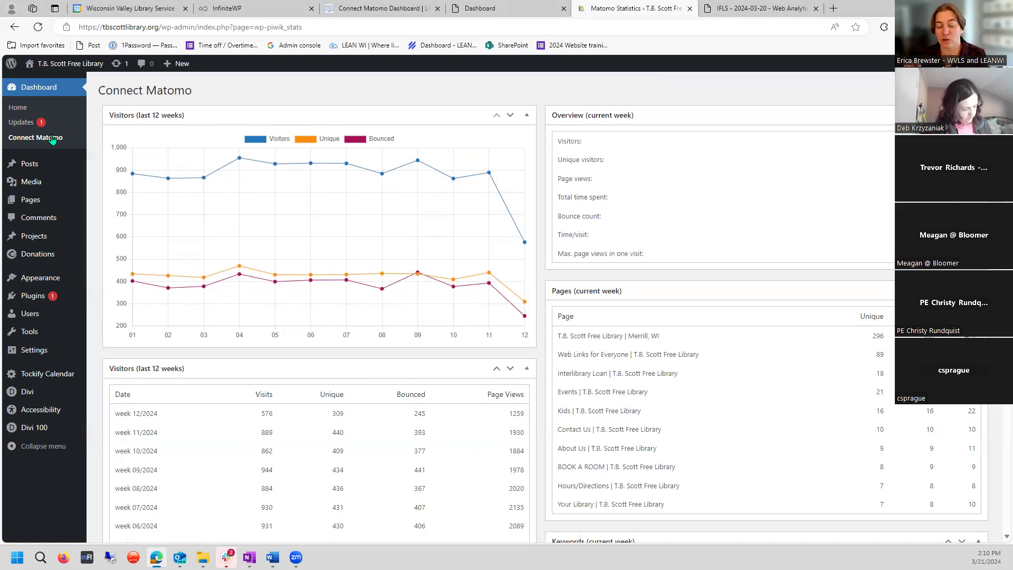
{"action": "left_click", "coordinate": [52, 141]}
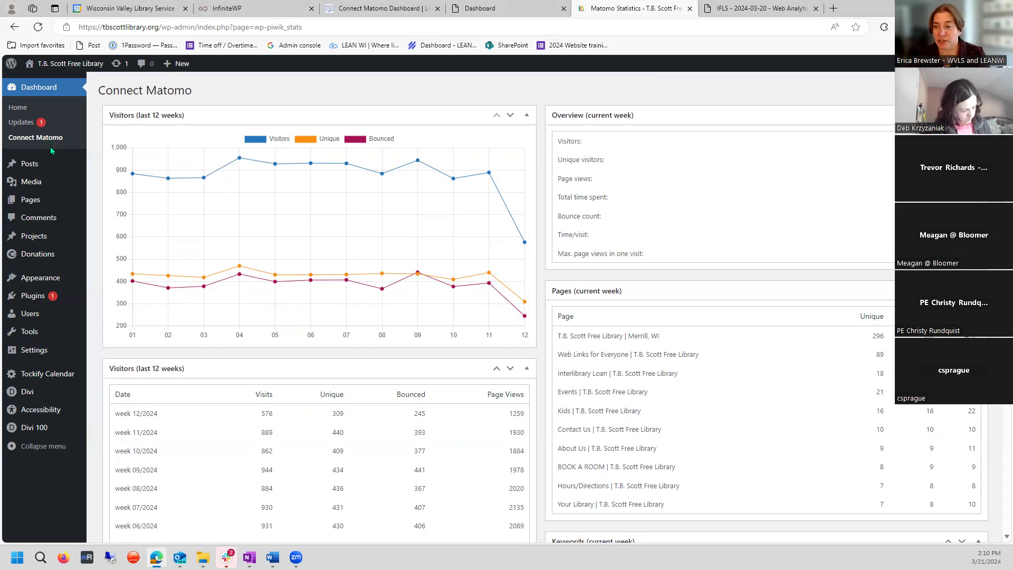
{"action": "left_click", "coordinate": [40, 300]}
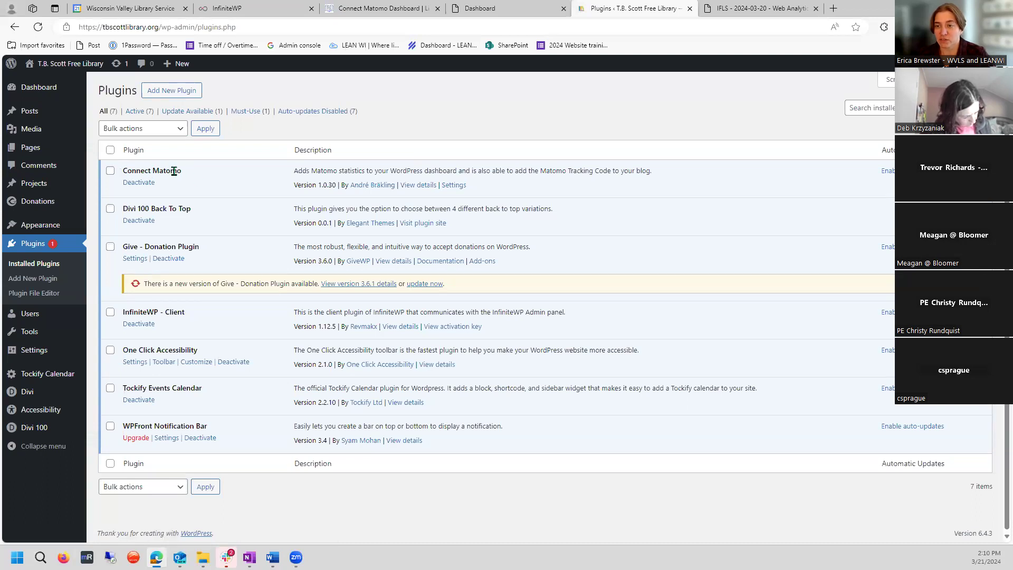
{"action": "left_click", "coordinate": [36, 90]}
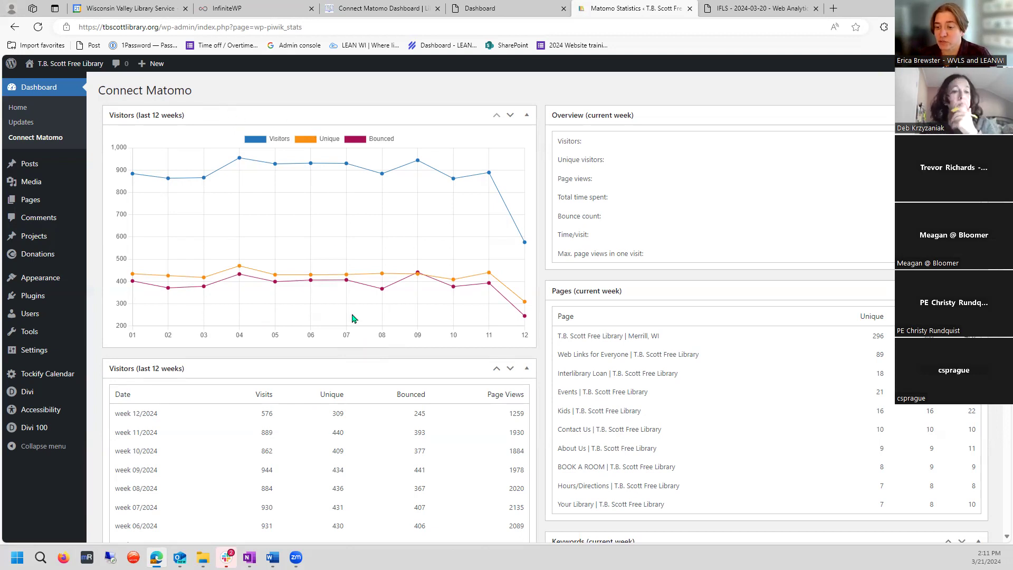
Step: Scroll down to the weekly Visitors table and the current-week Browsers chart led by Chrome
{"action": "scroll", "coordinate": [353, 324], "scroll_direction": "down", "scroll_amount": 3}
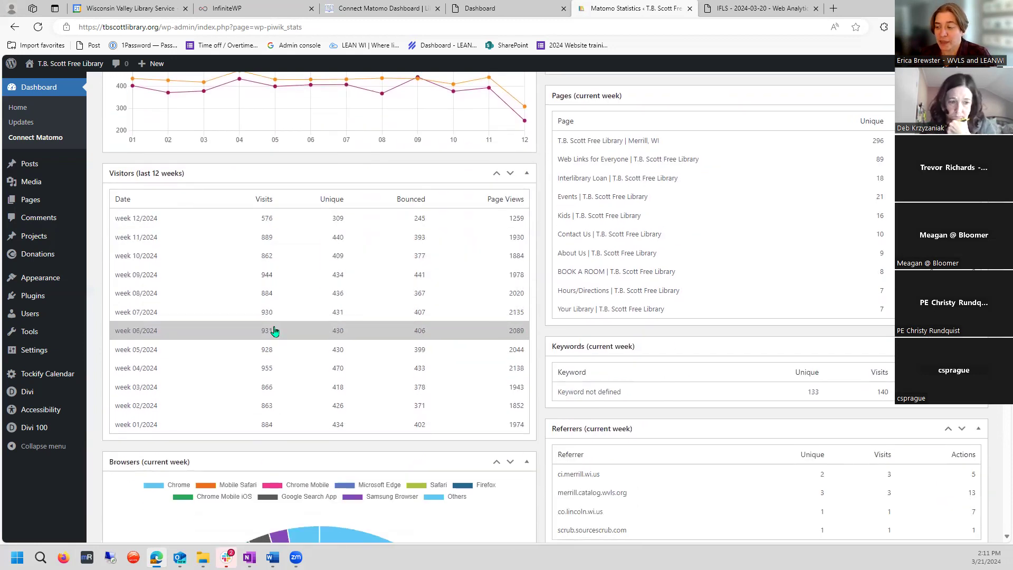
{"action": "scroll", "coordinate": [274, 331], "scroll_direction": "down", "scroll_amount": 3}
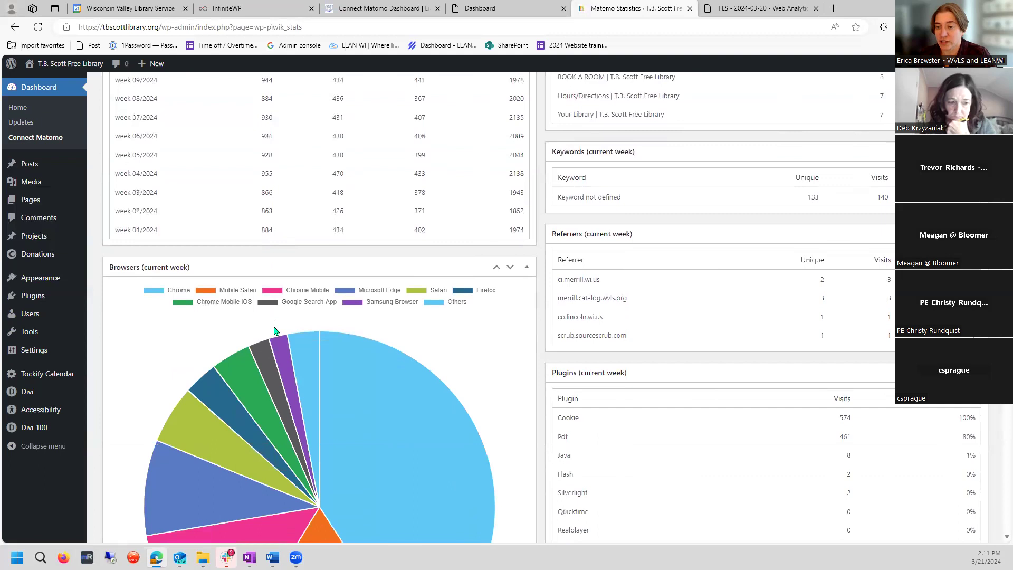
{"action": "scroll", "coordinate": [273, 331], "scroll_direction": "down", "scroll_amount": 4}
{"action": "scroll", "coordinate": [274, 338], "scroll_direction": "up", "scroll_amount": 3}
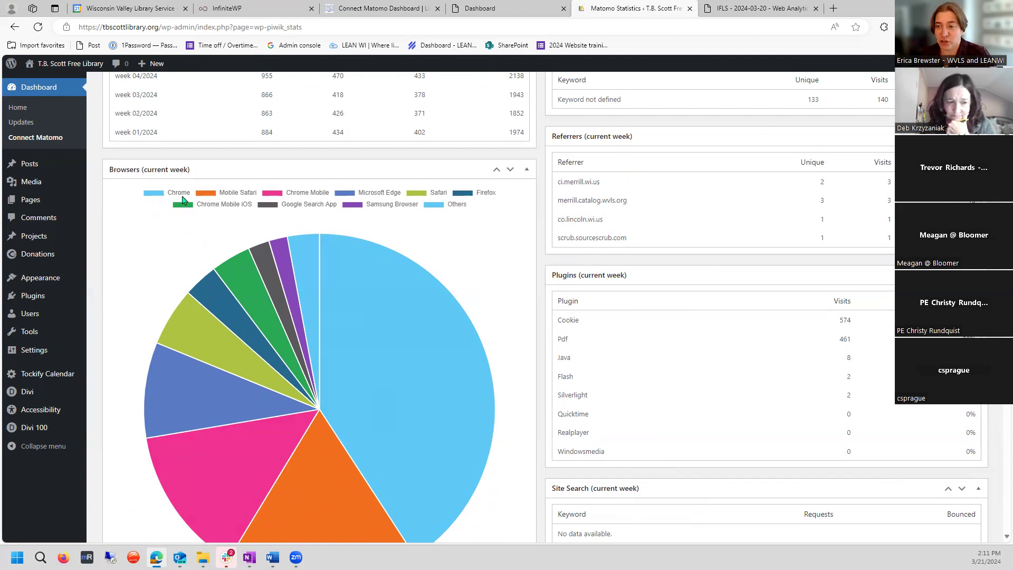
{"action": "mouse_move", "coordinate": [386, 311]}
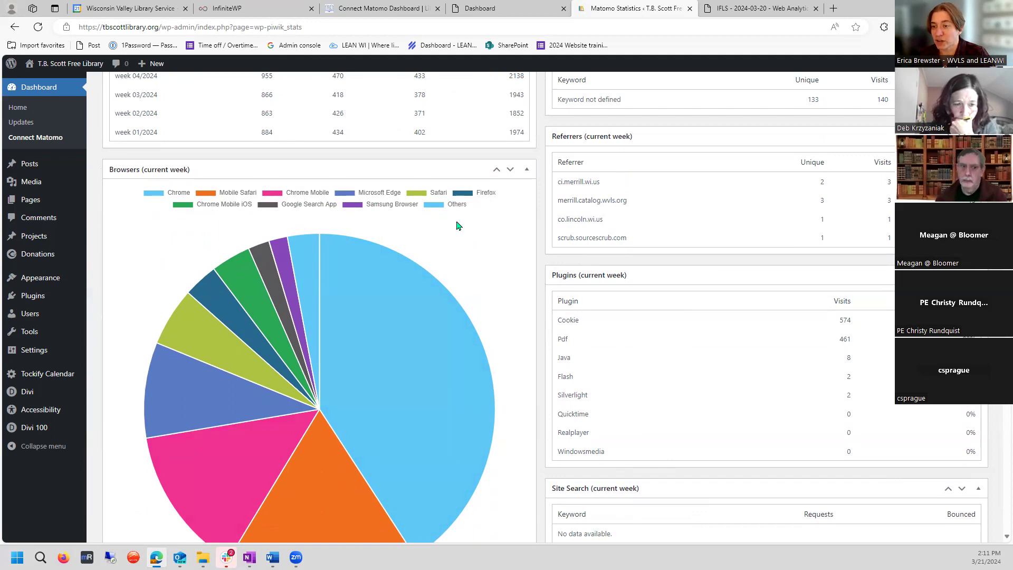
Step: Read the current-week Browsers pie chart slice values and table
{"action": "scroll", "coordinate": [497, 233], "scroll_direction": "down", "scroll_amount": 2}
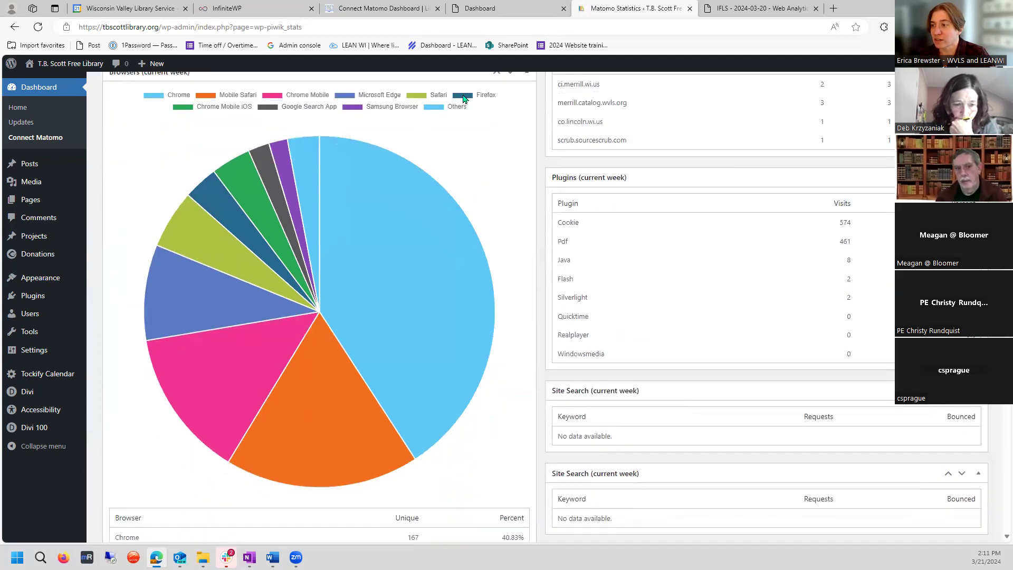
{"action": "mouse_move", "coordinate": [164, 315]}
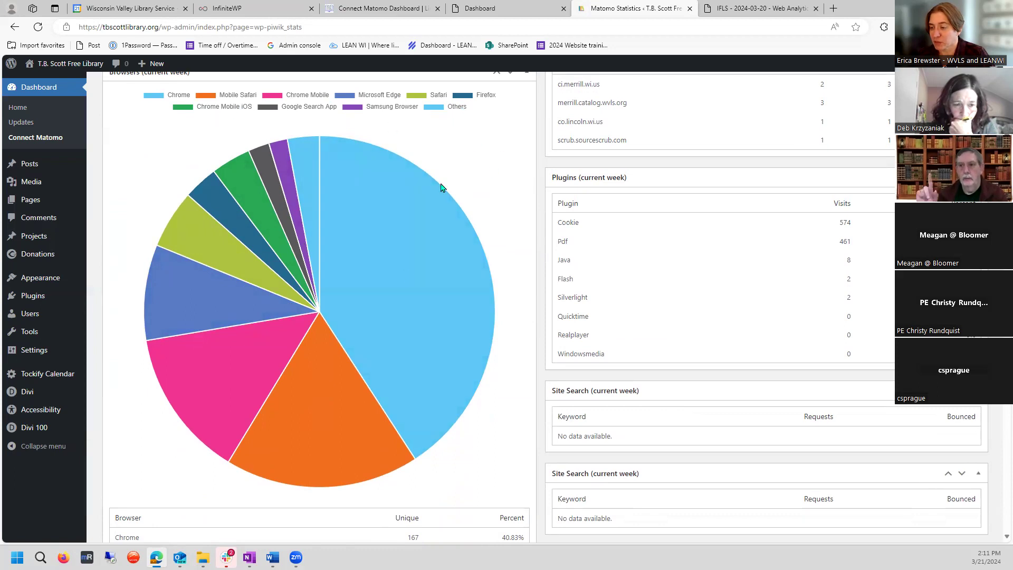
{"action": "mouse_move", "coordinate": [326, 270]}
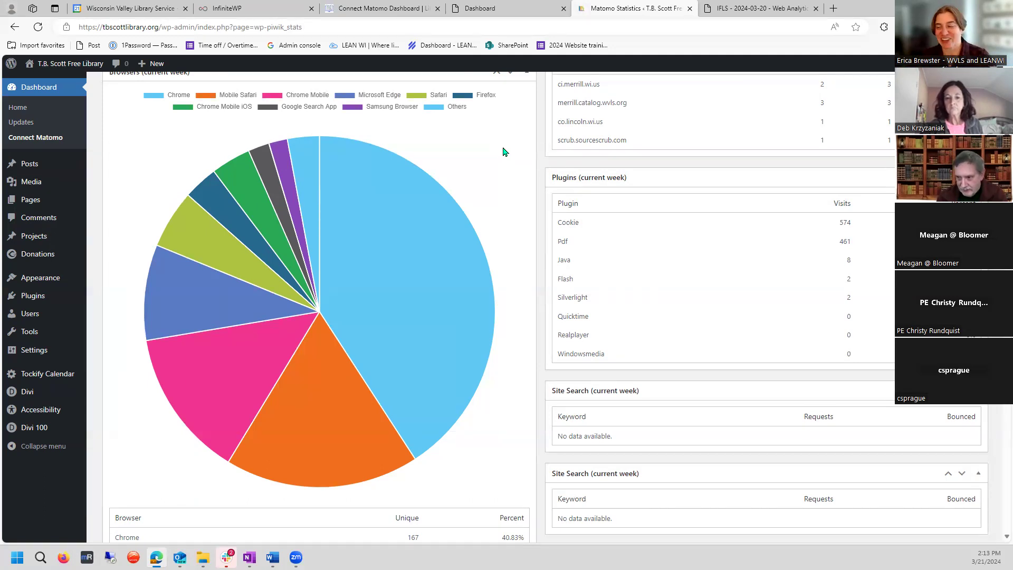
{"action": "mouse_move", "coordinate": [427, 188]}
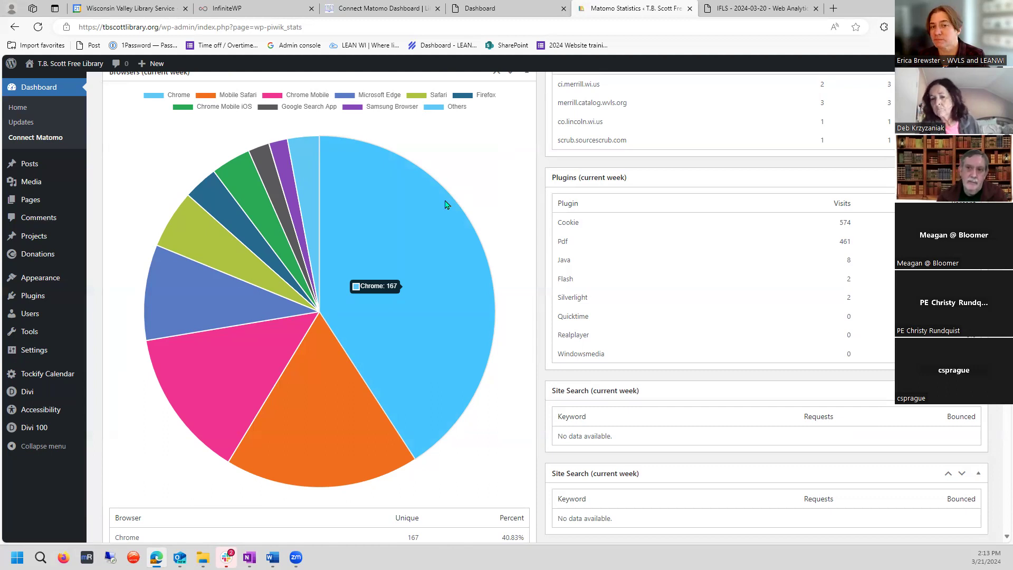
Step: Move down to Browser Details (current week), where Chrome 122.0 leads with 148 visitors (36.19%)
{"action": "scroll", "coordinate": [444, 204], "scroll_direction": "down", "scroll_amount": 3}
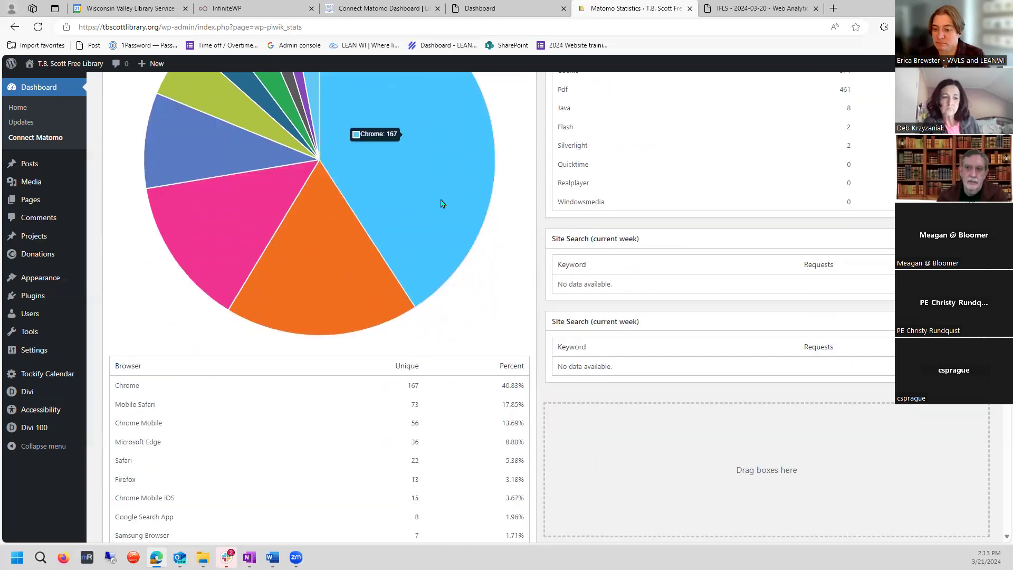
{"action": "scroll", "coordinate": [444, 205], "scroll_direction": "down", "scroll_amount": 3}
{"action": "scroll", "coordinate": [443, 204], "scroll_direction": "down", "scroll_amount": 3}
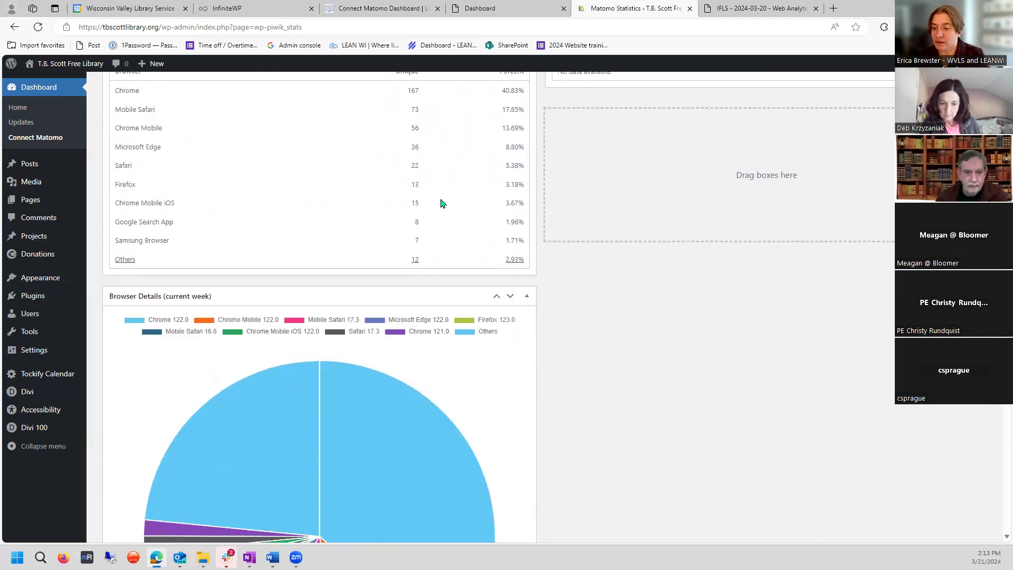
{"action": "scroll", "coordinate": [443, 204], "scroll_direction": "down", "scroll_amount": 3}
{"action": "scroll", "coordinate": [609, 273], "scroll_direction": "down", "scroll_amount": 1}
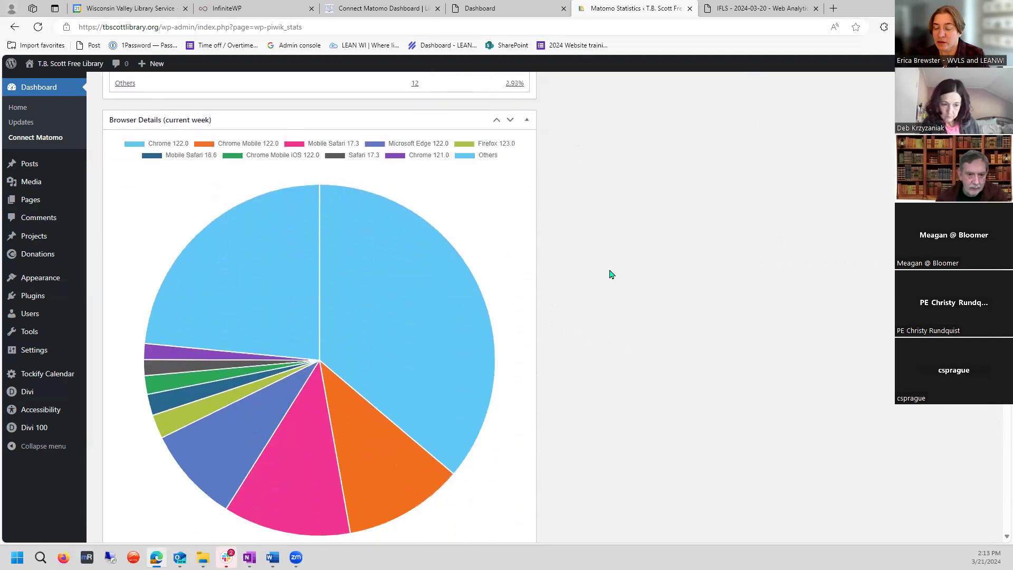
{"action": "scroll", "coordinate": [611, 274], "scroll_direction": "down", "scroll_amount": 1}
{"action": "scroll", "coordinate": [609, 274], "scroll_direction": "up", "scroll_amount": 2}
{"action": "scroll", "coordinate": [609, 273], "scroll_direction": "down", "scroll_amount": 2}
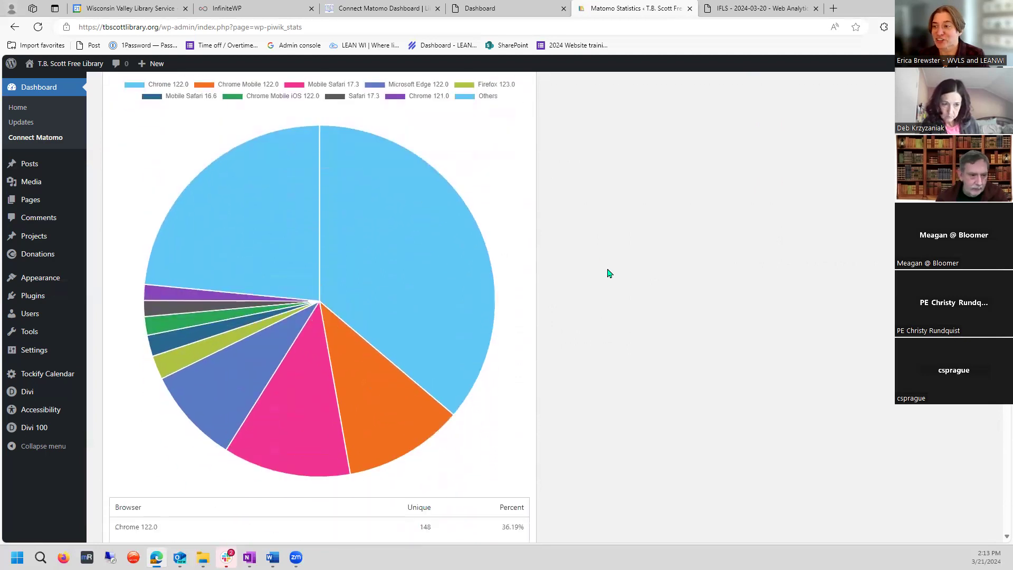
{"action": "mouse_move", "coordinate": [426, 278]}
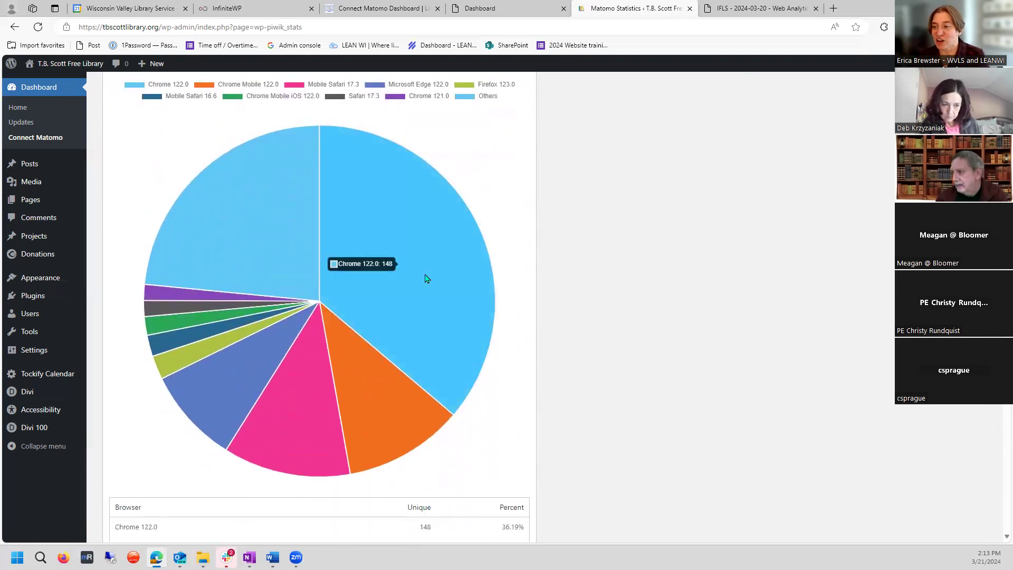
{"action": "mouse_move", "coordinate": [259, 235]}
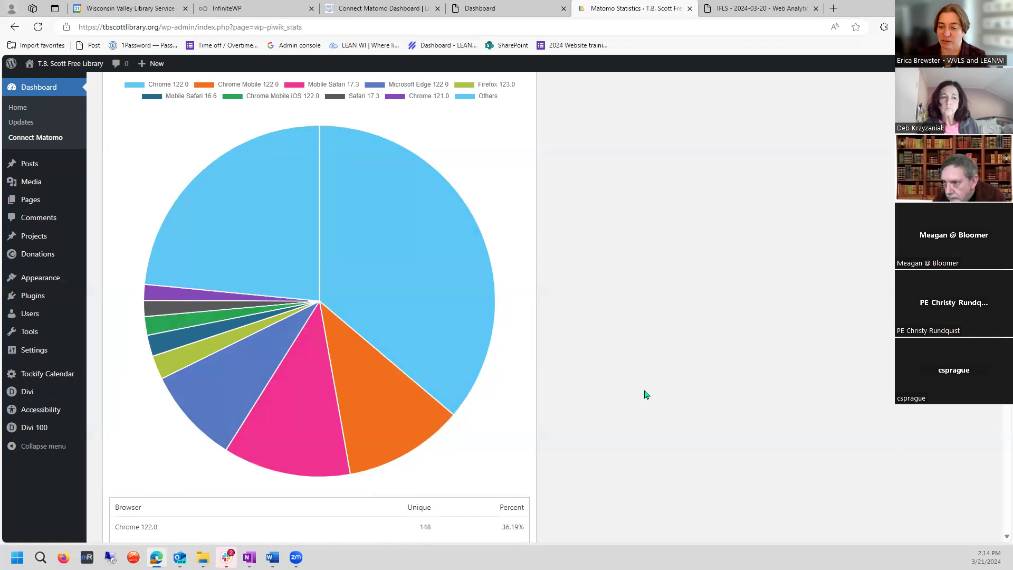
{"action": "scroll", "coordinate": [580, 380], "scroll_direction": "up", "scroll_amount": 2}
{"action": "scroll", "coordinate": [533, 368], "scroll_direction": "down", "scroll_amount": 2}
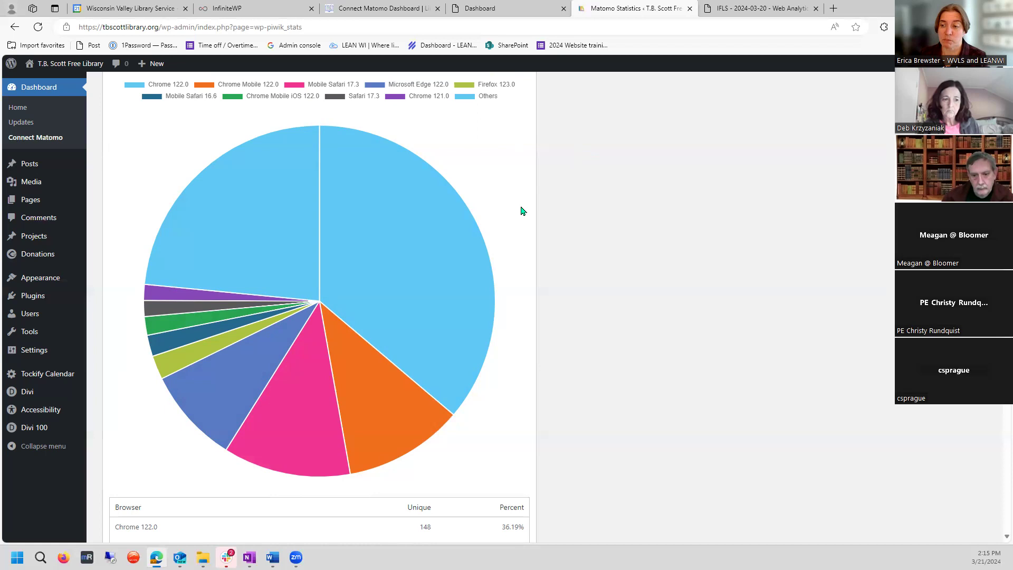
Step: Reach the Types (current week) chart: Desktop 238, Smartphone 157, Tablet 7, Phablet 4, Unknown 3
{"action": "scroll", "coordinate": [522, 211], "scroll_direction": "down", "scroll_amount": 2}
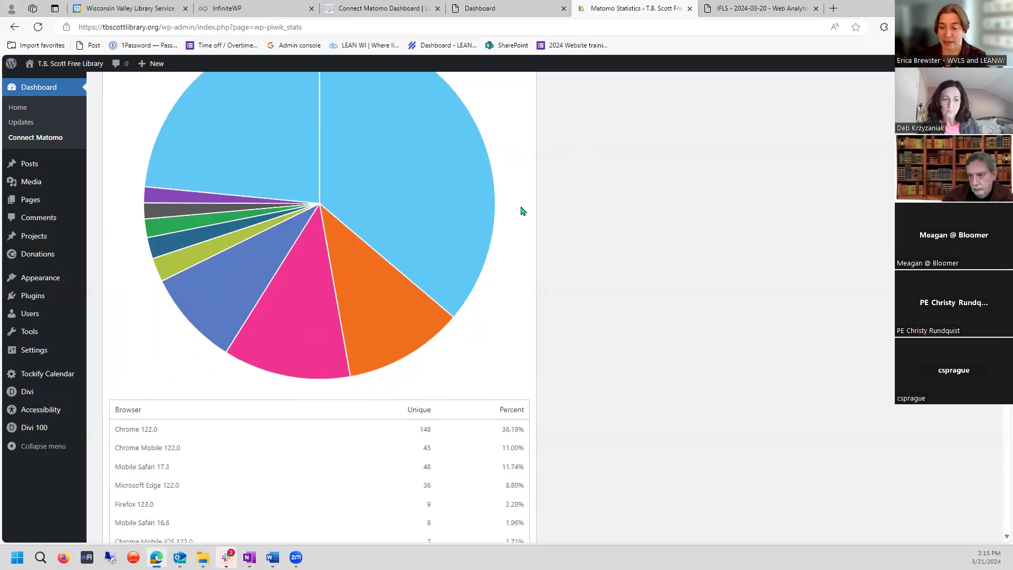
{"action": "scroll", "coordinate": [521, 211], "scroll_direction": "down", "scroll_amount": 10}
{"action": "scroll", "coordinate": [521, 211], "scroll_direction": "down", "scroll_amount": 1}
{"action": "scroll", "coordinate": [522, 211], "scroll_direction": "up", "scroll_amount": 2}
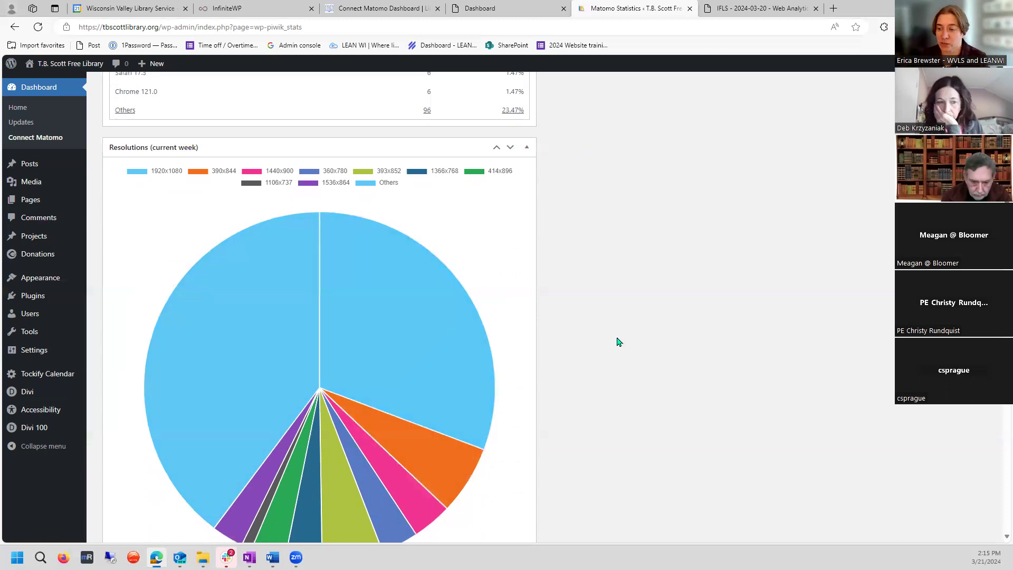
{"action": "scroll", "coordinate": [619, 342], "scroll_direction": "down", "scroll_amount": 2}
{"action": "scroll", "coordinate": [619, 342], "scroll_direction": "down", "scroll_amount": 12}
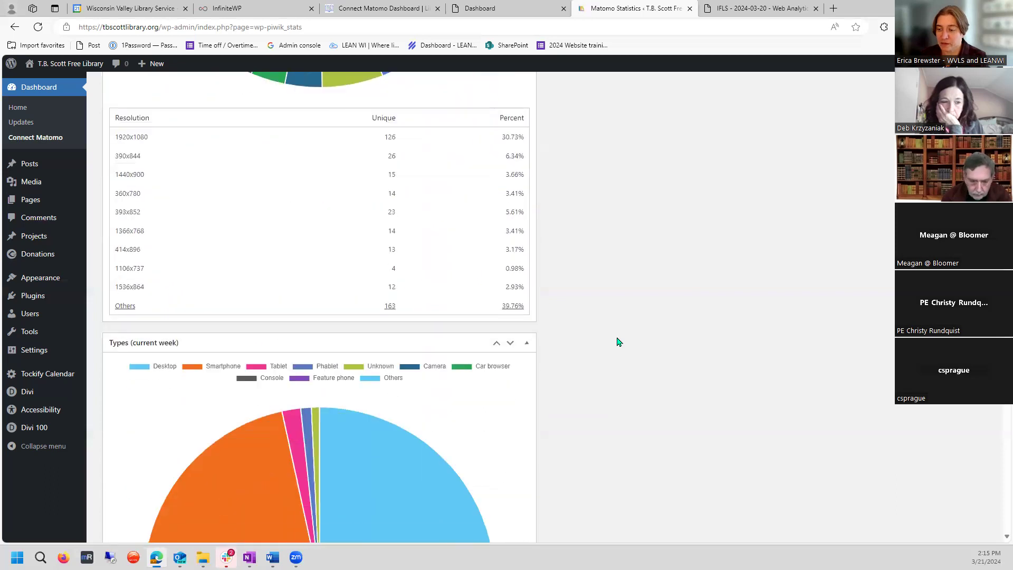
{"action": "scroll", "coordinate": [619, 342], "scroll_direction": "up", "scroll_amount": 2}
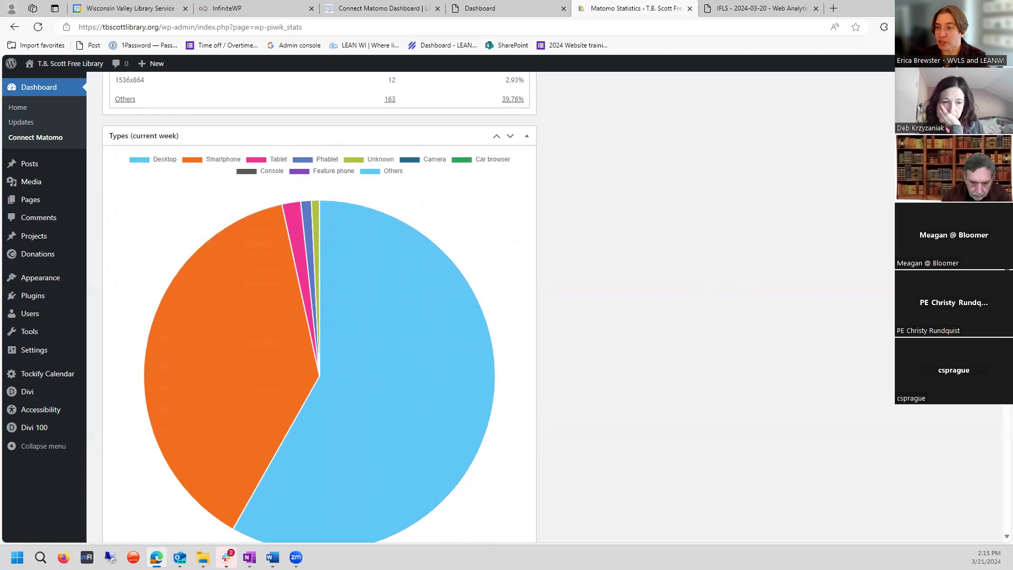
{"action": "scroll", "coordinate": [619, 342], "scroll_direction": "down", "scroll_amount": 1}
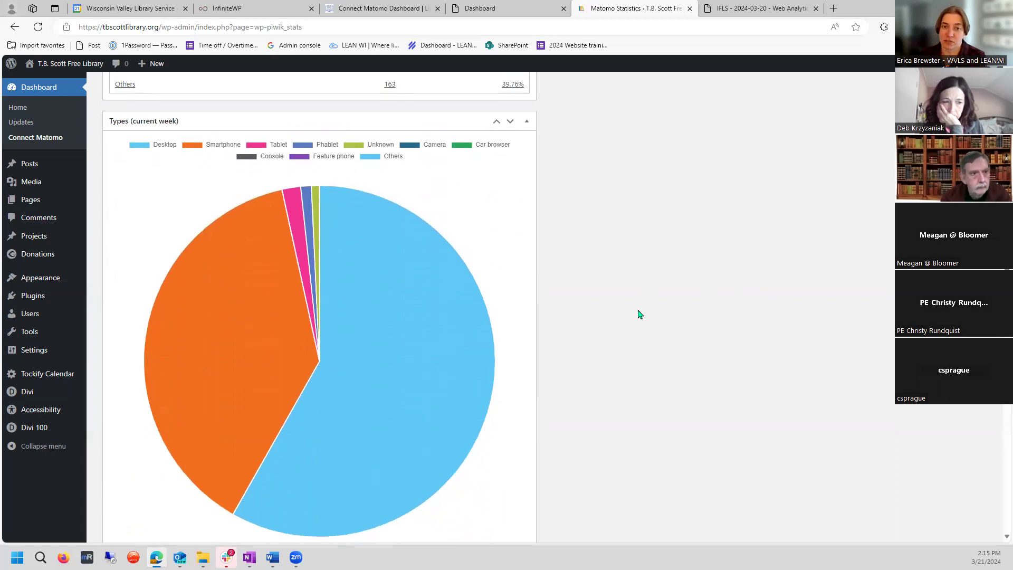
{"action": "mouse_move", "coordinate": [355, 364]}
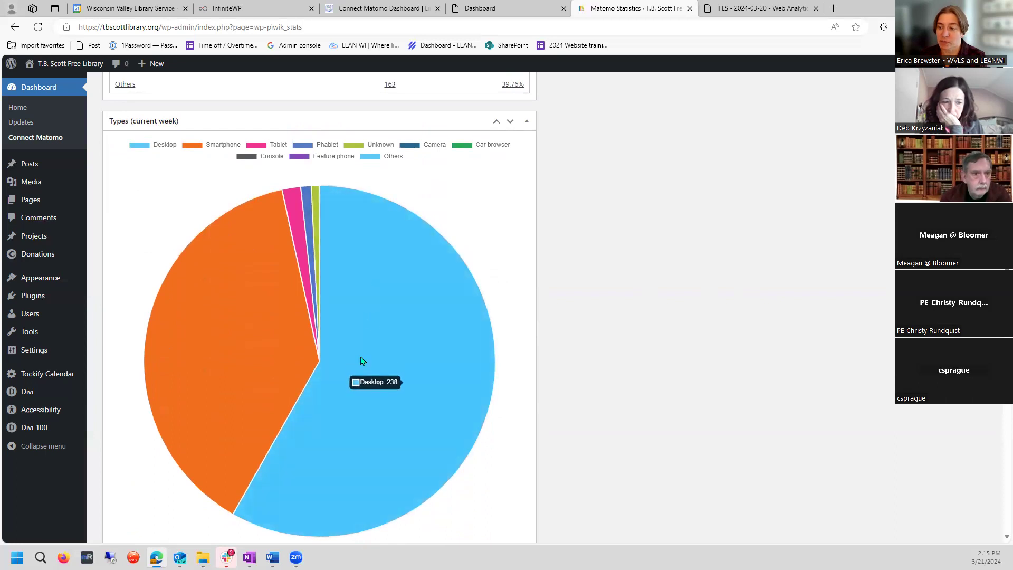
{"action": "mouse_move", "coordinate": [190, 359]}
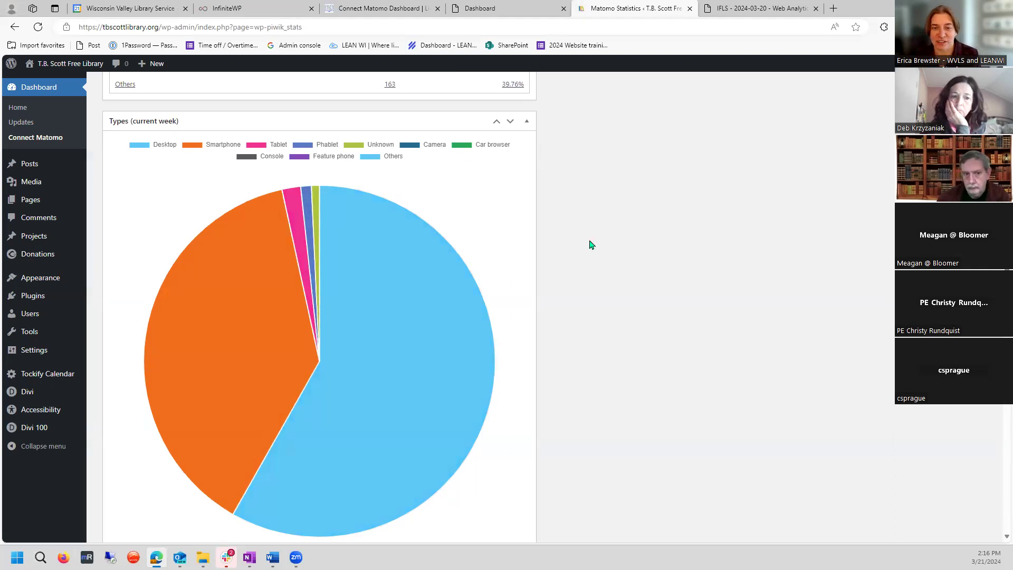
Step: Read the Models (current week) slice counts, then reach Operation Systems, with Windows leading at 198
{"action": "scroll", "coordinate": [592, 245], "scroll_direction": "down", "scroll_amount": 2}
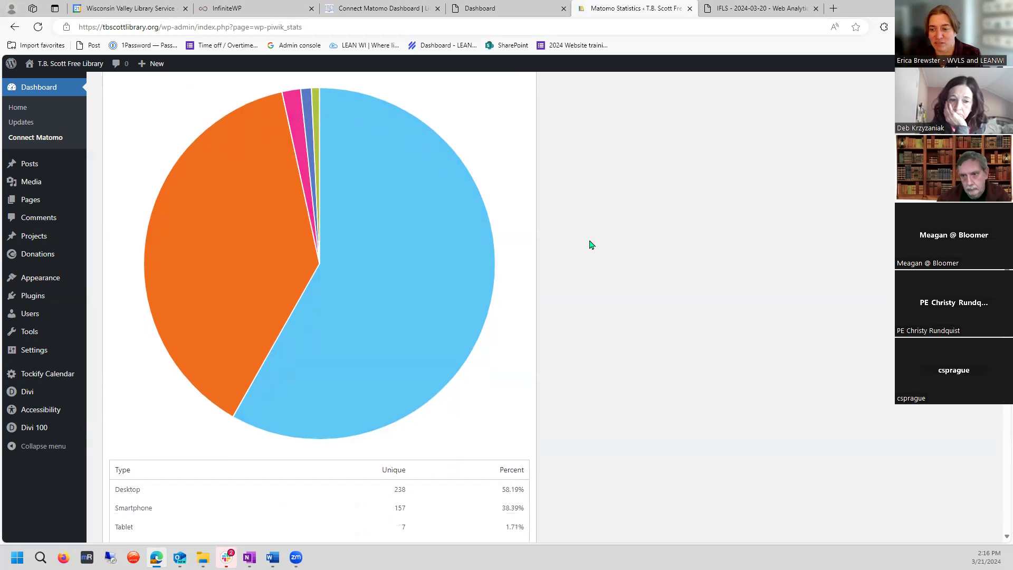
{"action": "scroll", "coordinate": [592, 244], "scroll_direction": "down", "scroll_amount": 8}
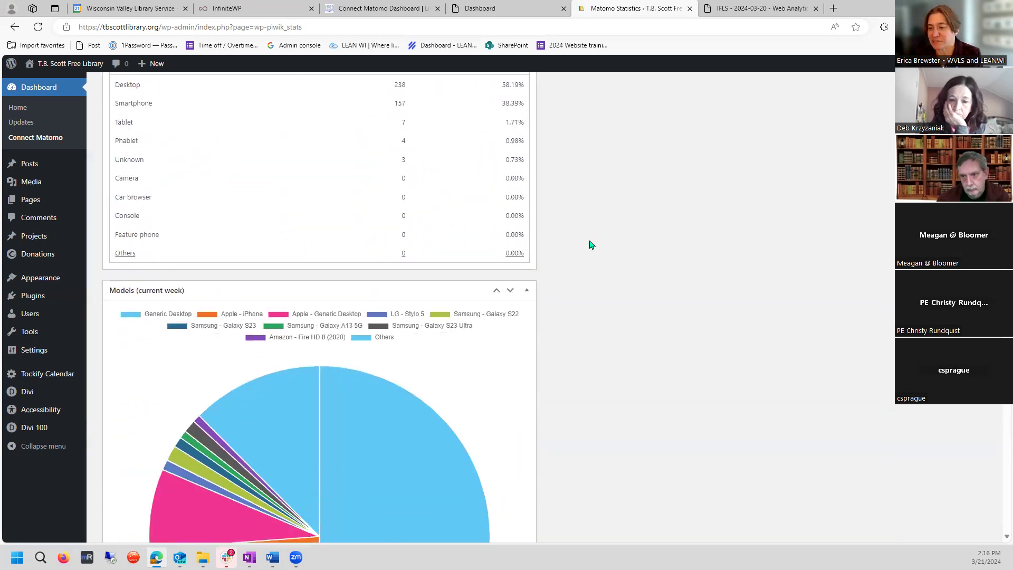
{"action": "scroll", "coordinate": [592, 245], "scroll_direction": "down", "scroll_amount": 5}
{"action": "scroll", "coordinate": [591, 245], "scroll_direction": "up", "scroll_amount": 2}
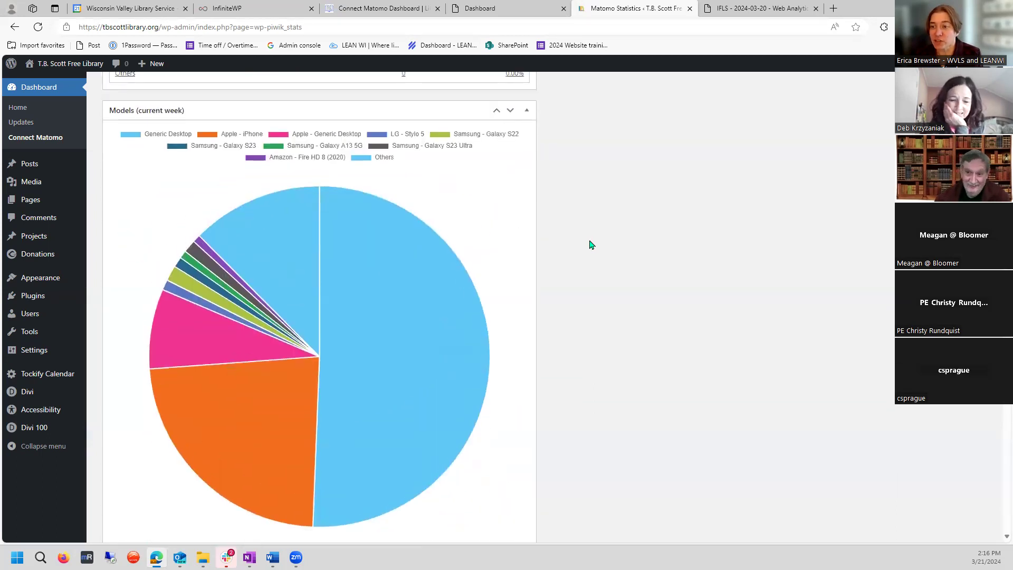
{"action": "mouse_move", "coordinate": [409, 269]}
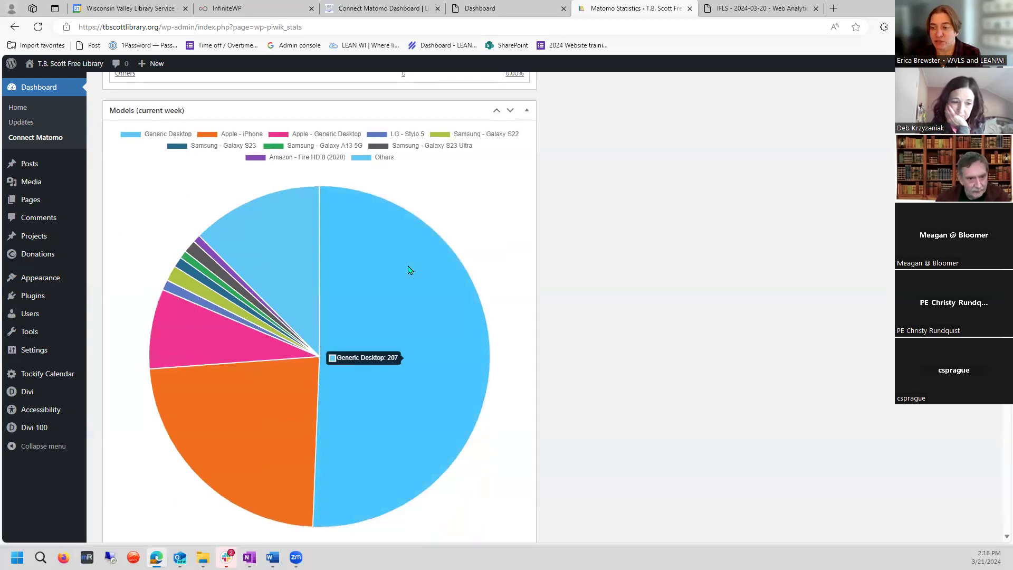
{"action": "mouse_move", "coordinate": [289, 394]}
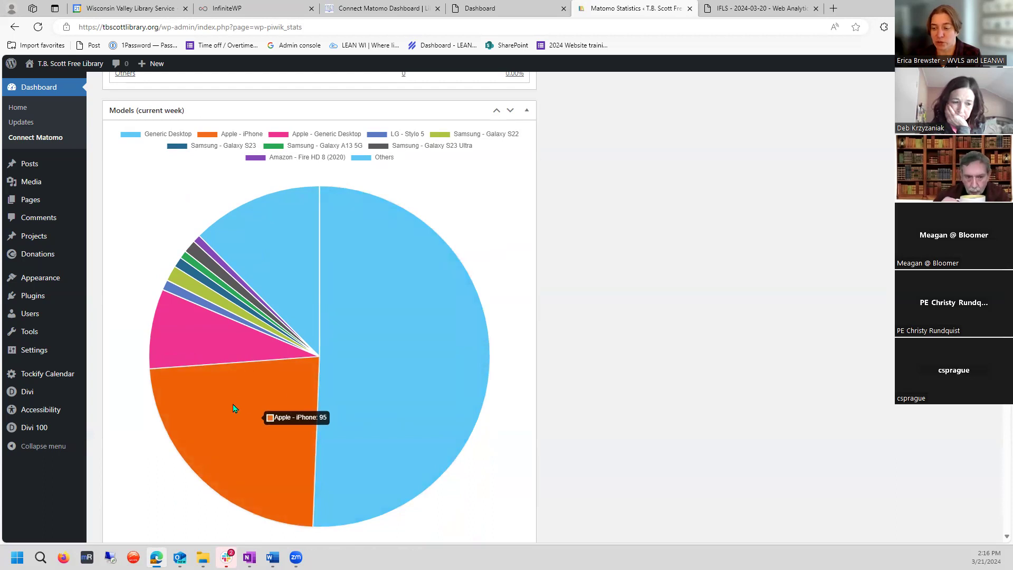
{"action": "mouse_move", "coordinate": [215, 347]}
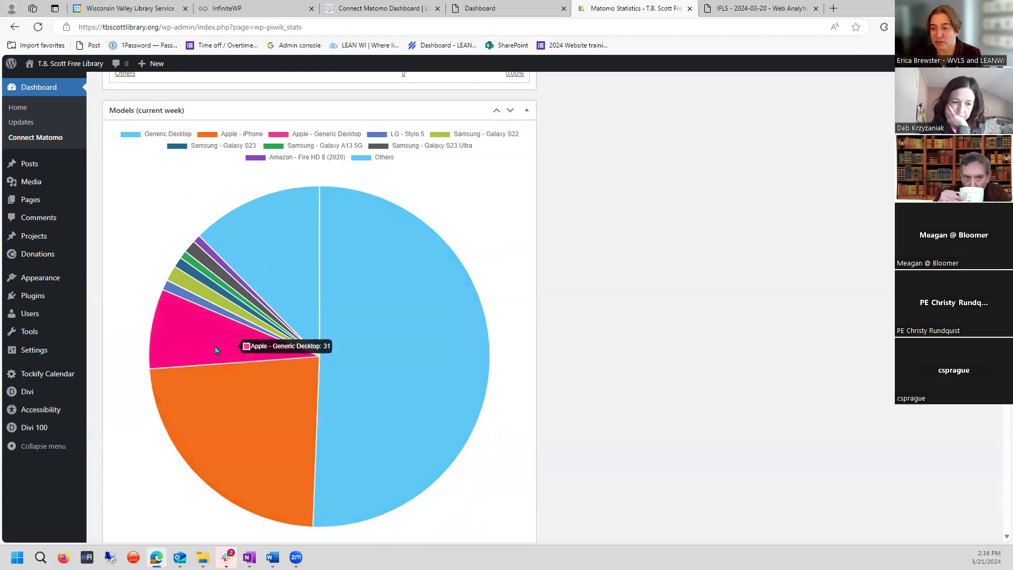
{"action": "mouse_move", "coordinate": [168, 305]}
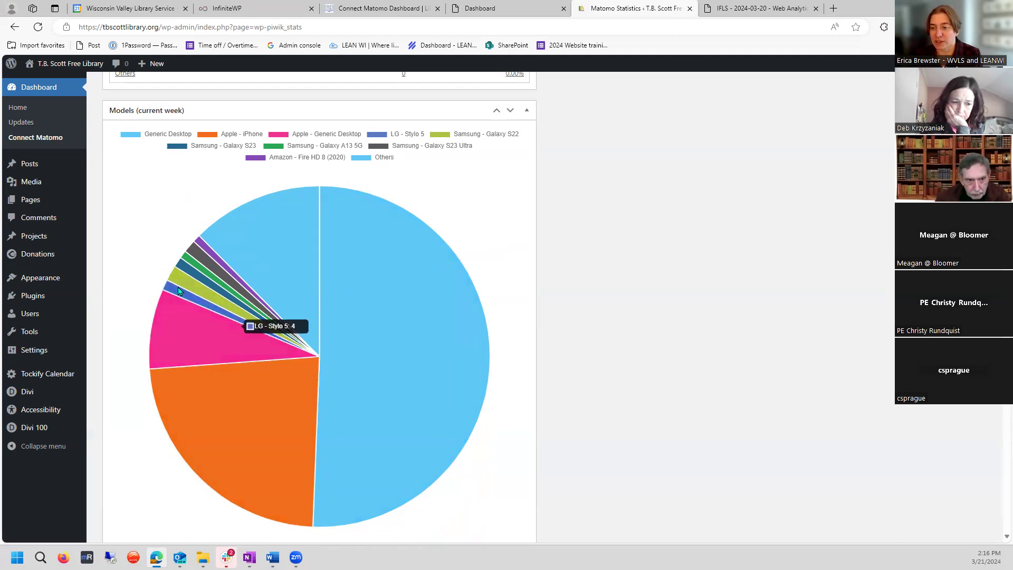
{"action": "mouse_move", "coordinate": [182, 271]}
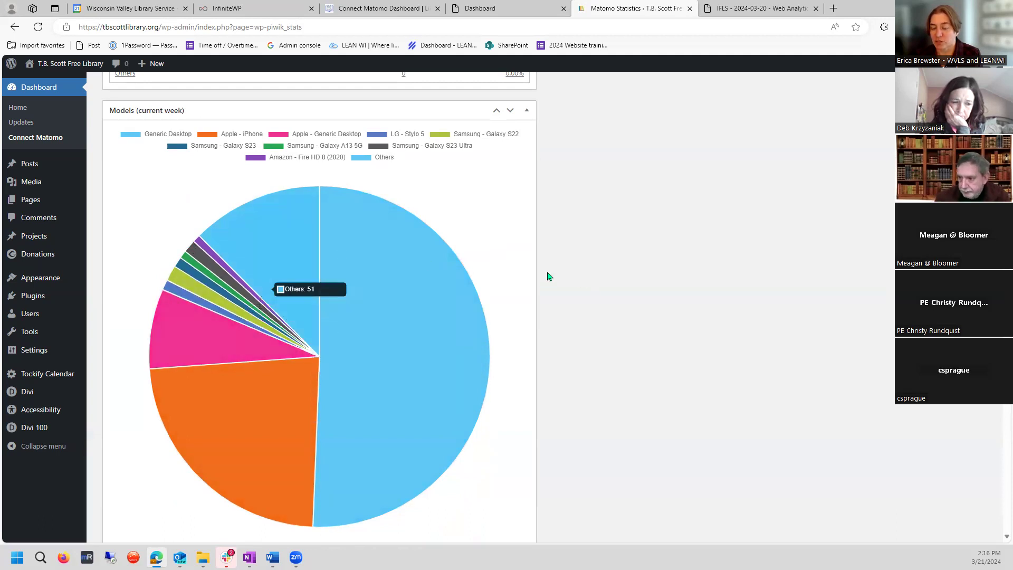
{"action": "scroll", "coordinate": [583, 281], "scroll_direction": "down", "scroll_amount": 12}
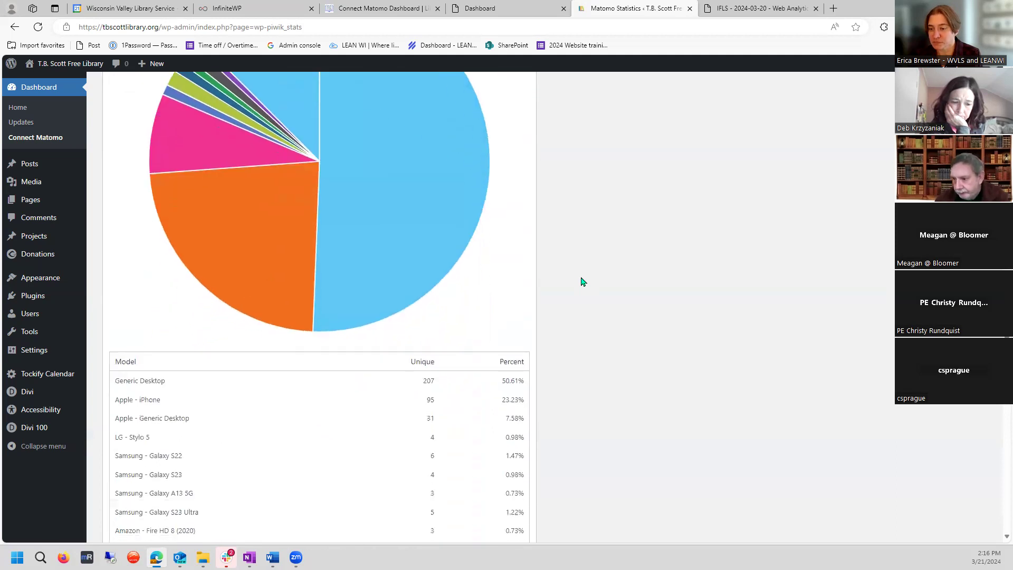
{"action": "mouse_move", "coordinate": [410, 365]}
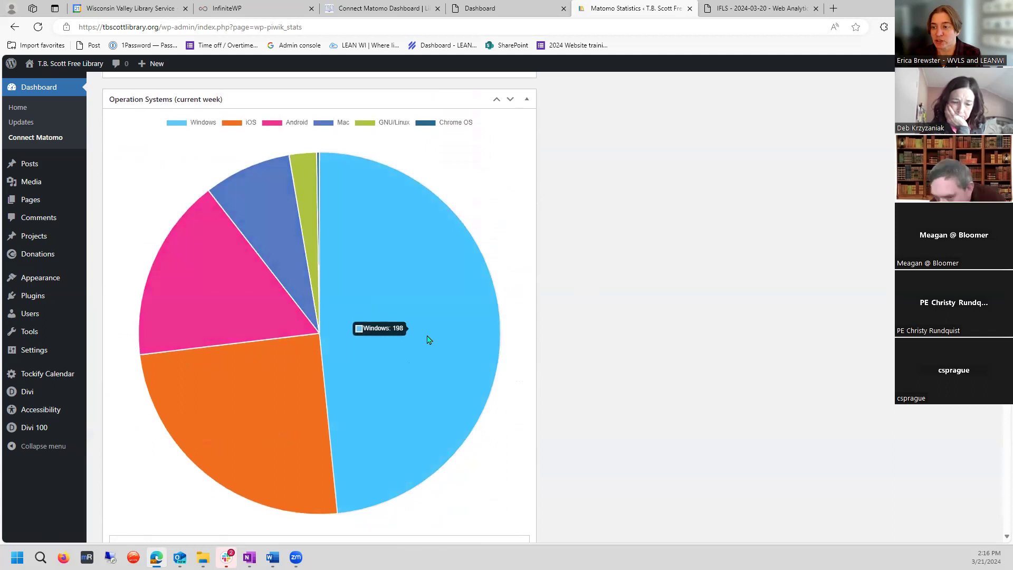
Step: Move down to Operation System Details, where Windows 10 leads with 145 visitors (35.37%)
{"action": "mouse_move", "coordinate": [190, 436]}
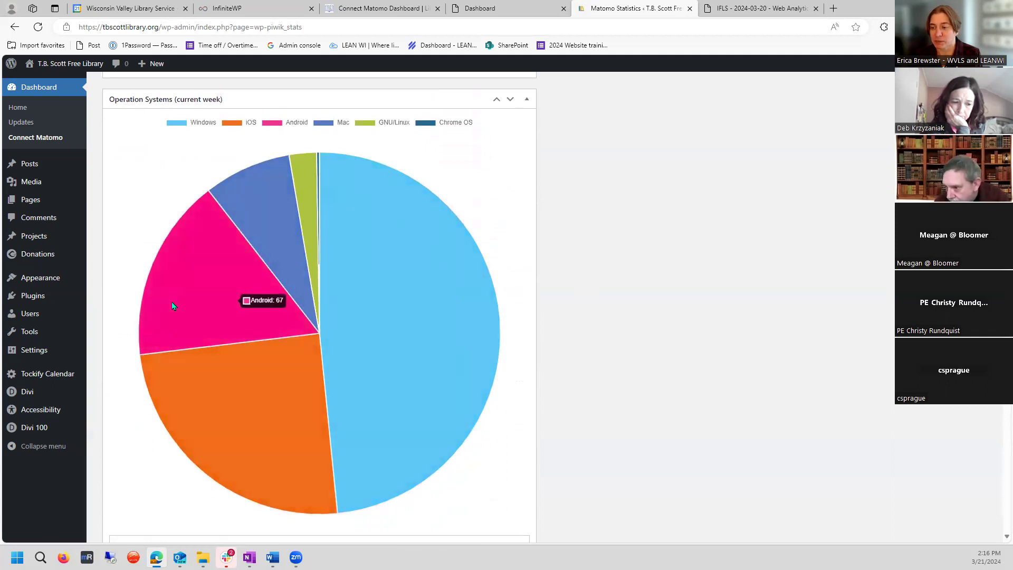
{"action": "mouse_move", "coordinate": [279, 224]}
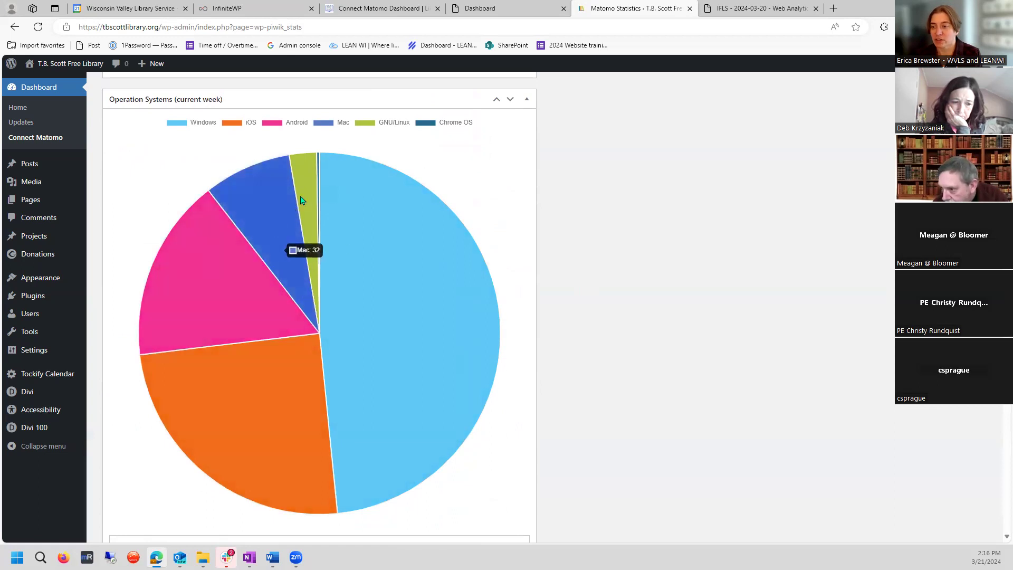
{"action": "mouse_move", "coordinate": [302, 197]}
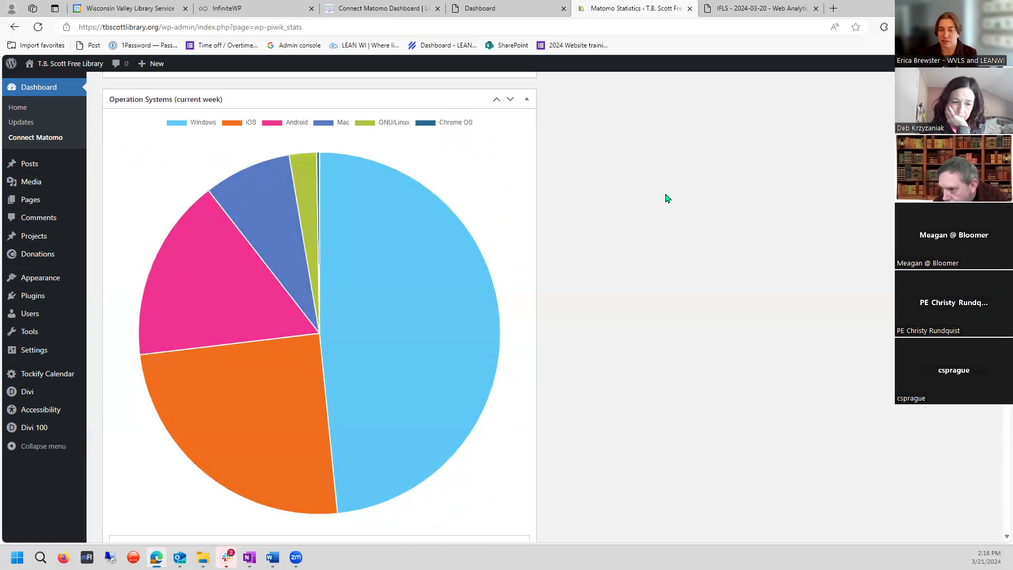
{"action": "scroll", "coordinate": [667, 198], "scroll_direction": "down", "scroll_amount": 9}
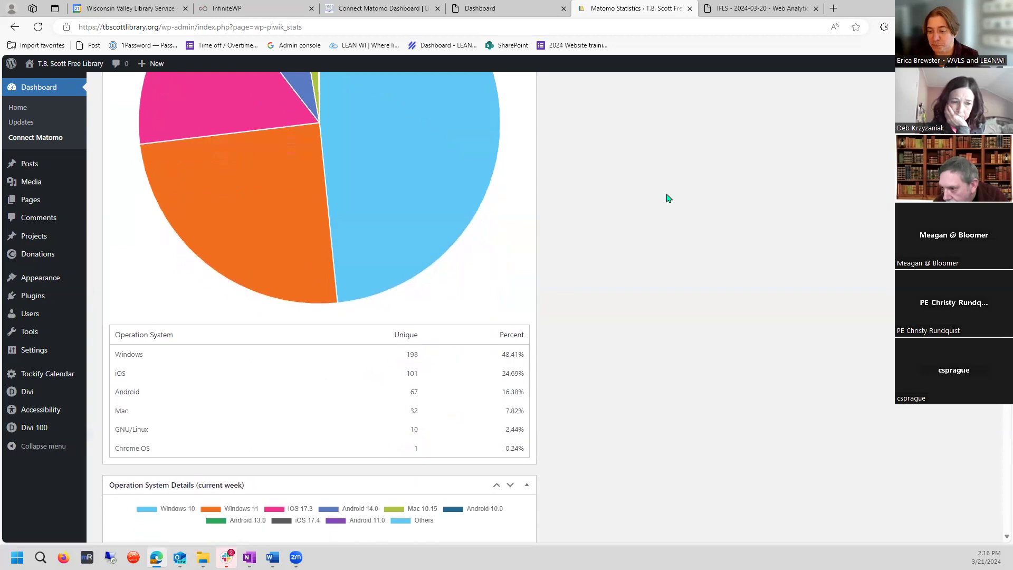
{"action": "scroll", "coordinate": [667, 198], "scroll_direction": "down", "scroll_amount": 2}
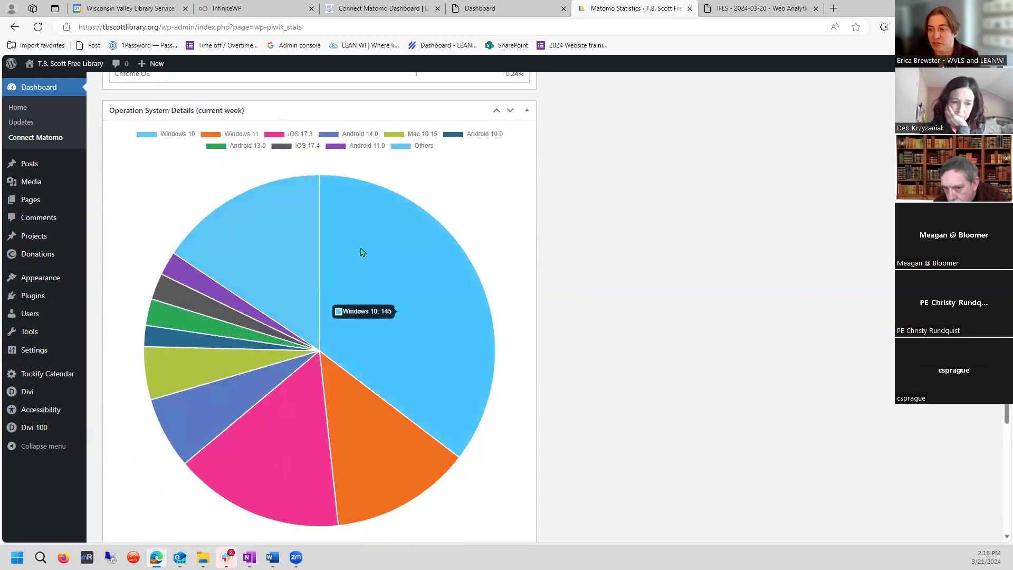
{"action": "mouse_move", "coordinate": [227, 222]}
{"action": "mouse_move", "coordinate": [405, 455]}
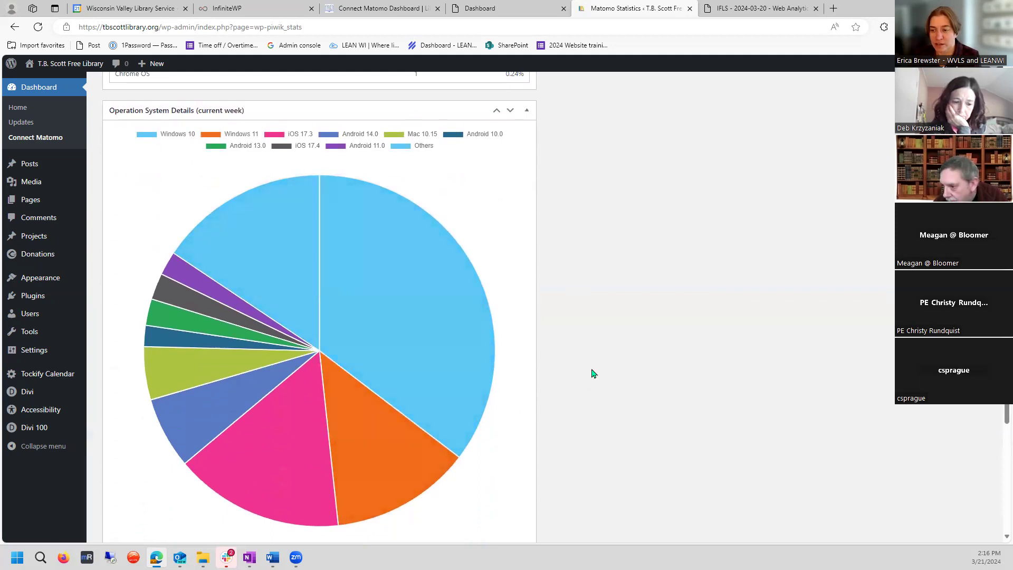
{"action": "scroll", "coordinate": [593, 373], "scroll_direction": "down", "scroll_amount": 10}
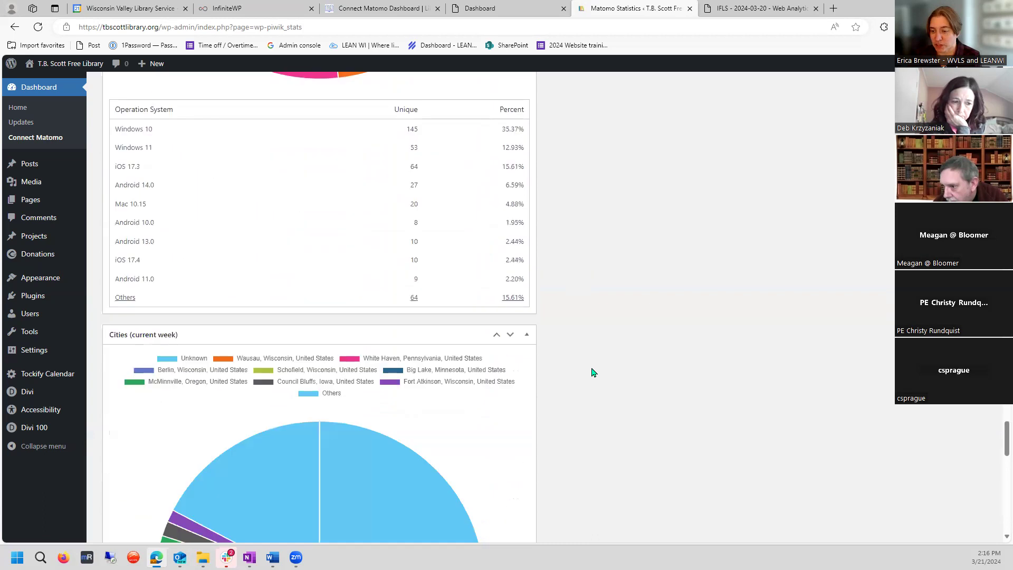
Step: Review the Cities and Countries (current week) charts: United States 413 unique visitors (99.52%), plus France
{"action": "scroll", "coordinate": [592, 373], "scroll_direction": "down", "scroll_amount": 2}
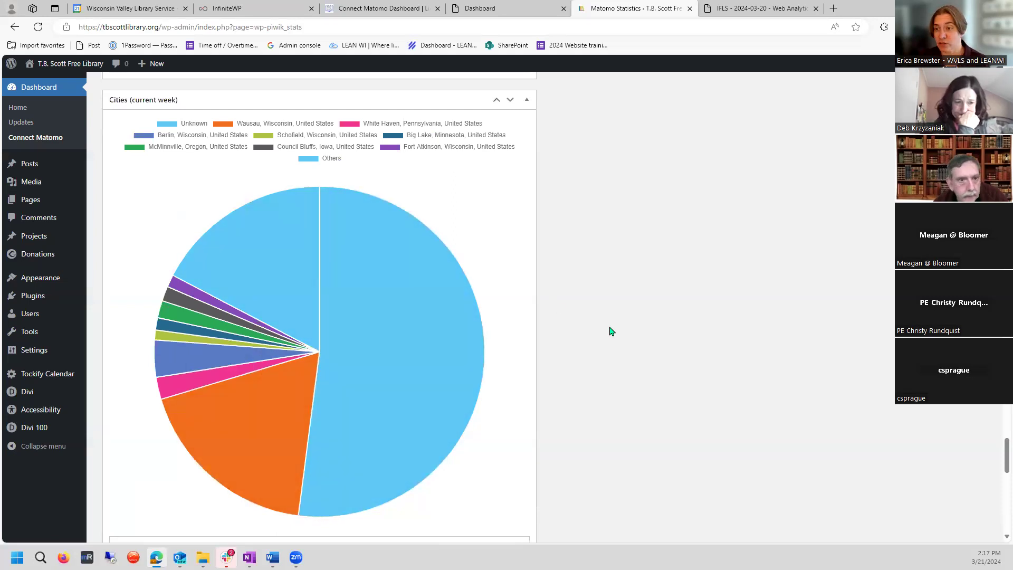
{"action": "scroll", "coordinate": [610, 331], "scroll_direction": "down", "scroll_amount": 14}
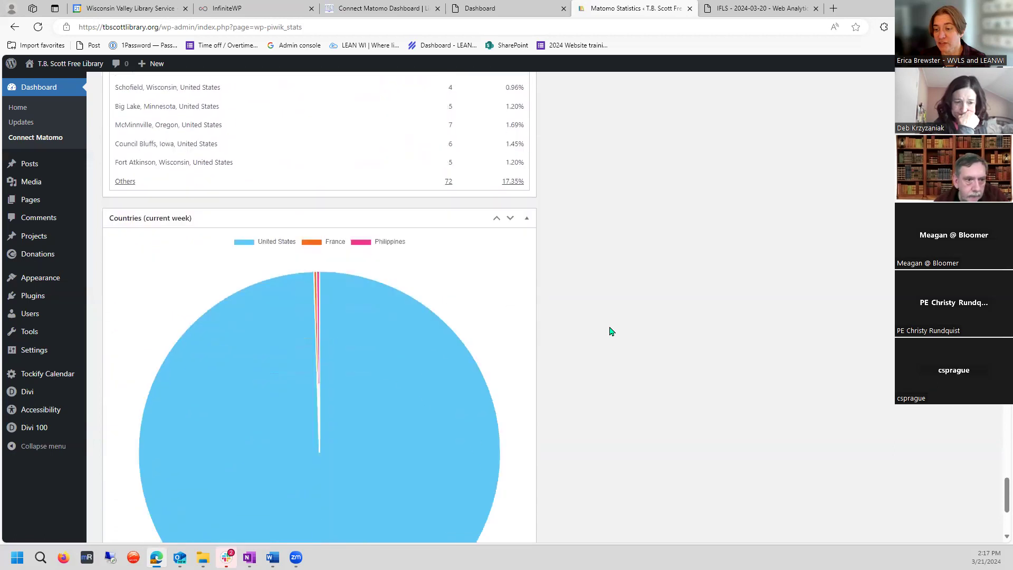
{"action": "scroll", "coordinate": [611, 331], "scroll_direction": "down", "scroll_amount": 2}
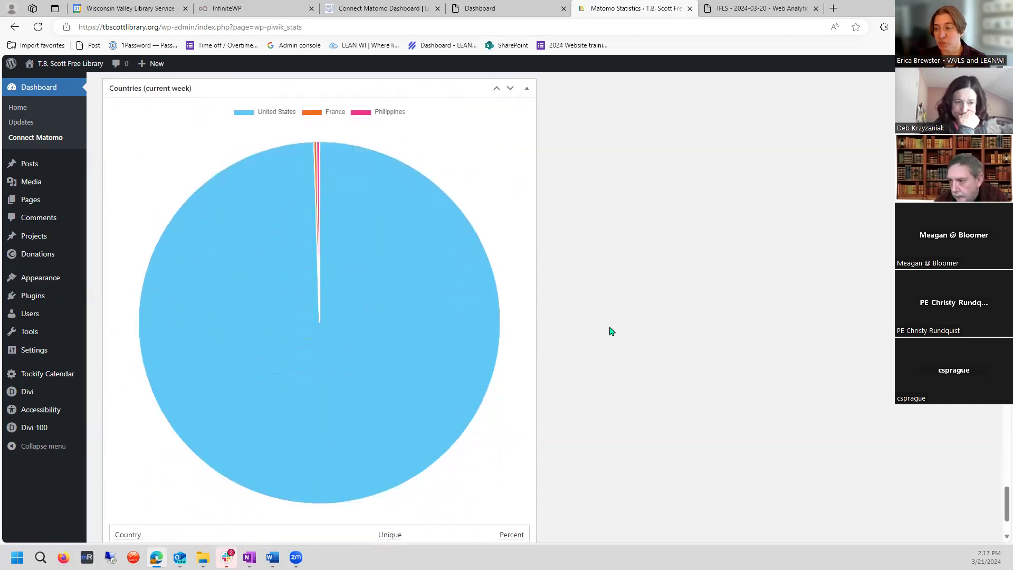
{"action": "mouse_move", "coordinate": [316, 159]}
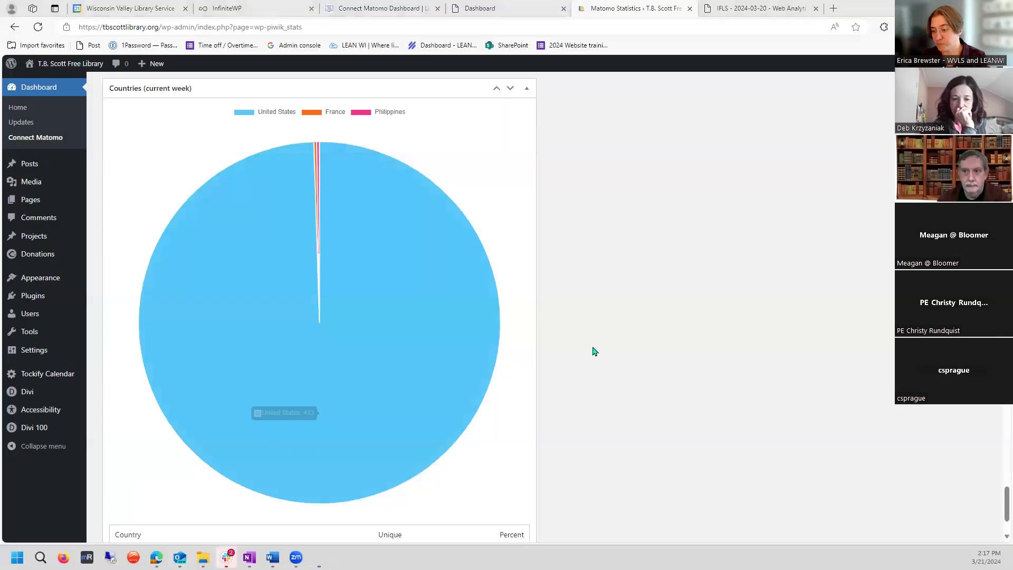
{"action": "scroll", "coordinate": [595, 350], "scroll_direction": "down", "scroll_amount": 3}
{"action": "scroll", "coordinate": [596, 349], "scroll_direction": "up", "scroll_amount": 2}
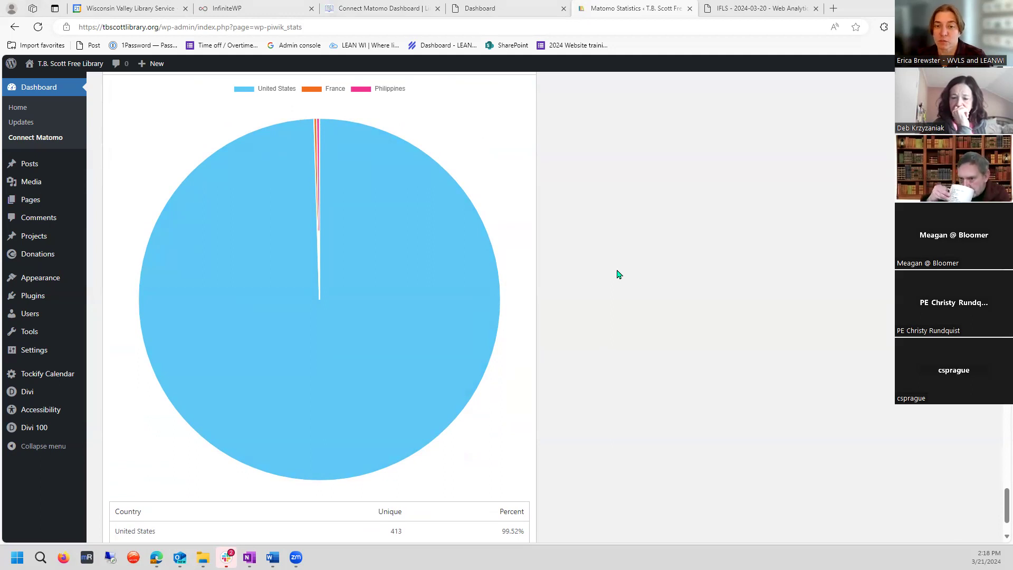
{"action": "scroll", "coordinate": [619, 275], "scroll_direction": "up", "scroll_amount": 2}
{"action": "scroll", "coordinate": [619, 274], "scroll_direction": "down", "scroll_amount": 2}
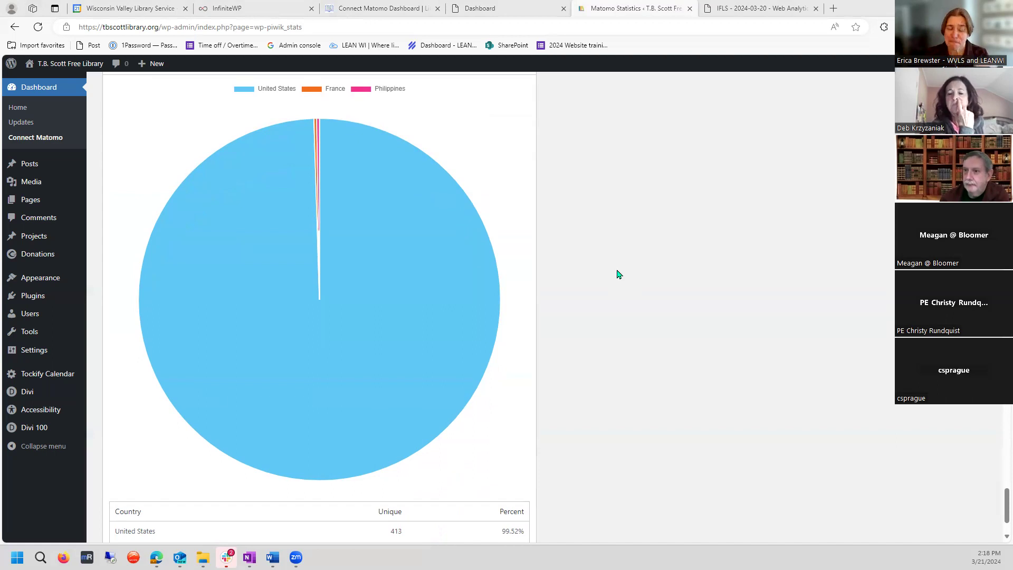
Step: Scroll back up to the Visitors (last 12 weeks) chart and the current-week Overview
{"action": "scroll", "coordinate": [866, 319], "scroll_direction": "up", "scroll_amount": 20}
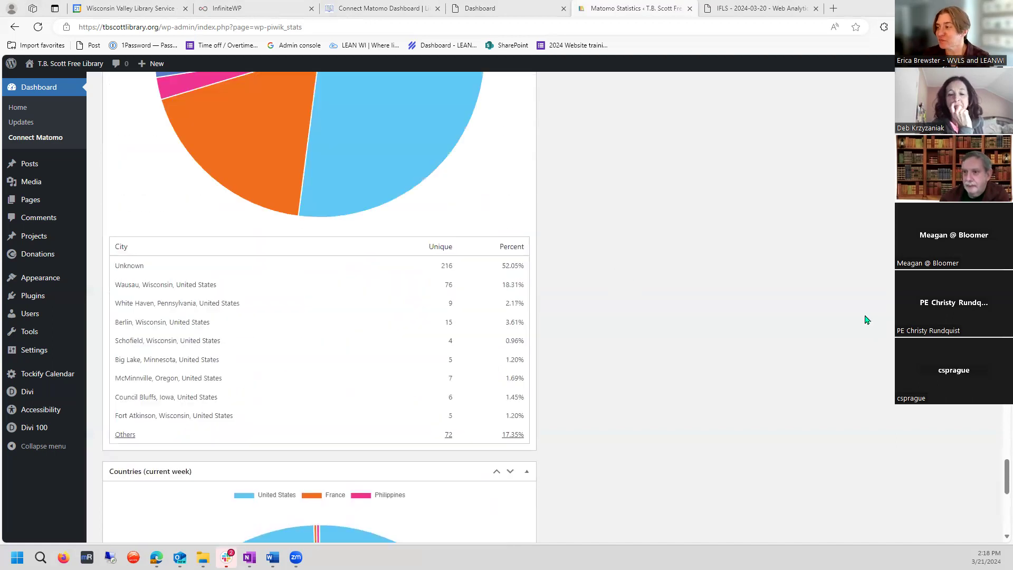
{"action": "scroll", "coordinate": [866, 318], "scroll_direction": "up", "scroll_amount": 15}
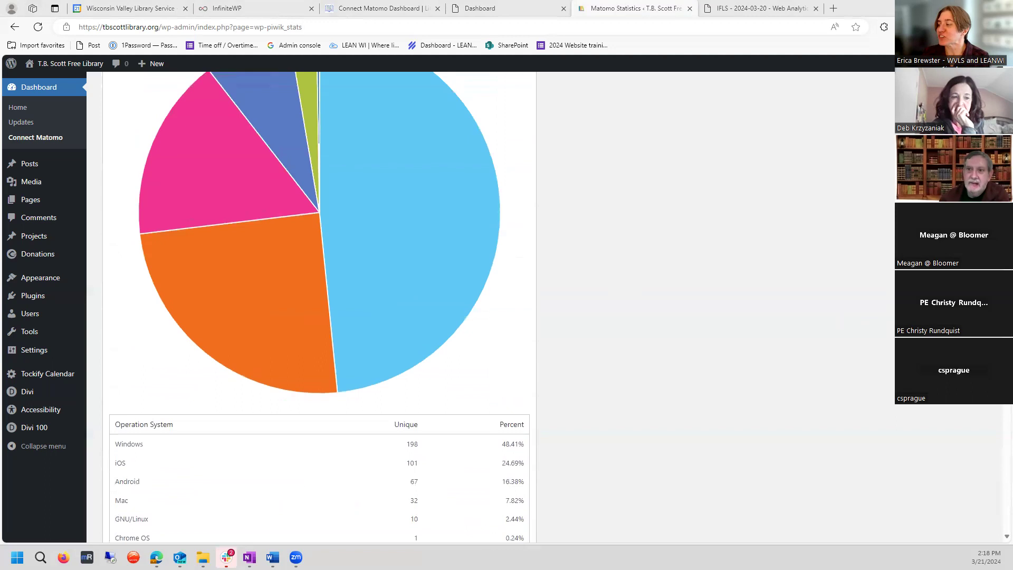
{"action": "scroll", "coordinate": [866, 319], "scroll_direction": "up", "scroll_amount": 15}
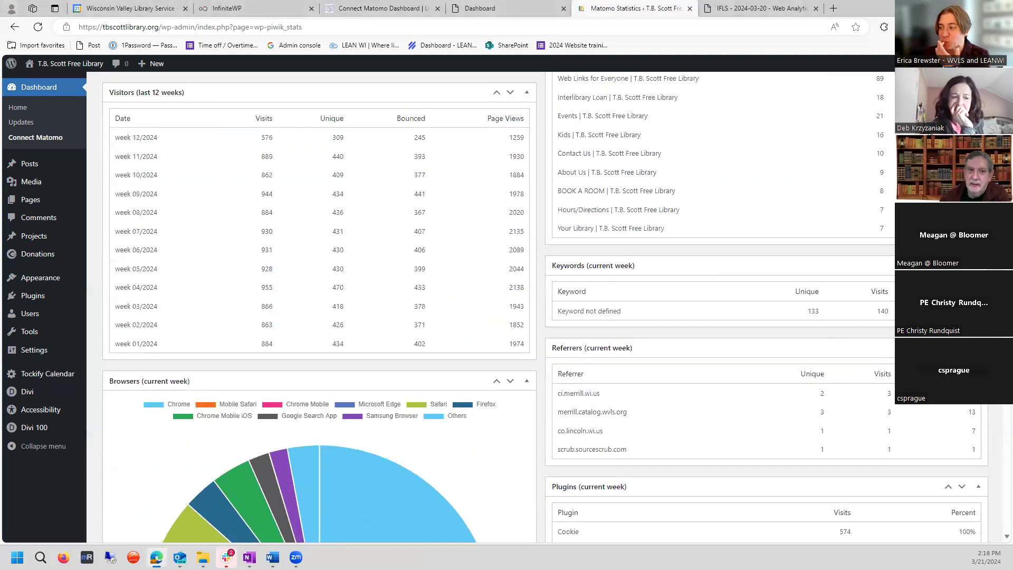
{"action": "scroll", "coordinate": [866, 318], "scroll_direction": "up", "scroll_amount": 5}
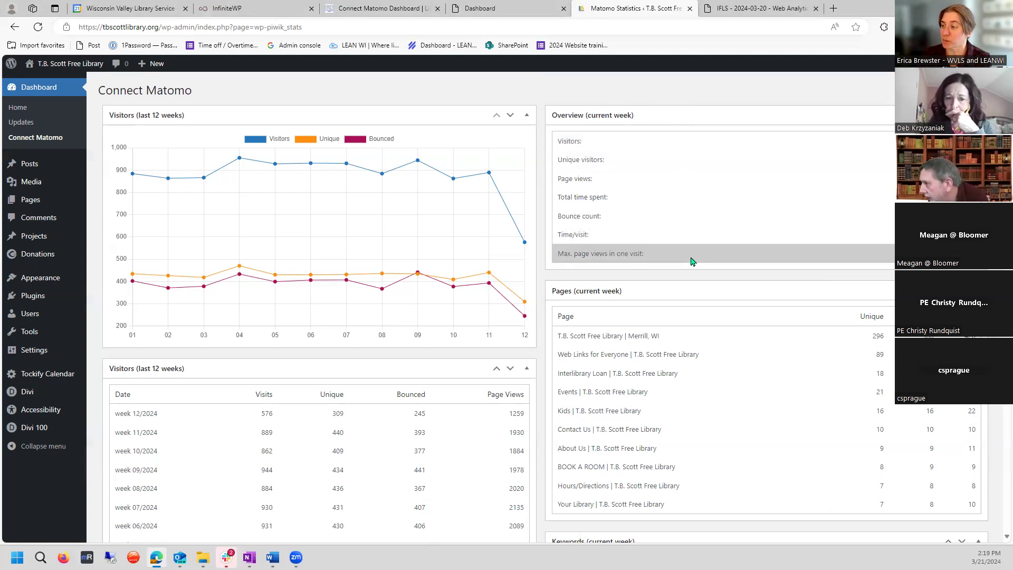
Step: Bring the Pages (current week) widget fully into view beside the 12-week Visitors table
{"action": "scroll", "coordinate": [692, 261], "scroll_direction": "down", "scroll_amount": 2}
{"action": "scroll", "coordinate": [692, 262], "scroll_direction": "up", "scroll_amount": 2}
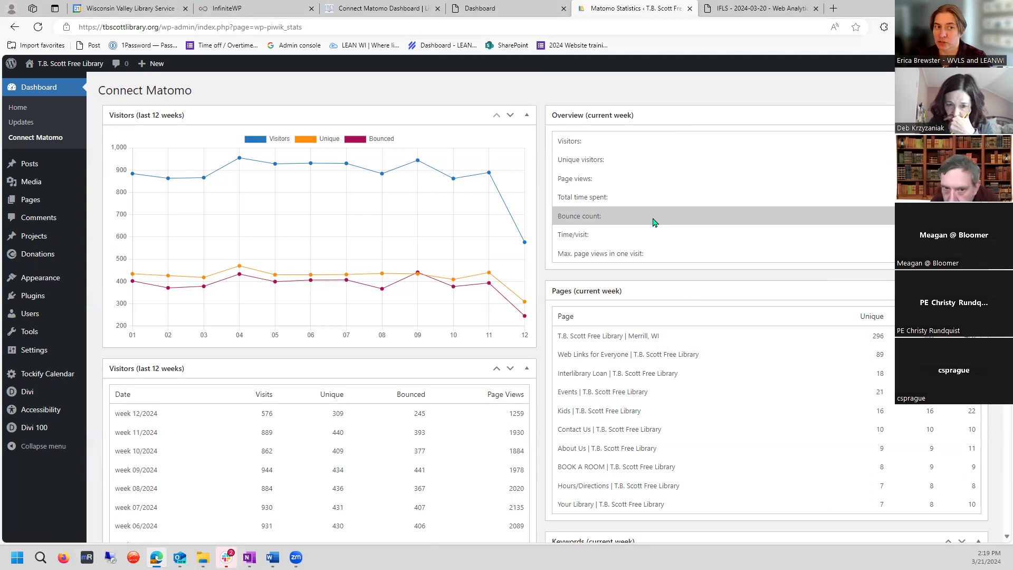
{"action": "scroll", "coordinate": [653, 222], "scroll_direction": "down", "scroll_amount": 2}
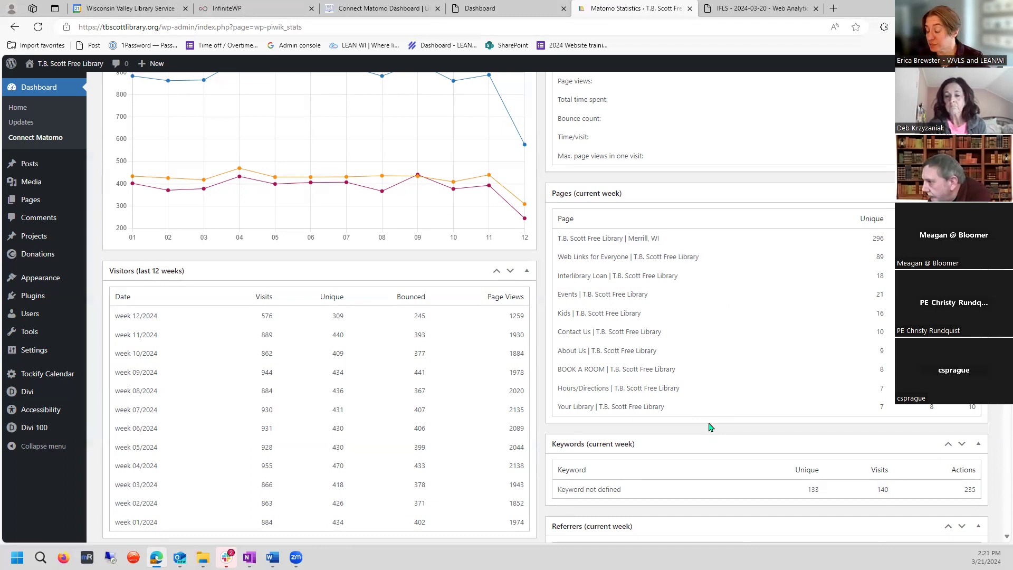
Step: Scroll down to the Referrers widget and select the scrub.sourcescrub.com referrer name
{"action": "scroll", "coordinate": [710, 427], "scroll_direction": "down", "scroll_amount": 2}
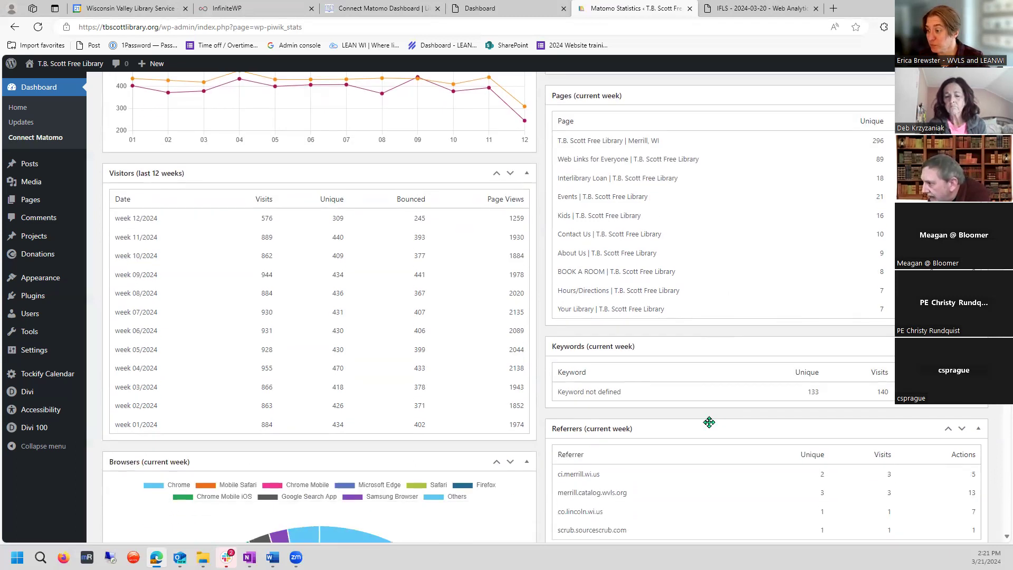
{"action": "scroll", "coordinate": [710, 422], "scroll_direction": "down", "scroll_amount": 3}
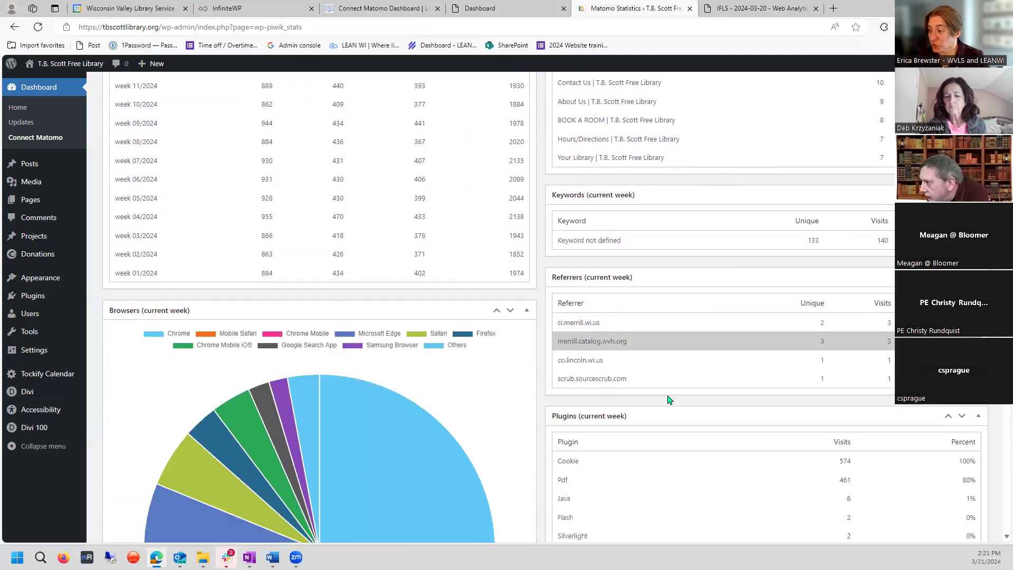
{"action": "scroll", "coordinate": [669, 400], "scroll_direction": "down", "scroll_amount": 1}
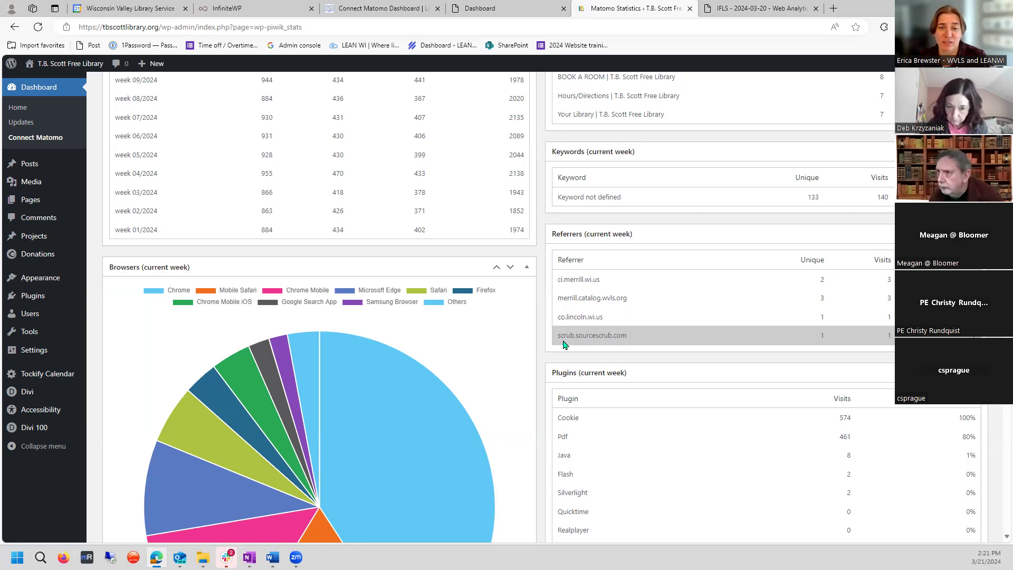
{"action": "scroll", "coordinate": [712, 334], "scroll_direction": "down", "scroll_amount": 4}
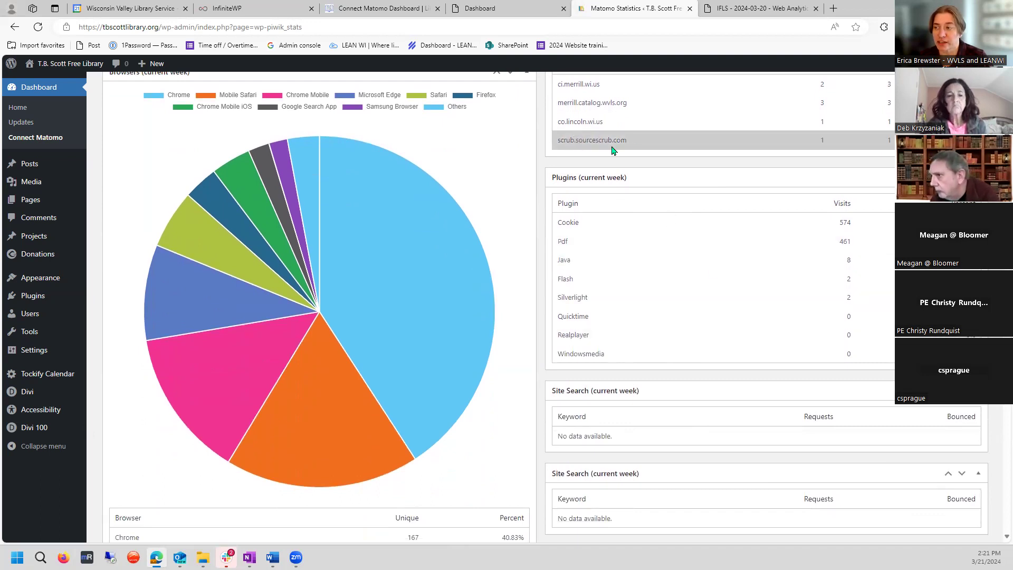
{"action": "left_click_drag", "start_coordinate": [633, 141], "coordinate": [556, 144]}
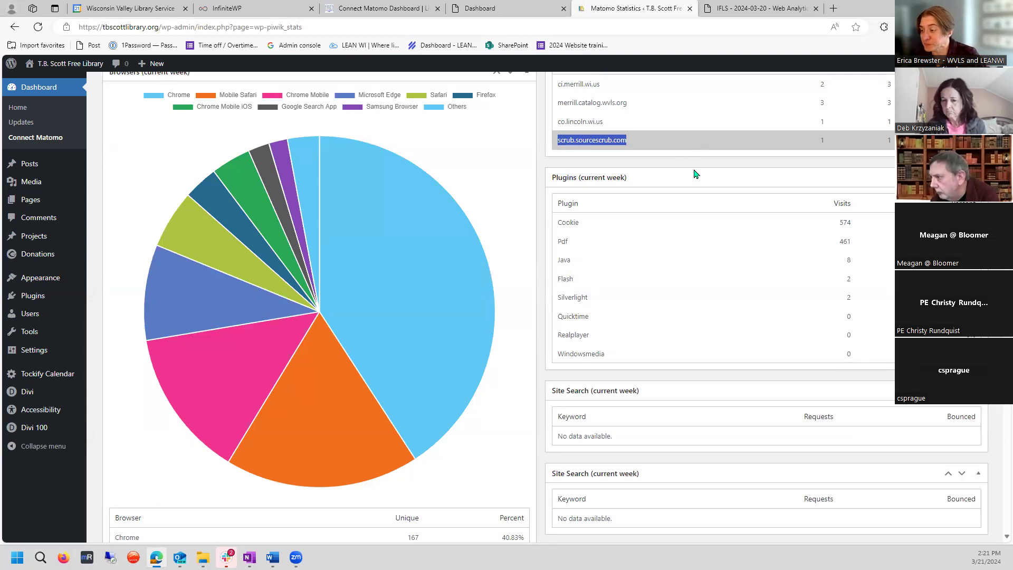
Step: Look over the Plugins widget, then return toward the top of the statistics page
{"action": "scroll", "coordinate": [726, 369], "scroll_direction": "down", "scroll_amount": 2}
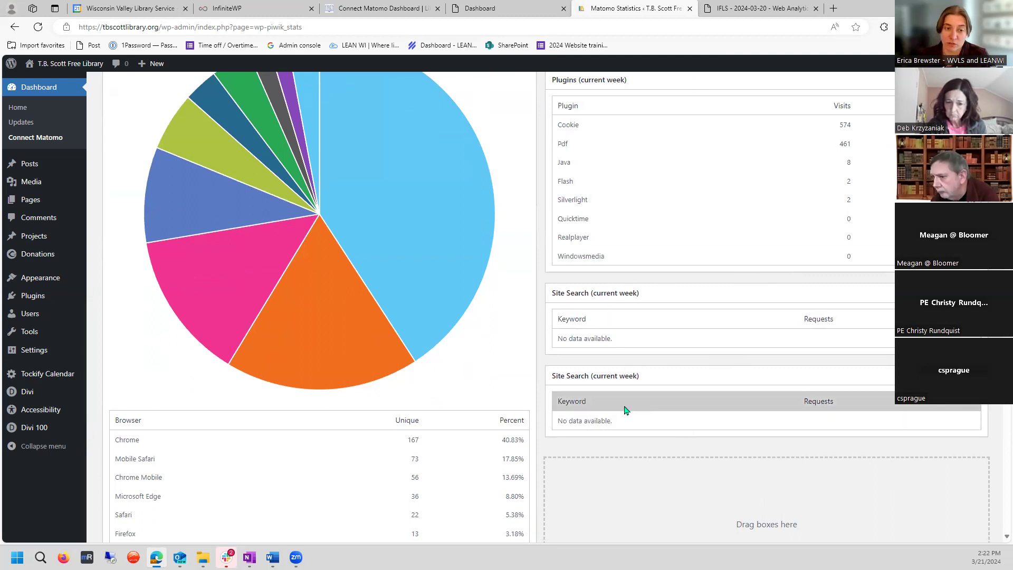
{"action": "scroll", "coordinate": [626, 410], "scroll_direction": "up", "scroll_amount": 6}
{"action": "scroll", "coordinate": [630, 410], "scroll_direction": "up", "scroll_amount": 5}
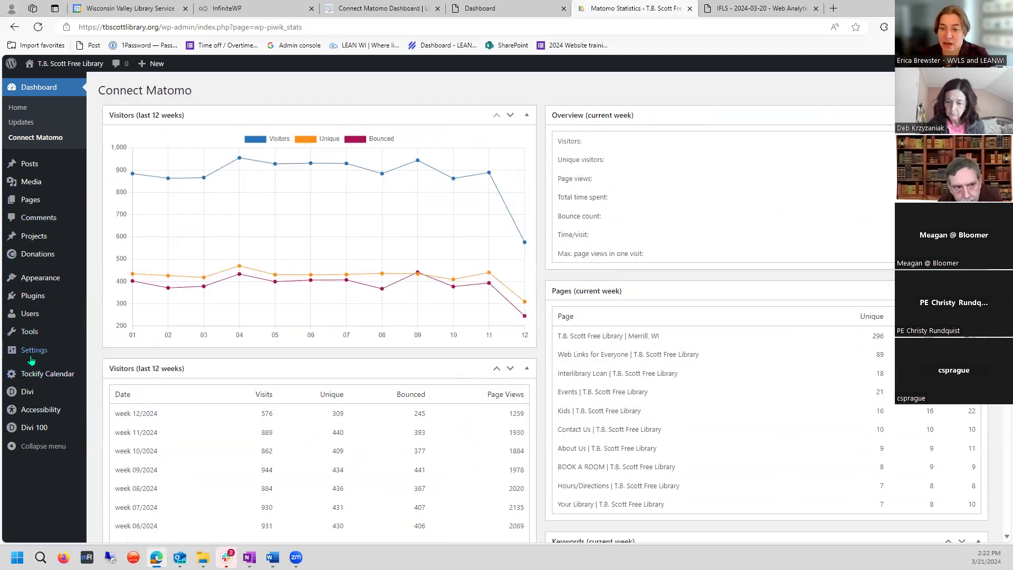
{"action": "mouse_move", "coordinate": [33, 353]}
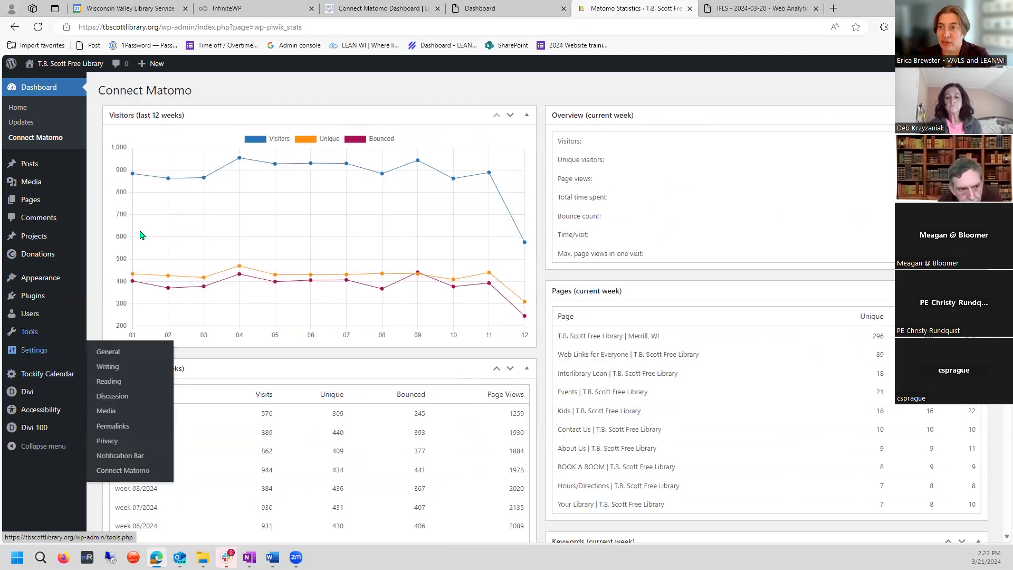
Step: Expand the tutorial's section on changing the dashboard date range, then return to the Matomo statistics
{"action": "left_click", "coordinate": [364, 5]}
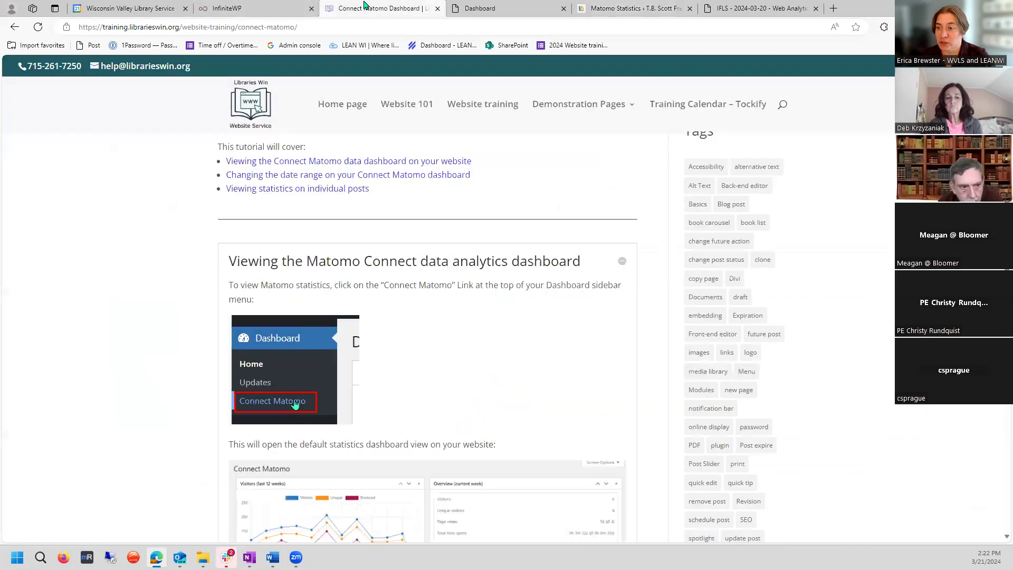
{"action": "scroll", "coordinate": [383, 446], "scroll_direction": "down", "scroll_amount": 8}
{"action": "scroll", "coordinate": [385, 449], "scroll_direction": "down", "scroll_amount": 5}
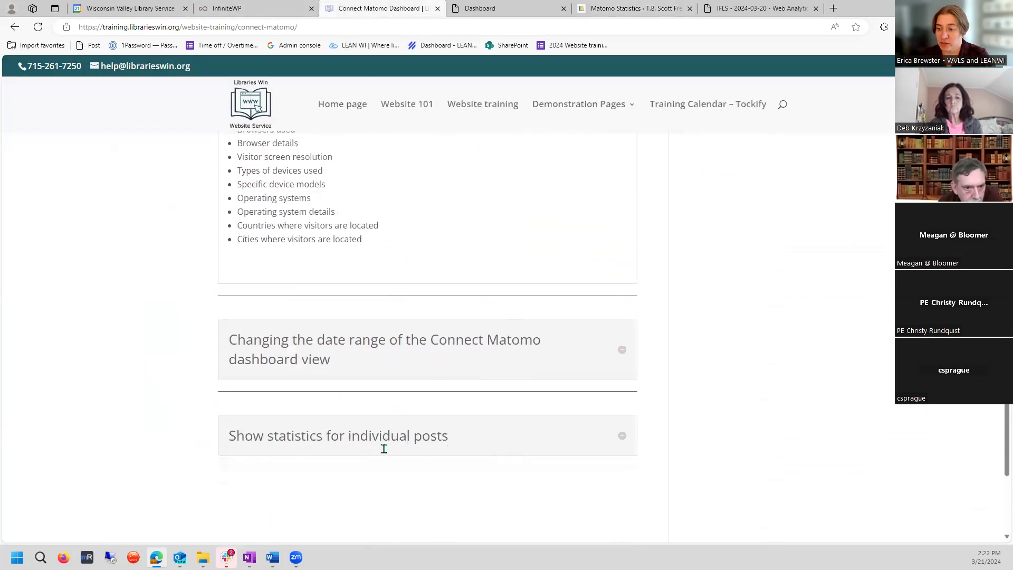
{"action": "left_click", "coordinate": [357, 353]}
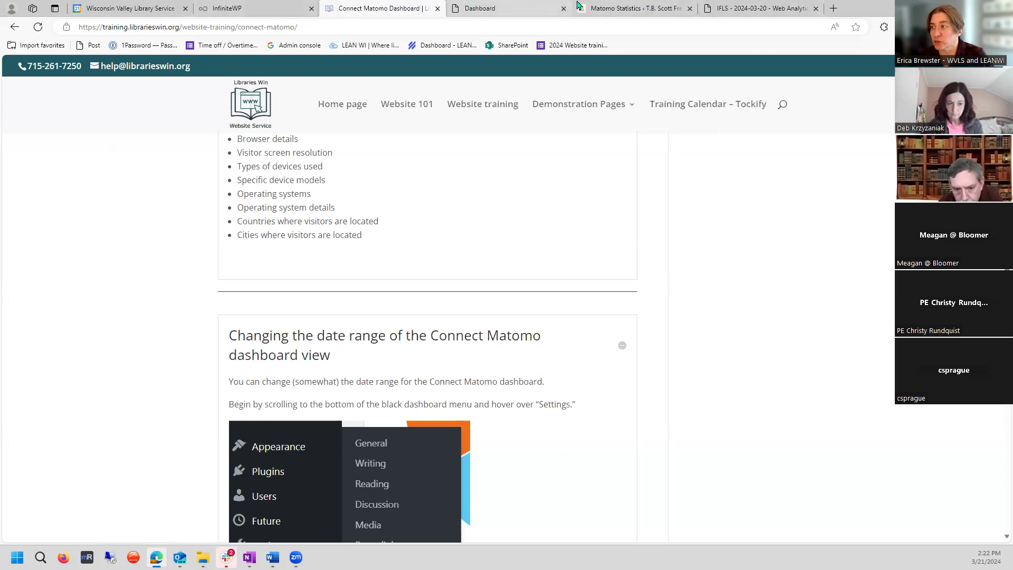
{"action": "left_click", "coordinate": [631, 8]}
{"action": "mouse_move", "coordinate": [40, 360]}
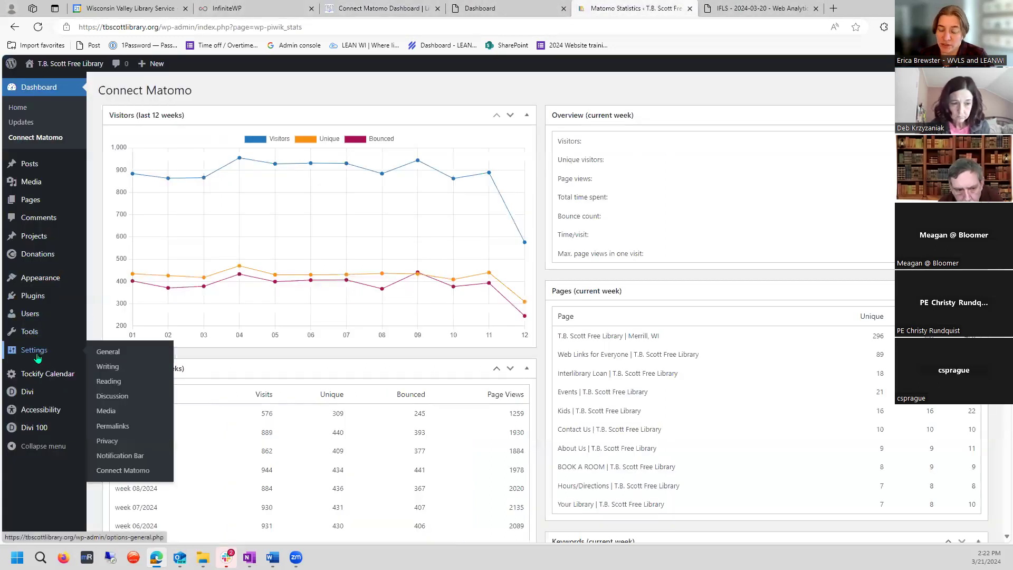
Step: Set the Connect Matomo default date to Last month in the Show Statistics settings
{"action": "left_click", "coordinate": [120, 474]}
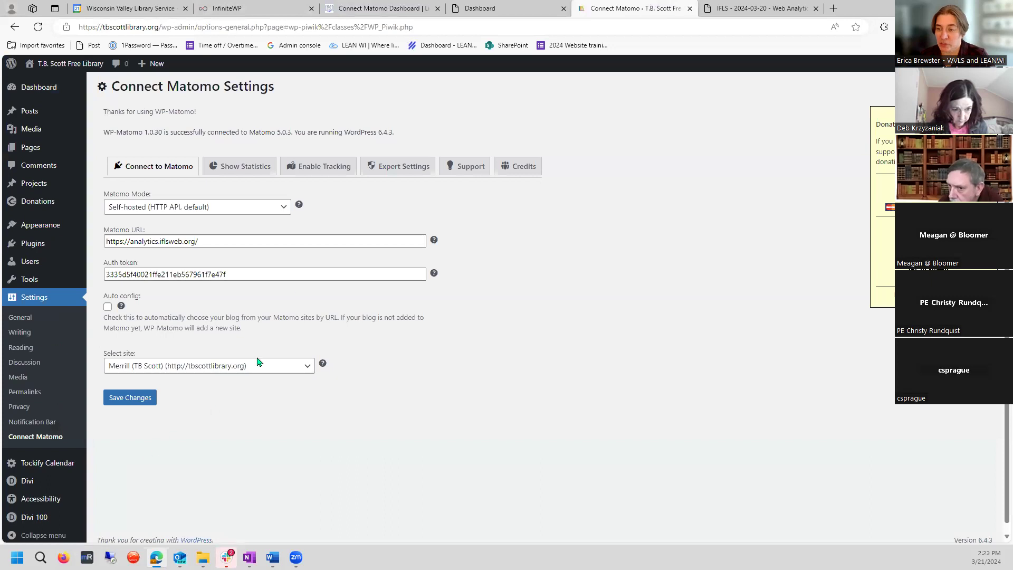
{"action": "left_click", "coordinate": [243, 167]}
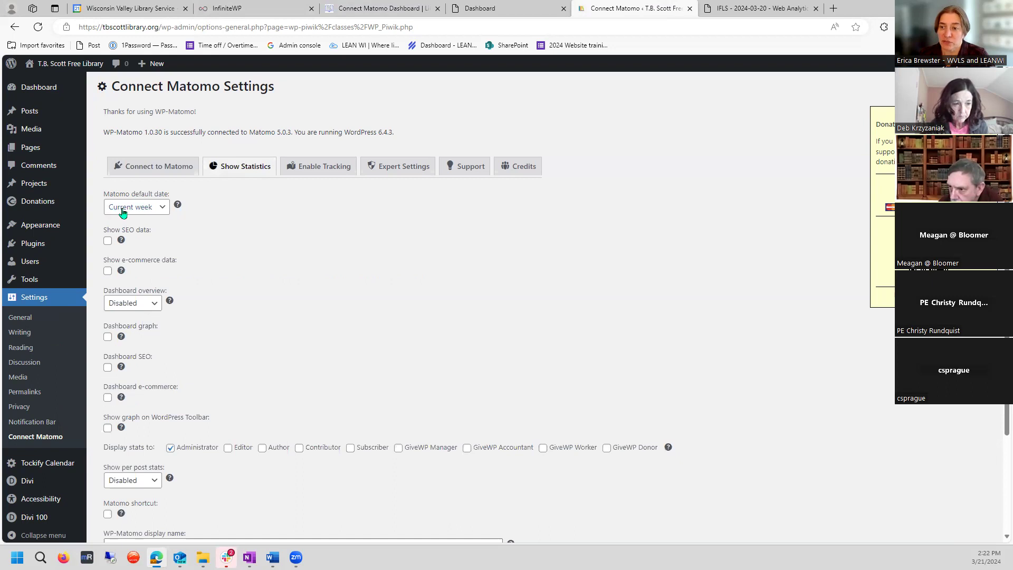
{"action": "left_click", "coordinate": [163, 208]}
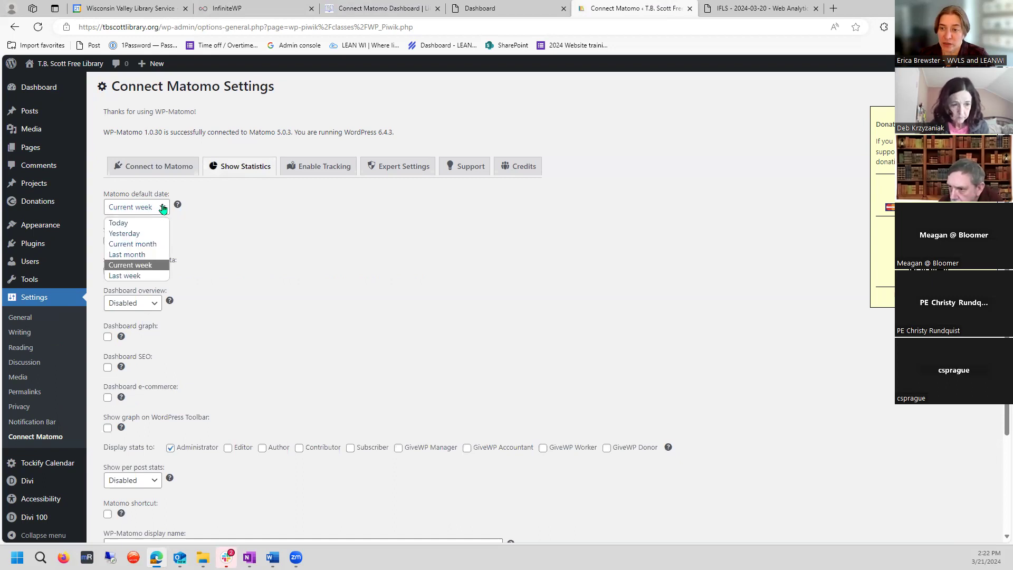
{"action": "left_click", "coordinate": [140, 254]}
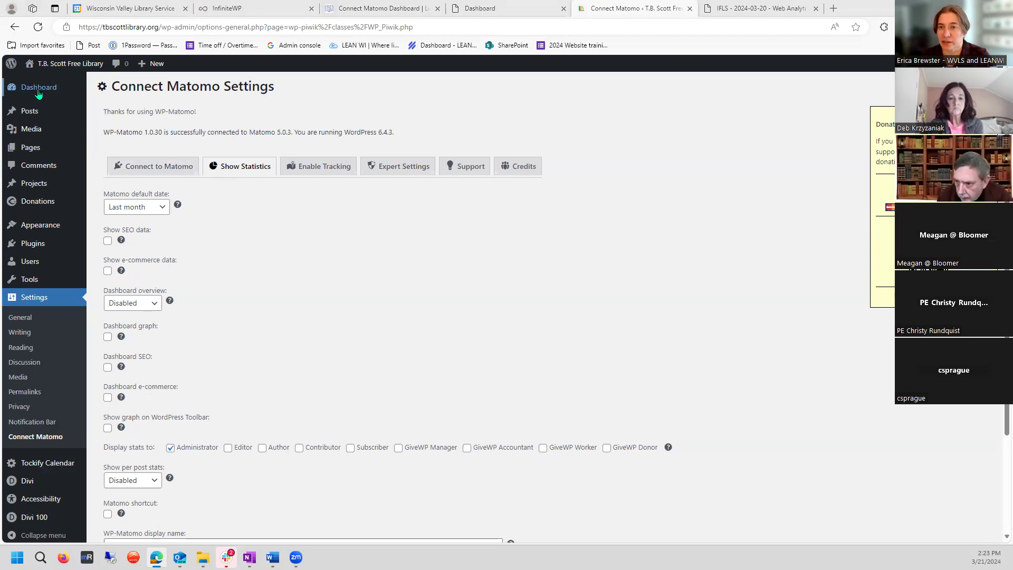
Step: Open the Connect Matomo statistics dashboard in a new browser tab and view it
{"action": "mouse_move", "coordinate": [79, 89]}
{"action": "right_click", "coordinate": [114, 118]}
{"action": "left_click", "coordinate": [152, 127]}
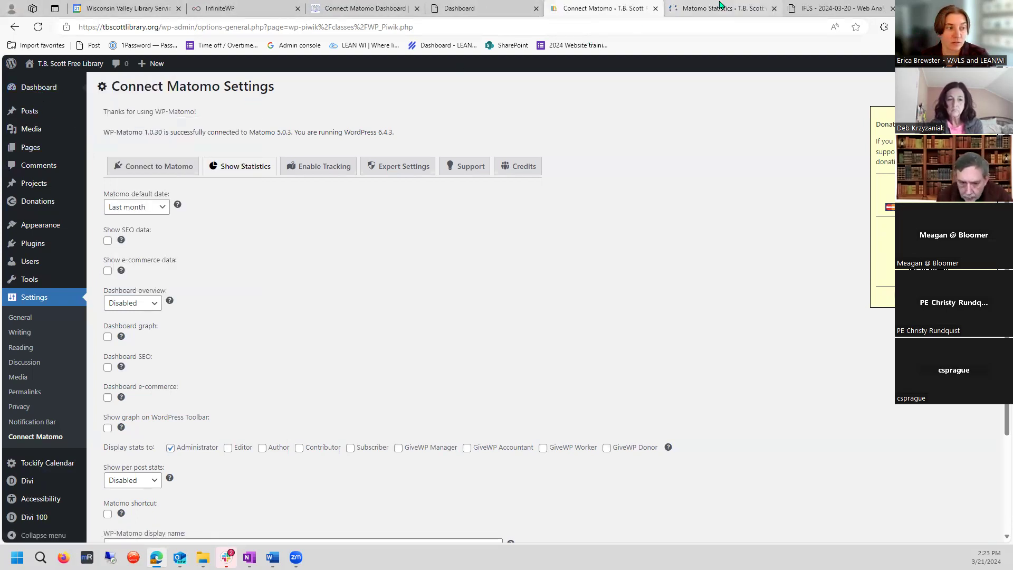
{"action": "left_click", "coordinate": [715, 6]}
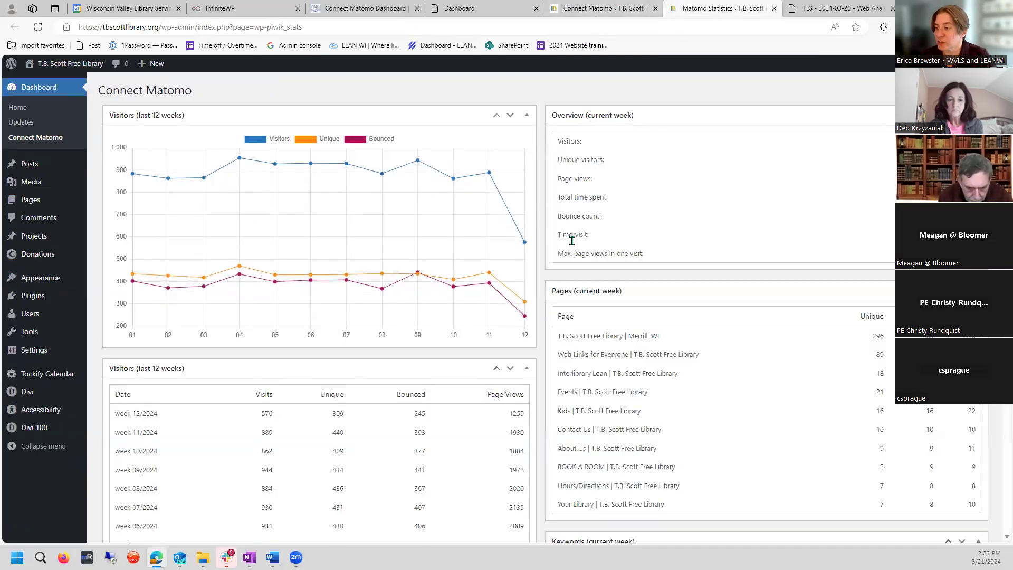
Step: Save the Last month default date and reload the Matomo Statistics tab
{"action": "left_click", "coordinate": [610, 7]}
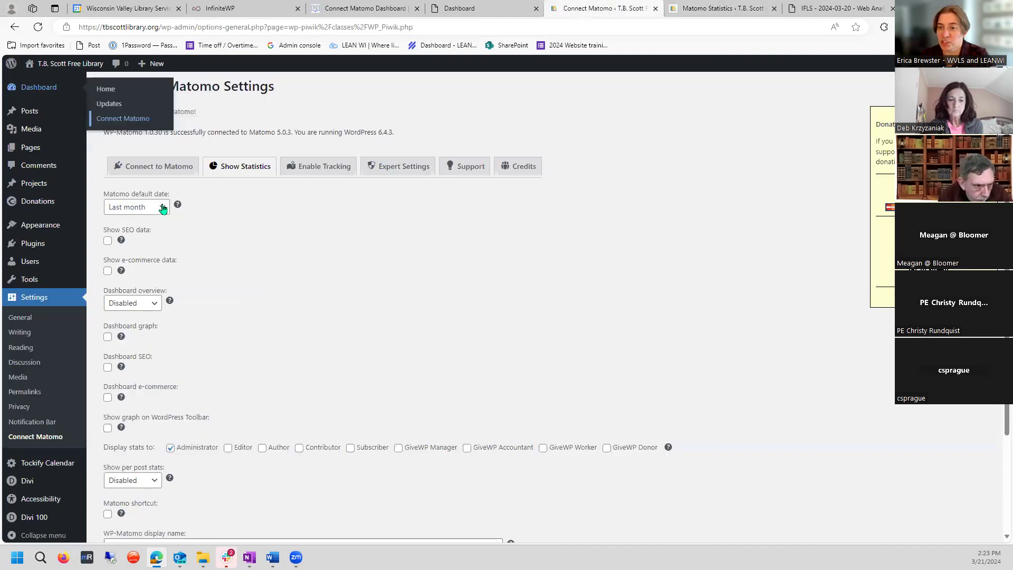
{"action": "scroll", "coordinate": [217, 343], "scroll_direction": "down", "scroll_amount": 2}
{"action": "left_click", "coordinate": [125, 480]}
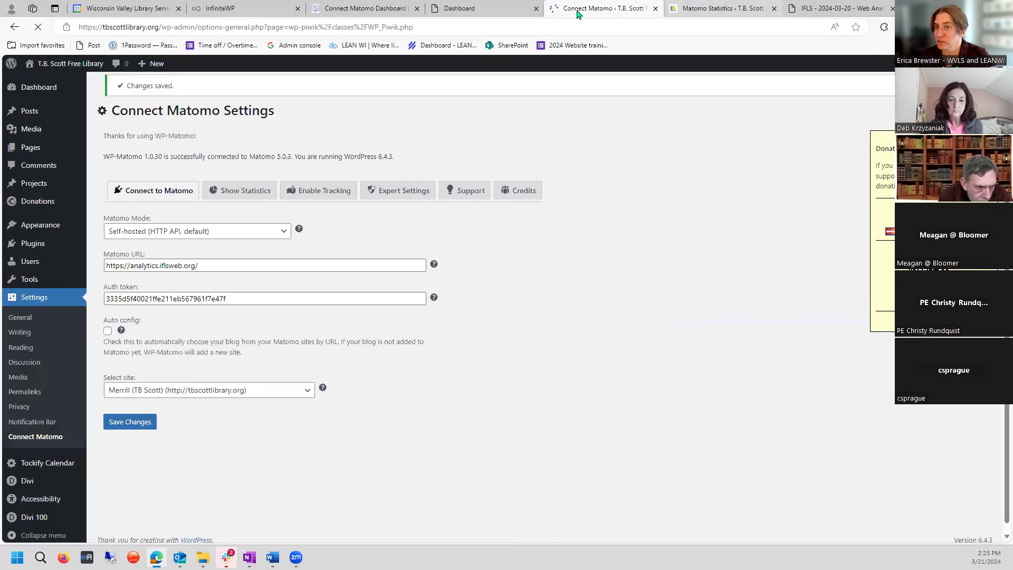
{"action": "left_click", "coordinate": [723, 8]}
{"action": "left_click", "coordinate": [38, 27]}
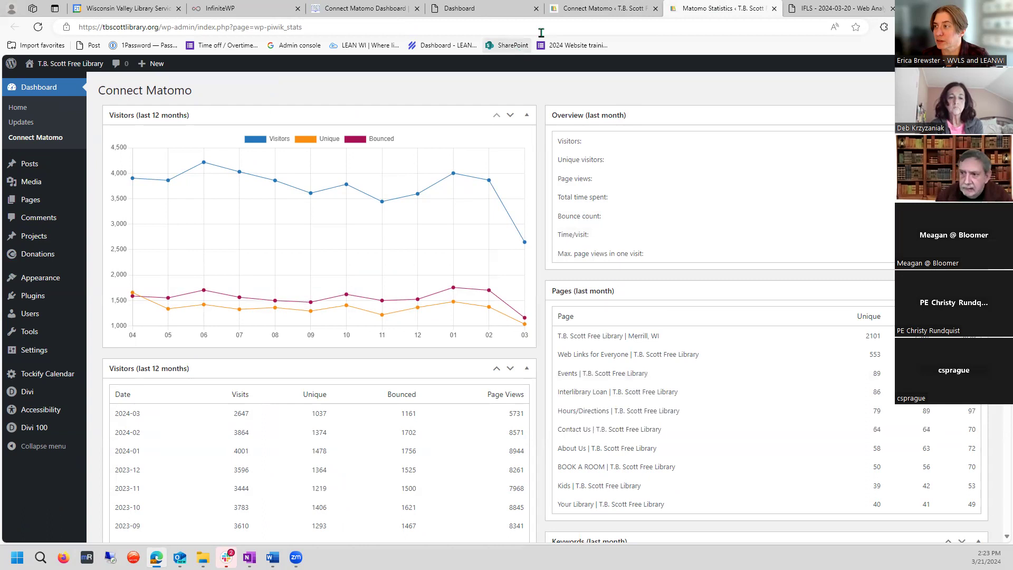
Step: Return to the Connect Matomo settings' Show Statistics options
{"action": "left_click", "coordinate": [589, 7]}
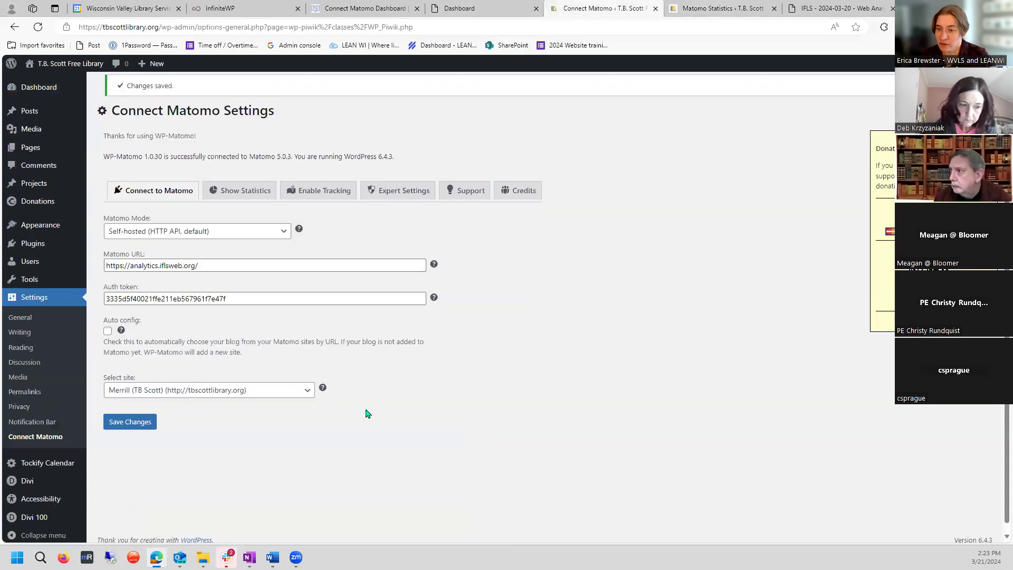
{"action": "left_click", "coordinate": [250, 190]}
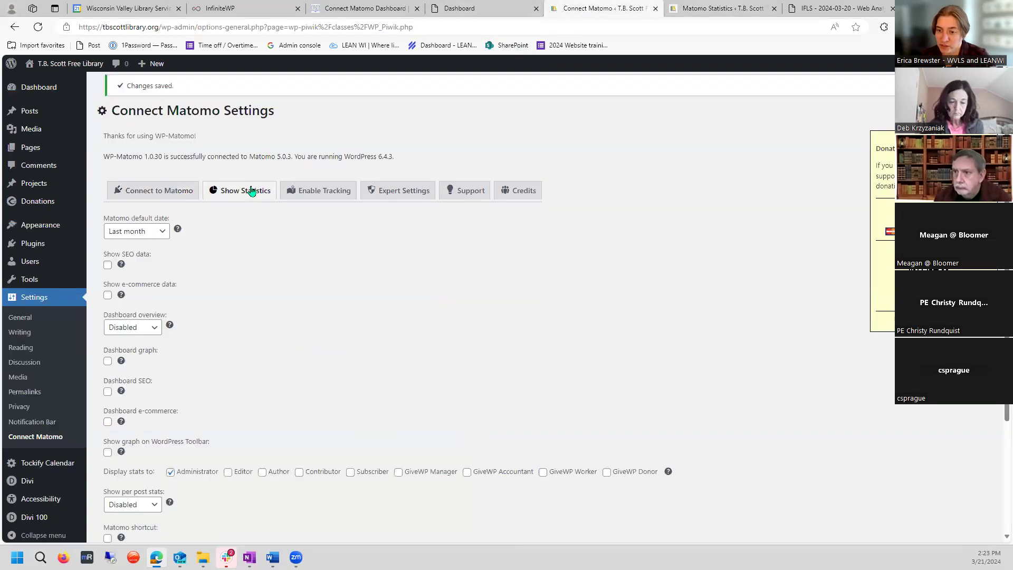
{"action": "scroll", "coordinate": [251, 338], "scroll_direction": "down", "scroll_amount": 2}
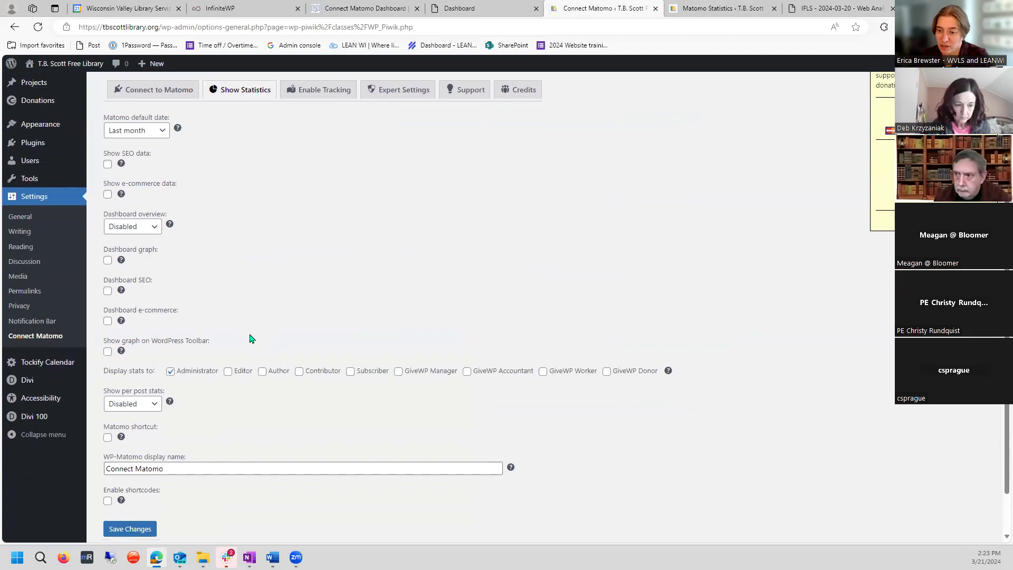
Step: Set Show per post stats to Last 90 days, save it, and open Posts in a new tab
{"action": "scroll", "coordinate": [250, 339], "scroll_direction": "down", "scroll_amount": 1}
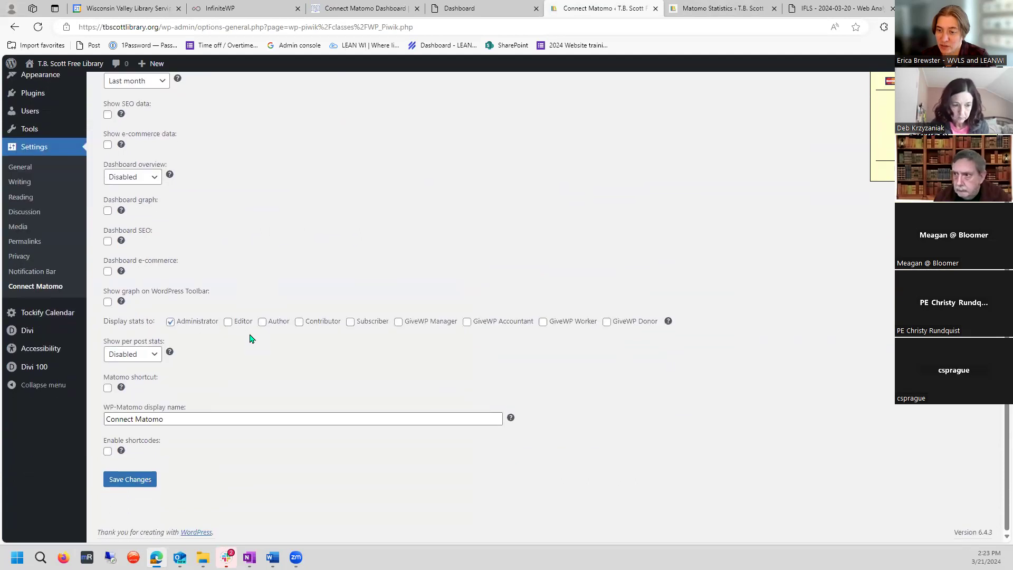
{"action": "left_click", "coordinate": [156, 359]}
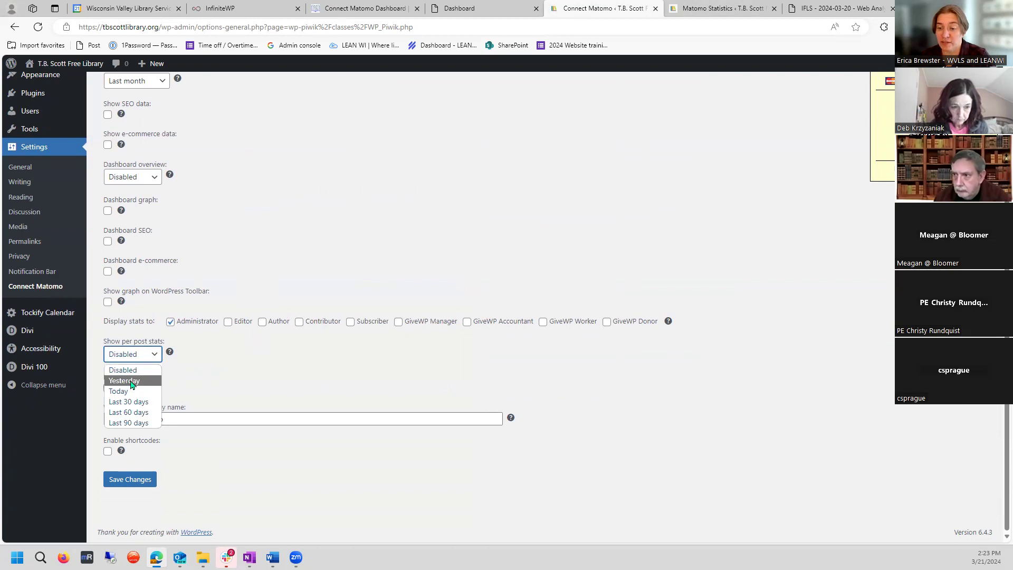
{"action": "left_click", "coordinate": [136, 421]}
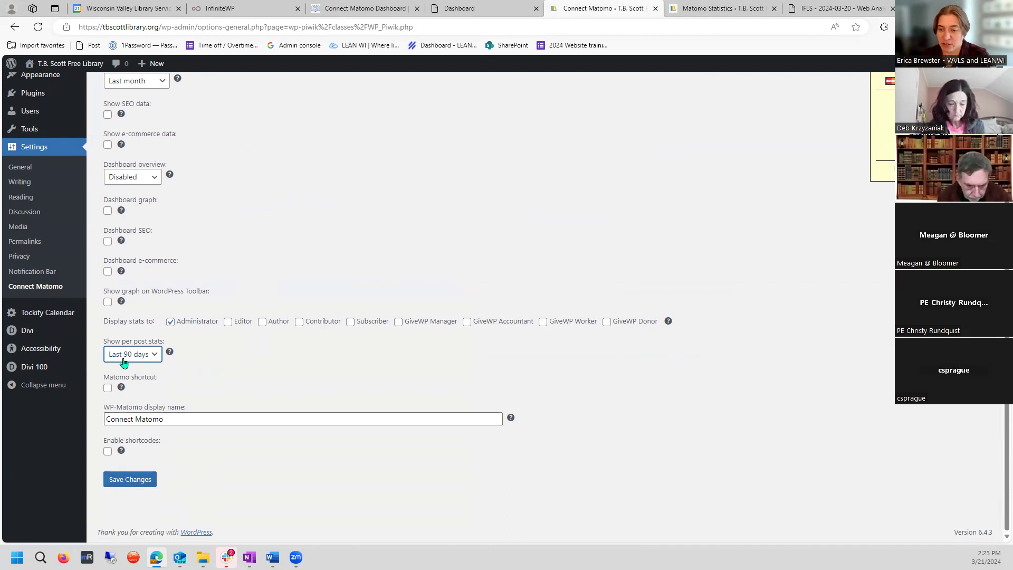
{"action": "left_click", "coordinate": [130, 481]}
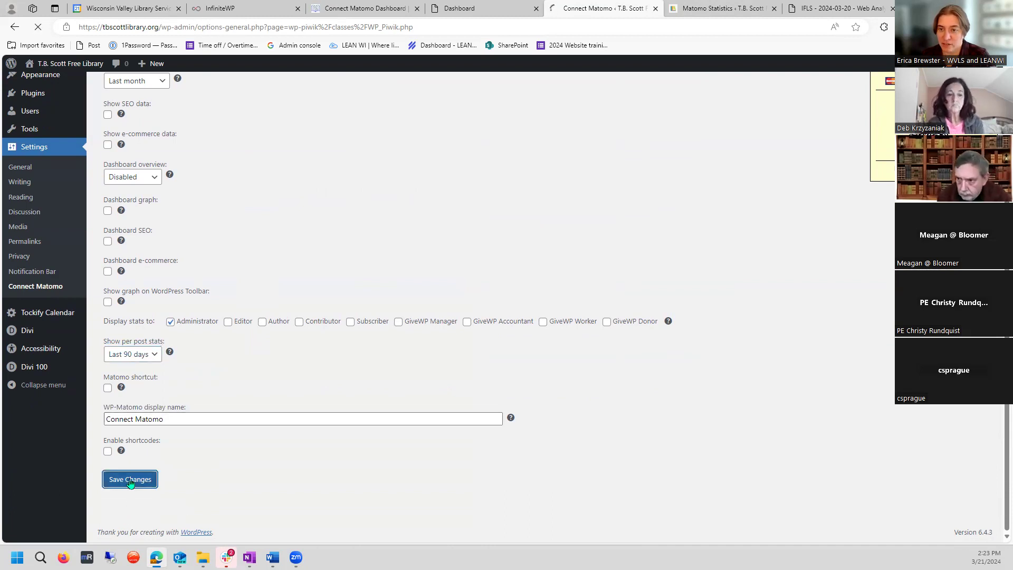
{"action": "right_click", "coordinate": [23, 115]}
{"action": "left_click", "coordinate": [53, 123]}
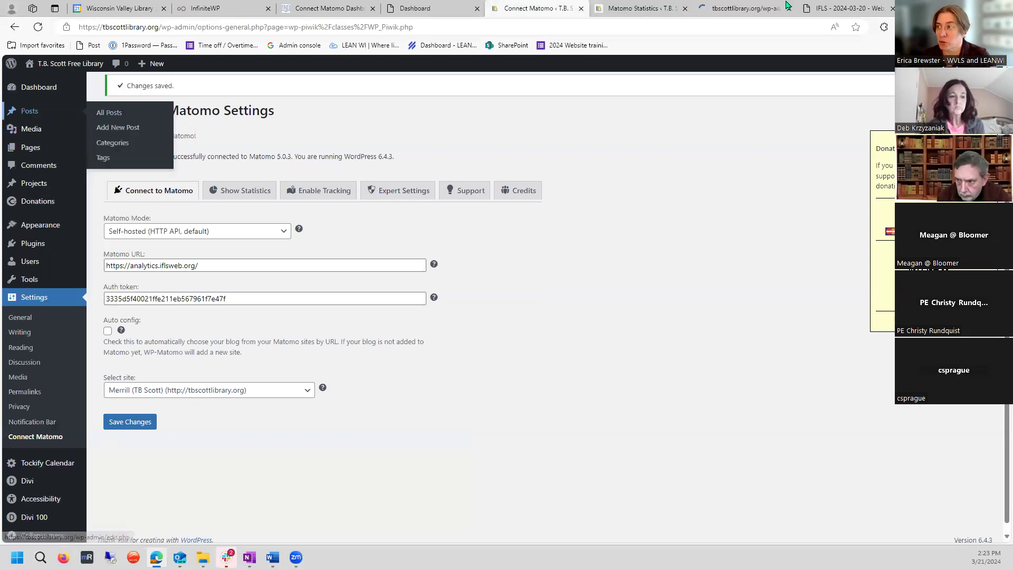
Step: Open the Closed for Staff Development post and review its Matomo Overview box
{"action": "left_click", "coordinate": [750, 7]}
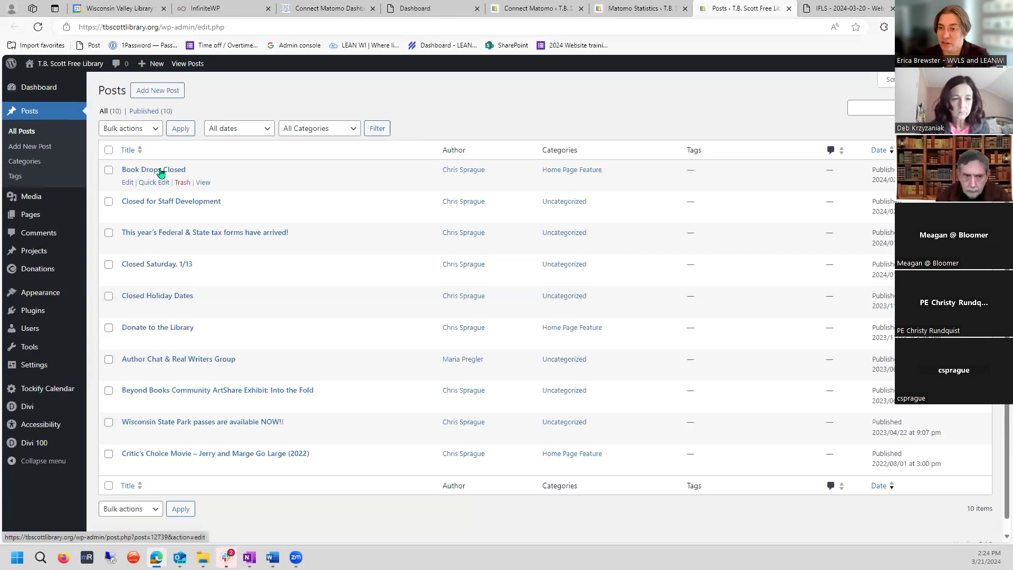
{"action": "left_click", "coordinate": [156, 201]}
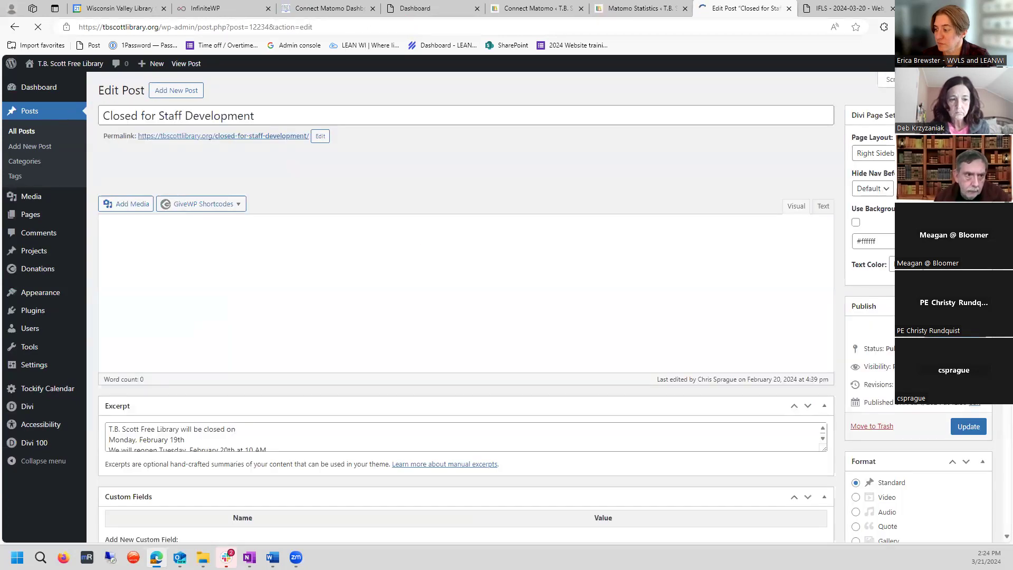
{"action": "scroll", "coordinate": [918, 219], "scroll_direction": "down", "scroll_amount": 1}
{"action": "scroll", "coordinate": [880, 543], "scroll_direction": "down", "scroll_amount": 12}
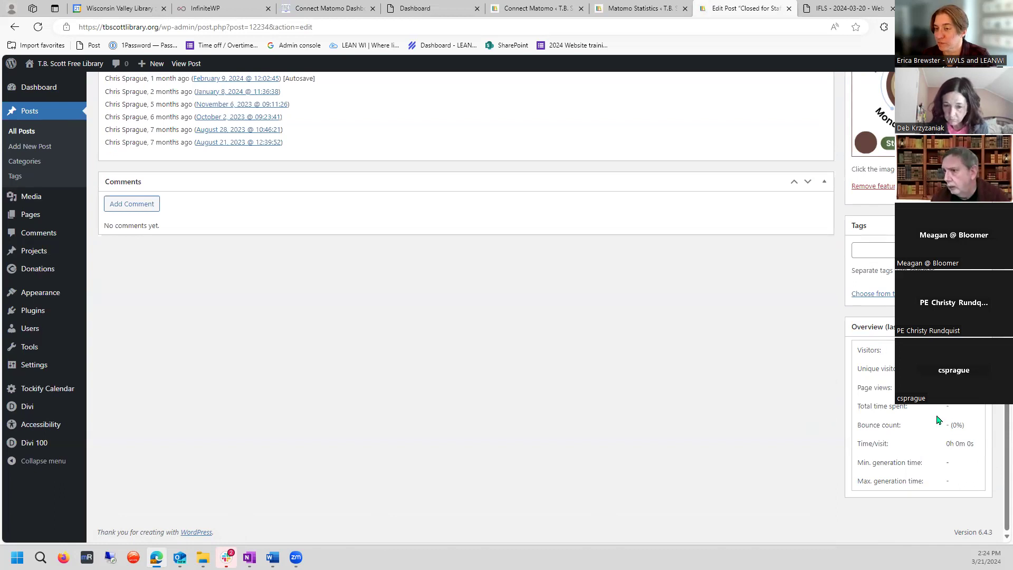
{"action": "scroll", "coordinate": [938, 420], "scroll_direction": "up", "scroll_amount": 15}
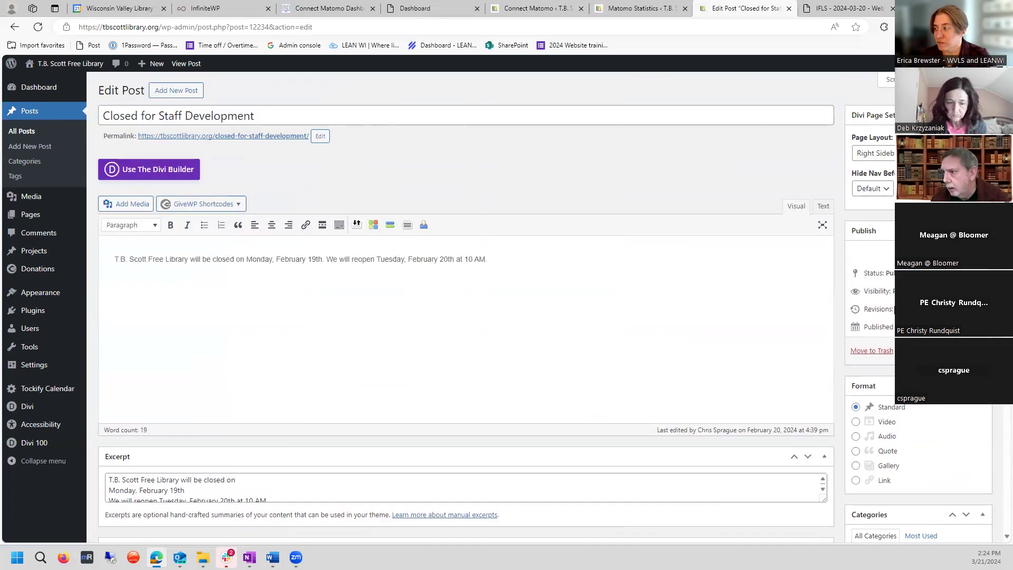
Step: Open the Donate to the Library post to check its Matomo Overview box
{"action": "left_click", "coordinate": [15, 26]}
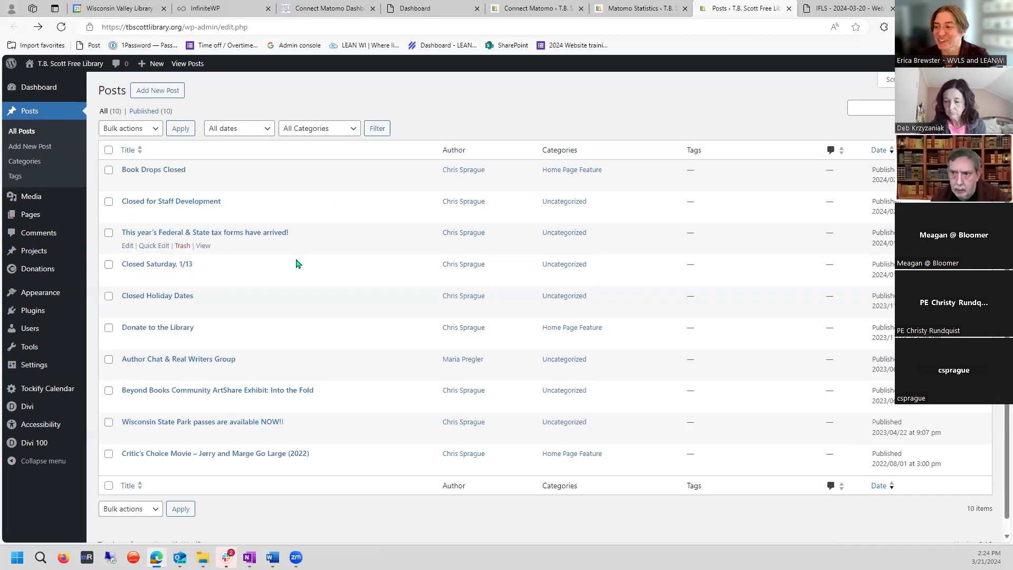
{"action": "left_click", "coordinate": [176, 328]}
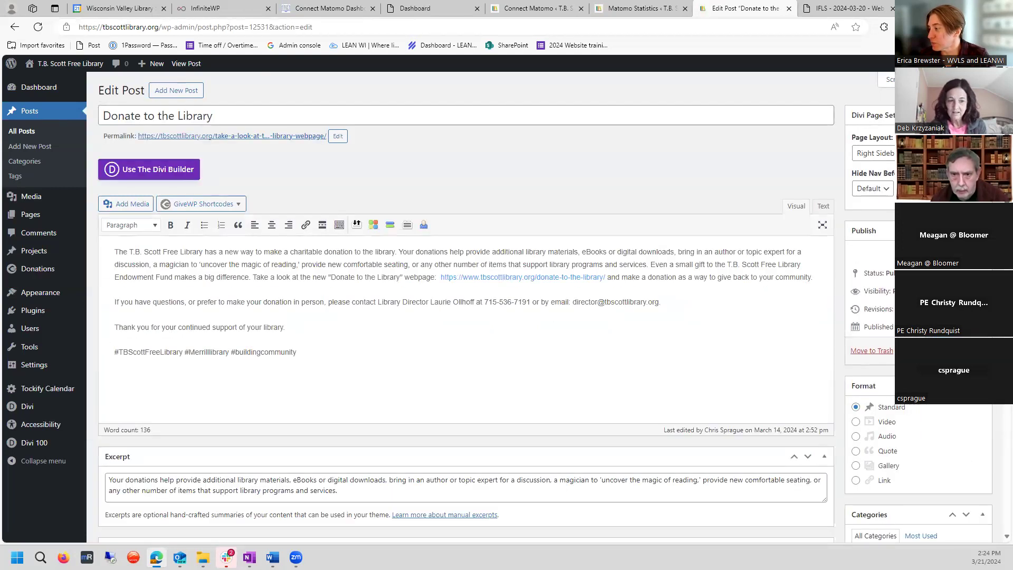
{"action": "scroll", "coordinate": [466, 306], "scroll_direction": "down", "scroll_amount": 15}
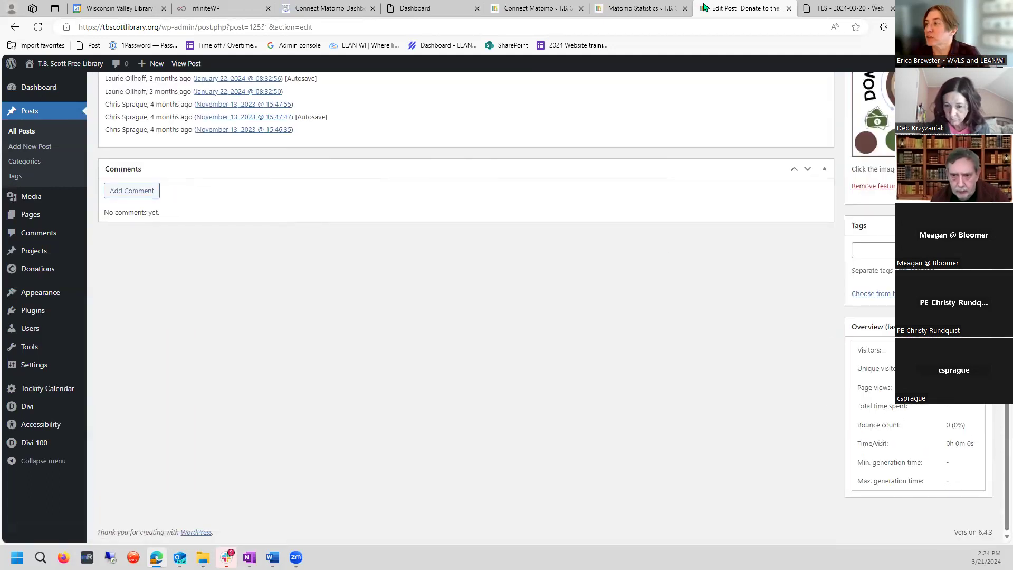
{"action": "left_click", "coordinate": [297, 6]}
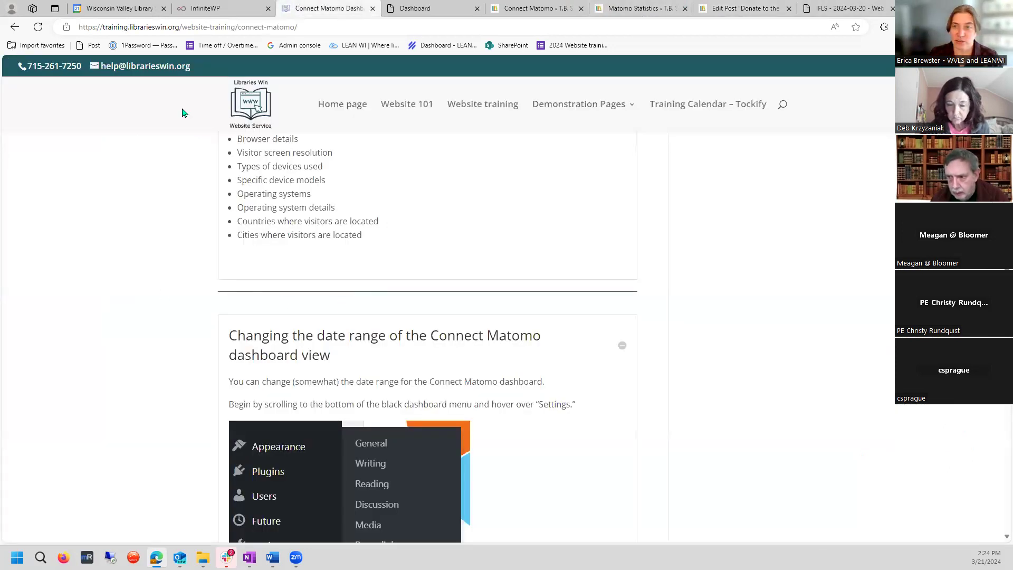
Step: Select the training page's web address and bring the browser back into focus
{"action": "left_click", "coordinate": [310, 26]}
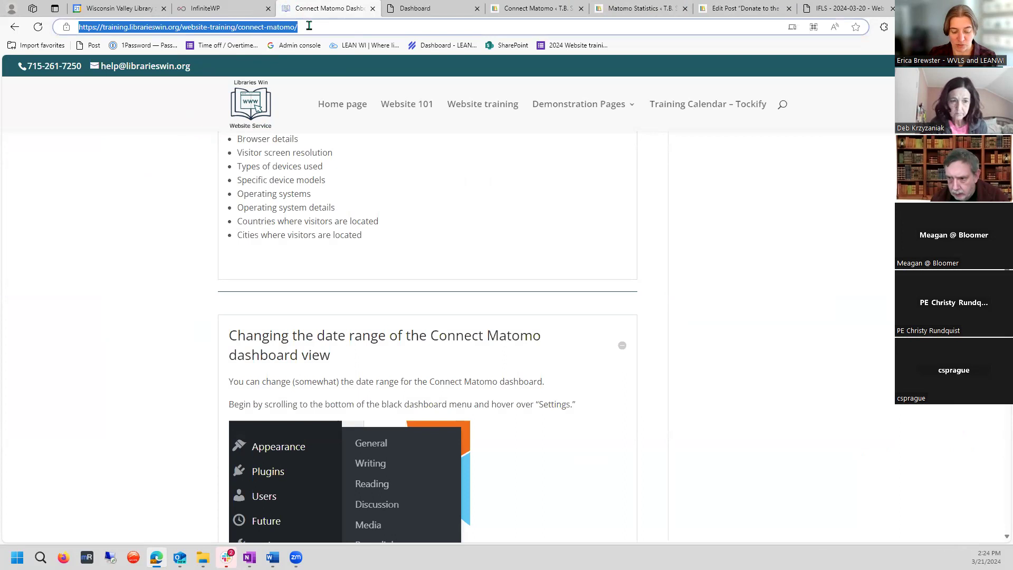
{"action": "key", "text": "alt+Tab"}
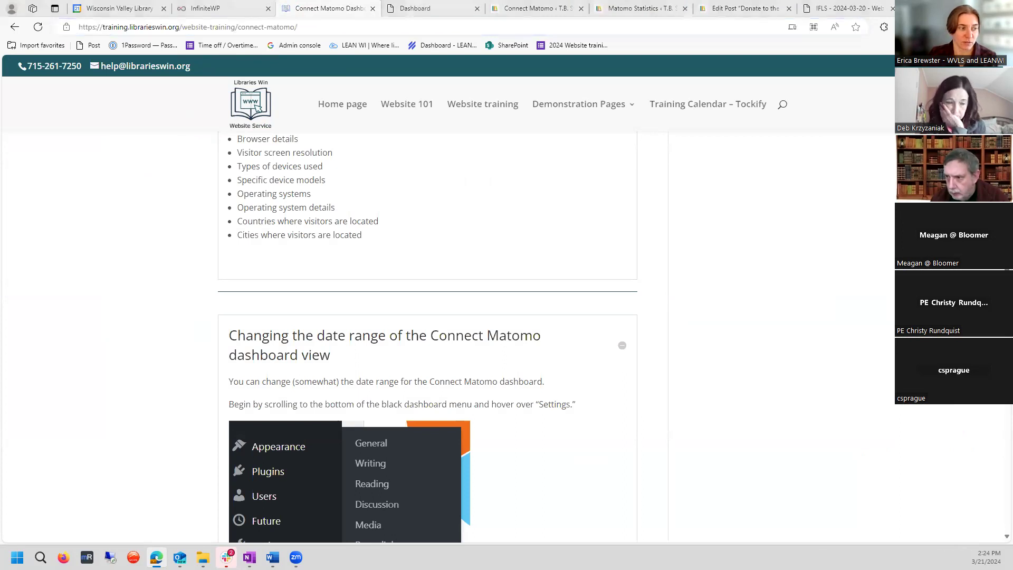
{"action": "left_click", "coordinate": [128, 256]}
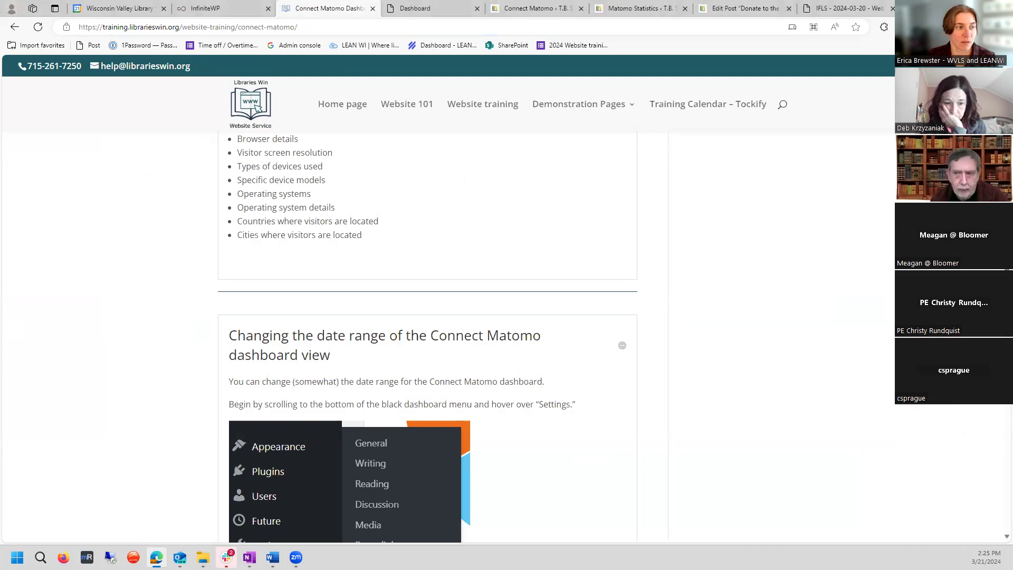
{"action": "scroll", "coordinate": [599, 301], "scroll_direction": "down", "scroll_amount": 9}
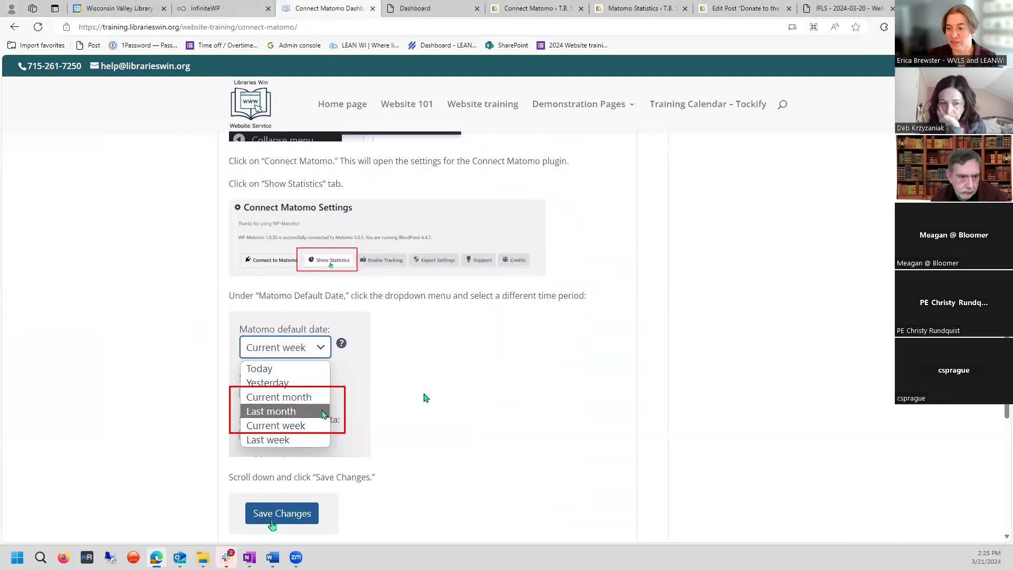
{"action": "scroll", "coordinate": [423, 393], "scroll_direction": "down", "scroll_amount": 9}
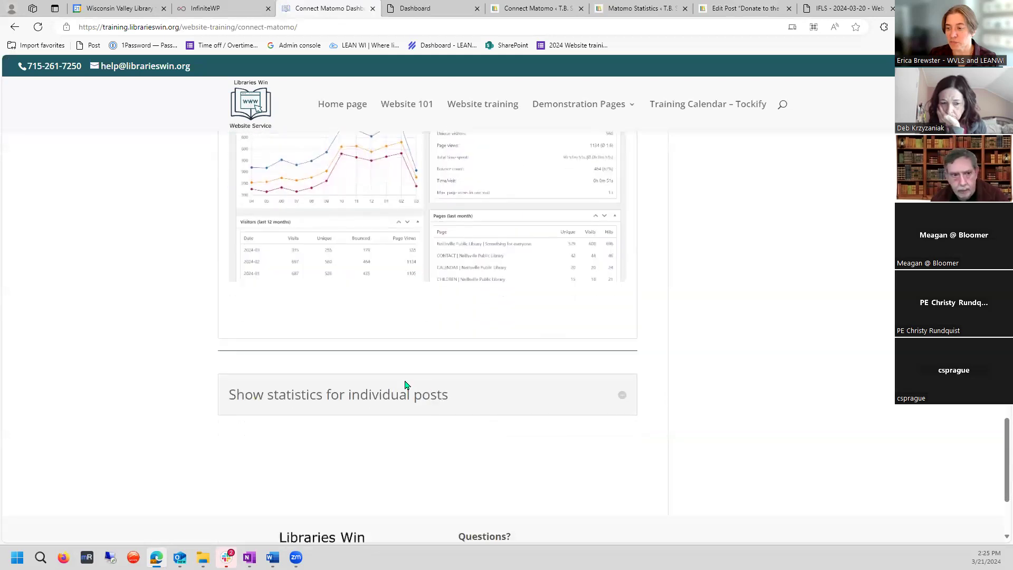
Step: Expand and read the guide on showing statistics for individual posts
{"action": "left_click", "coordinate": [317, 398]}
{"action": "scroll", "coordinate": [732, 317], "scroll_direction": "down", "scroll_amount": 5}
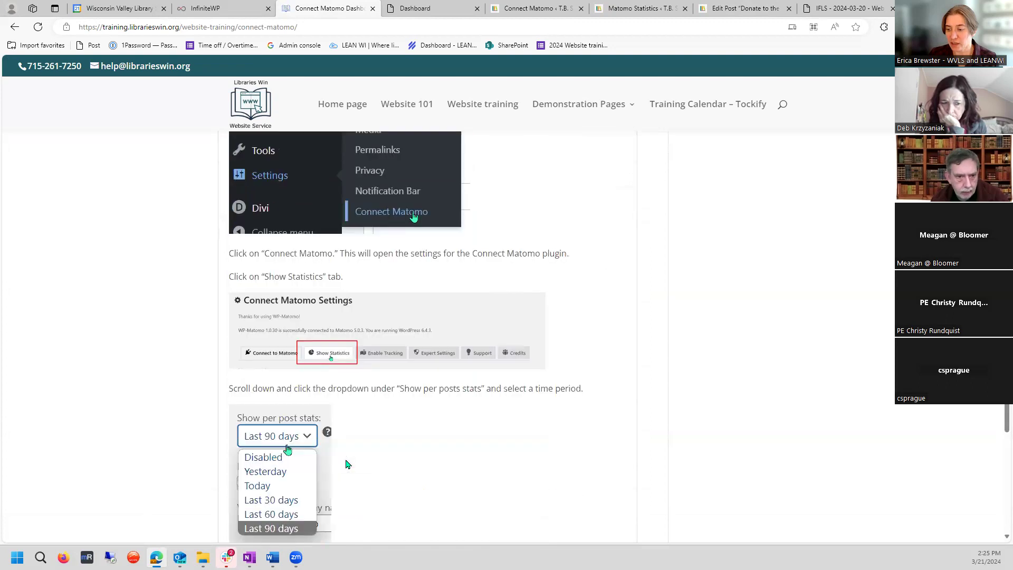
{"action": "scroll", "coordinate": [346, 464], "scroll_direction": "down", "scroll_amount": 5}
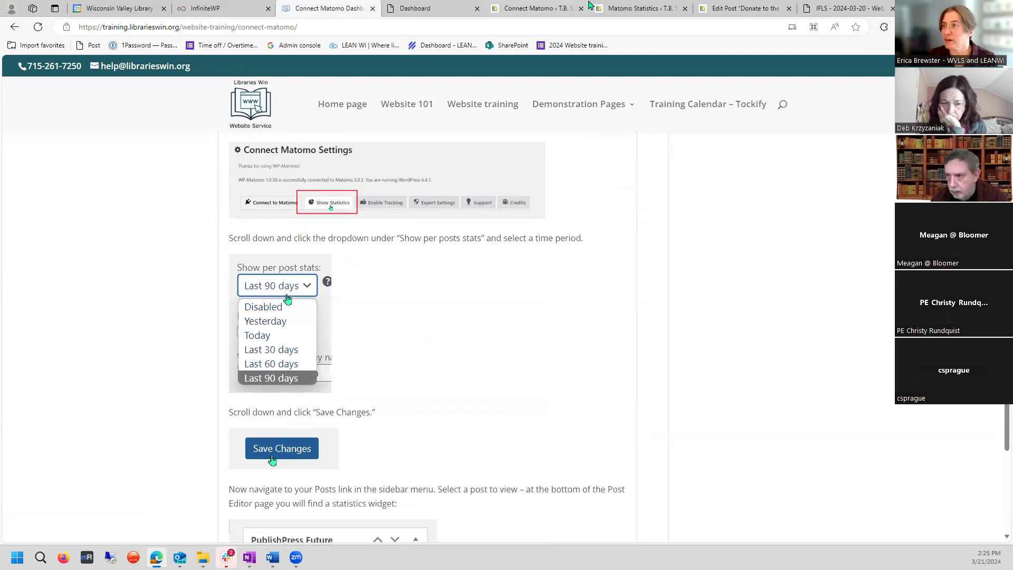
{"action": "left_click", "coordinate": [544, 8]}
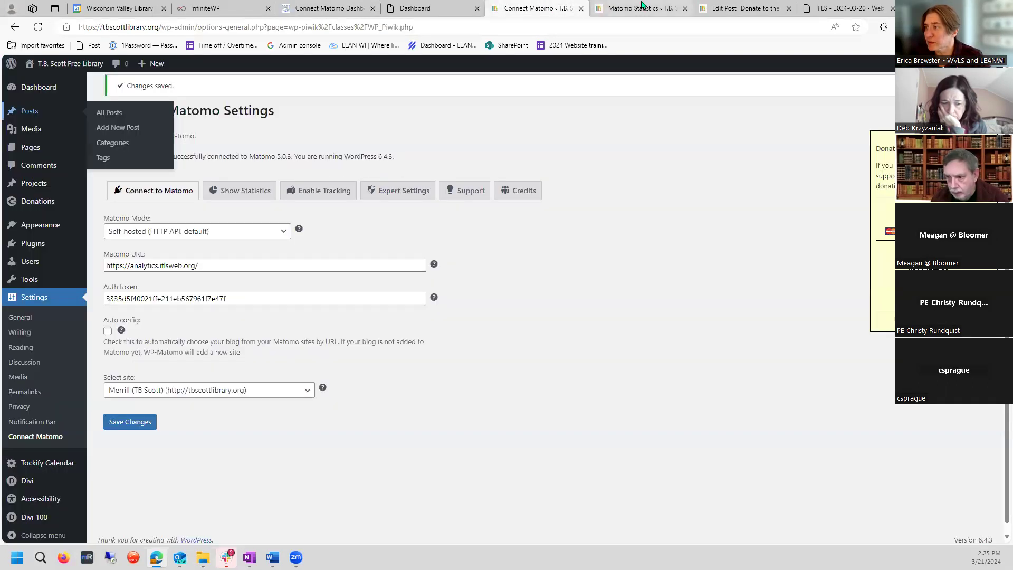
Step: Confirm Show per post stats is still Last 90 days in the Connect Matomo statistics options
{"action": "left_click", "coordinate": [641, 8]}
{"action": "left_click", "coordinate": [710, 7]}
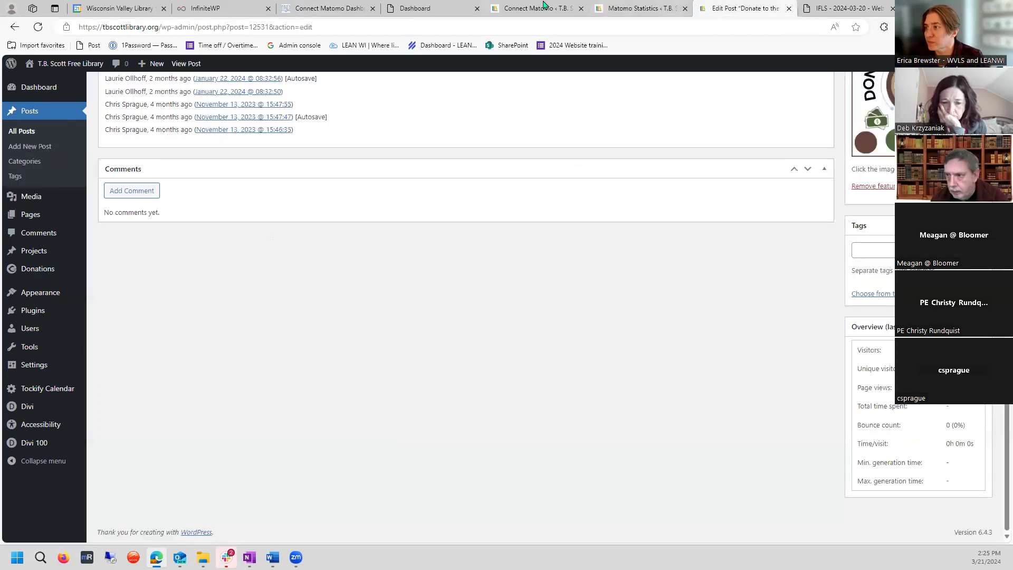
{"action": "left_click", "coordinate": [544, 8]}
{"action": "left_click", "coordinate": [231, 196]}
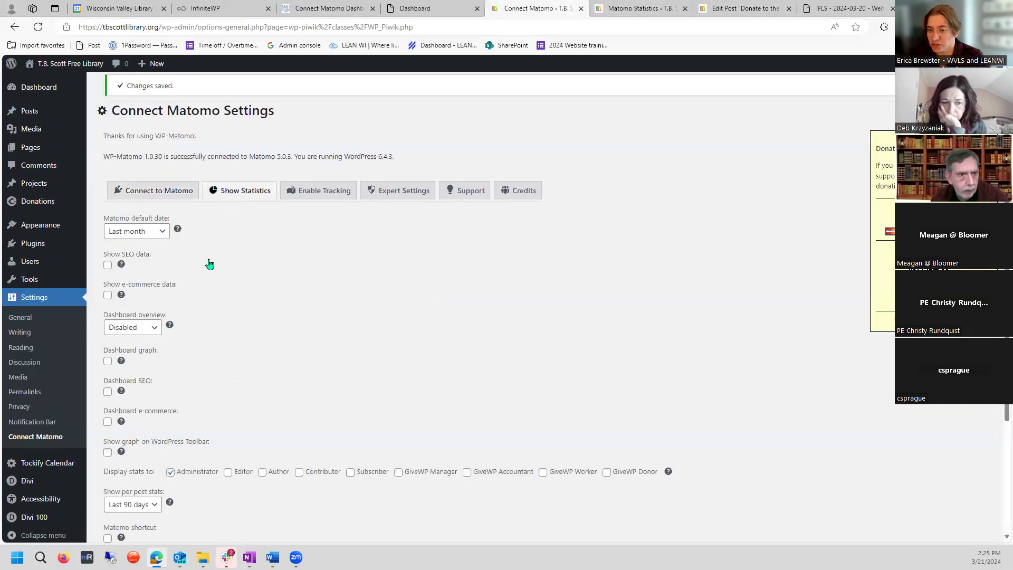
{"action": "scroll", "coordinate": [217, 303], "scroll_direction": "down", "scroll_amount": 2}
{"action": "left_click", "coordinate": [153, 413]}
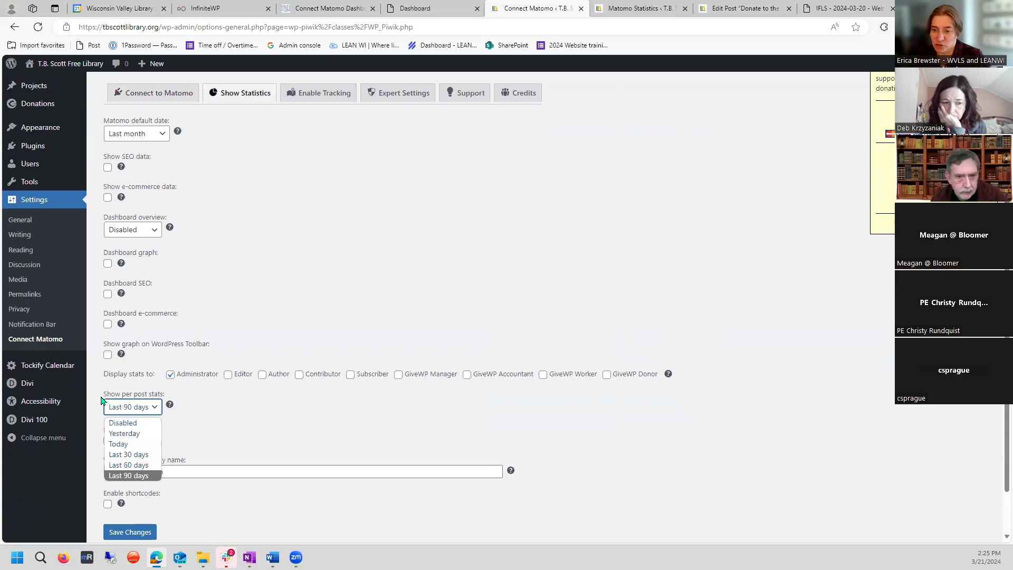
{"action": "left_click", "coordinate": [121, 477]}
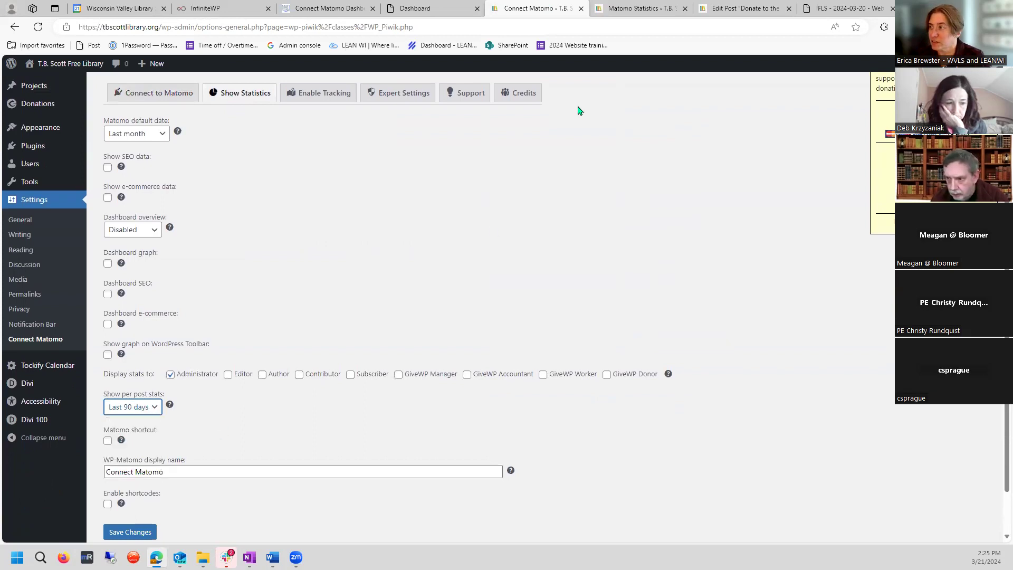
Step: Leave the Donate to the Library post for the WordPress dashboard, then bring up the IFLS Matomo site list
{"action": "left_click", "coordinate": [731, 6]}
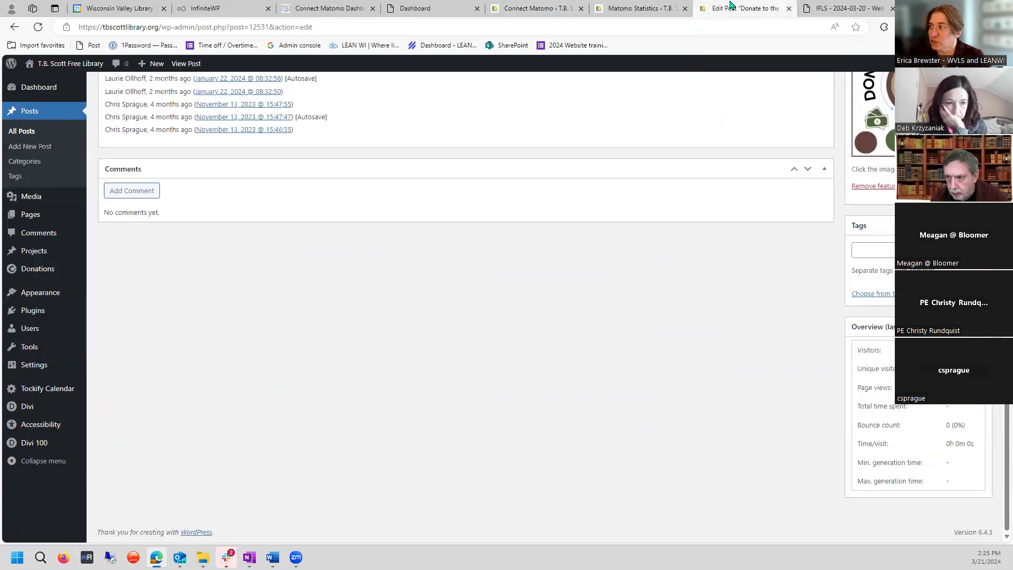
{"action": "scroll", "coordinate": [691, 156], "scroll_direction": "up", "scroll_amount": 5}
{"action": "scroll", "coordinate": [691, 156], "scroll_direction": "up", "scroll_amount": 4}
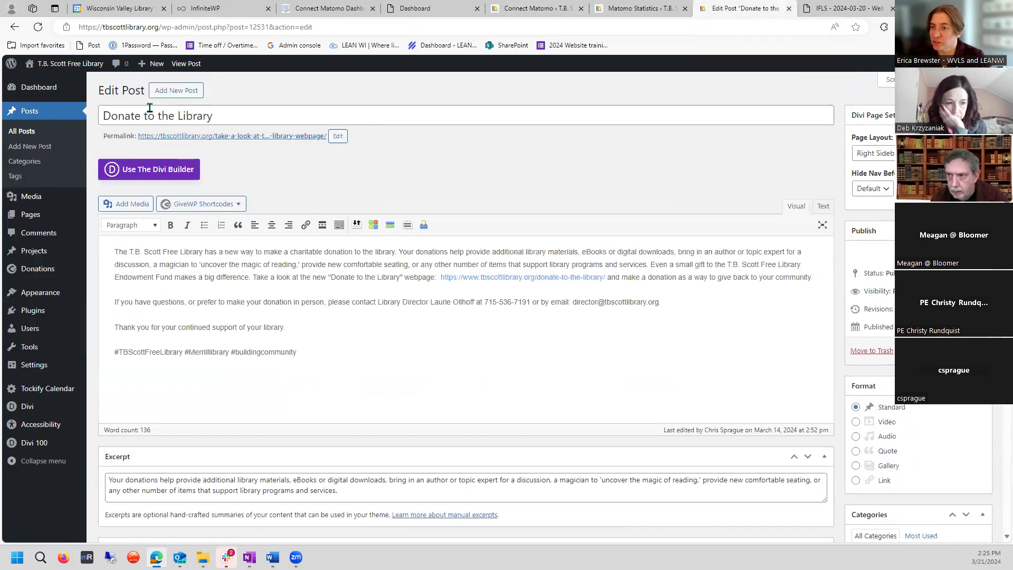
{"action": "scroll", "coordinate": [692, 155], "scroll_direction": "down", "scroll_amount": 12}
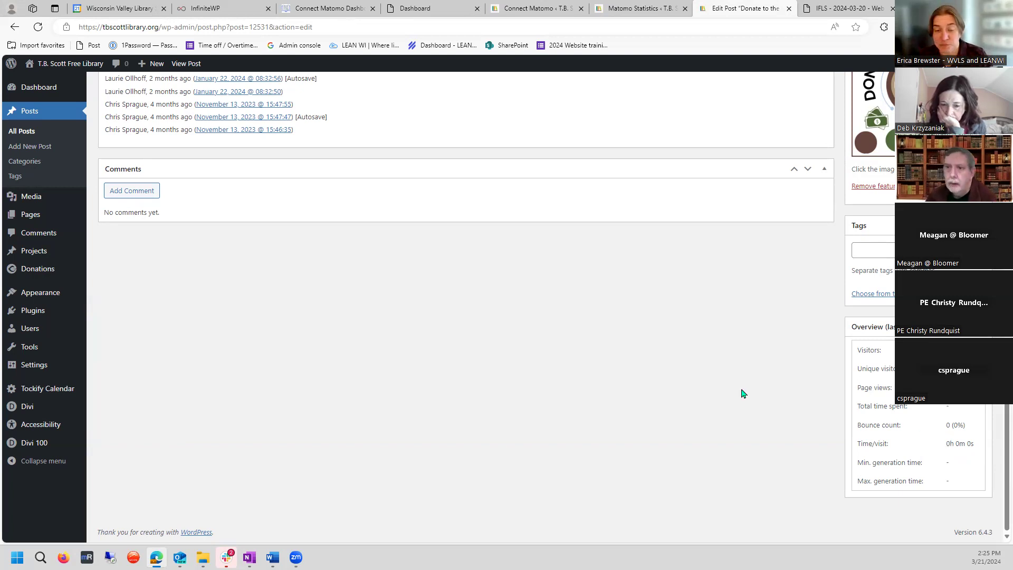
{"action": "scroll", "coordinate": [743, 393], "scroll_direction": "up", "scroll_amount": 15}
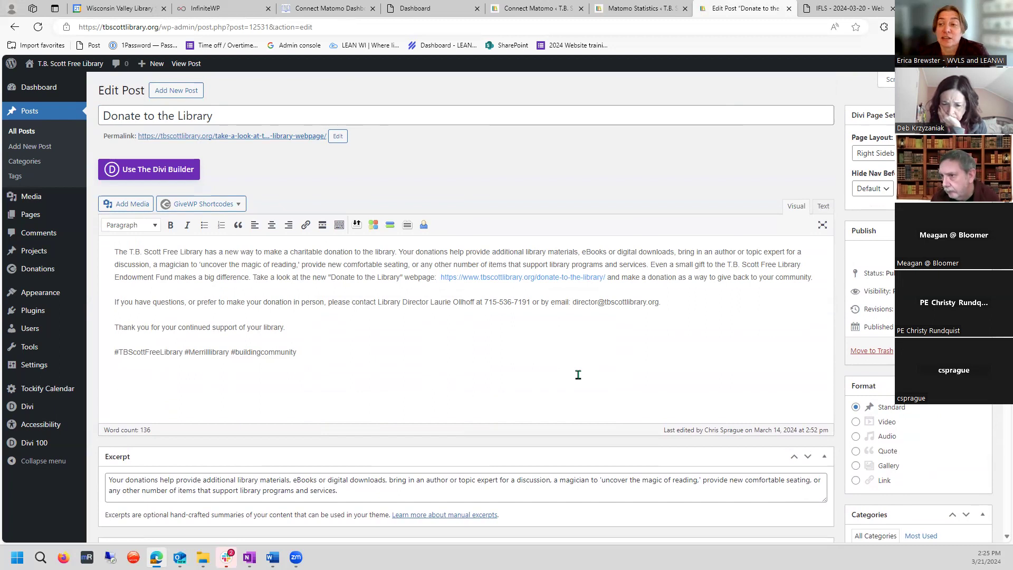
{"action": "left_click", "coordinate": [33, 88]}
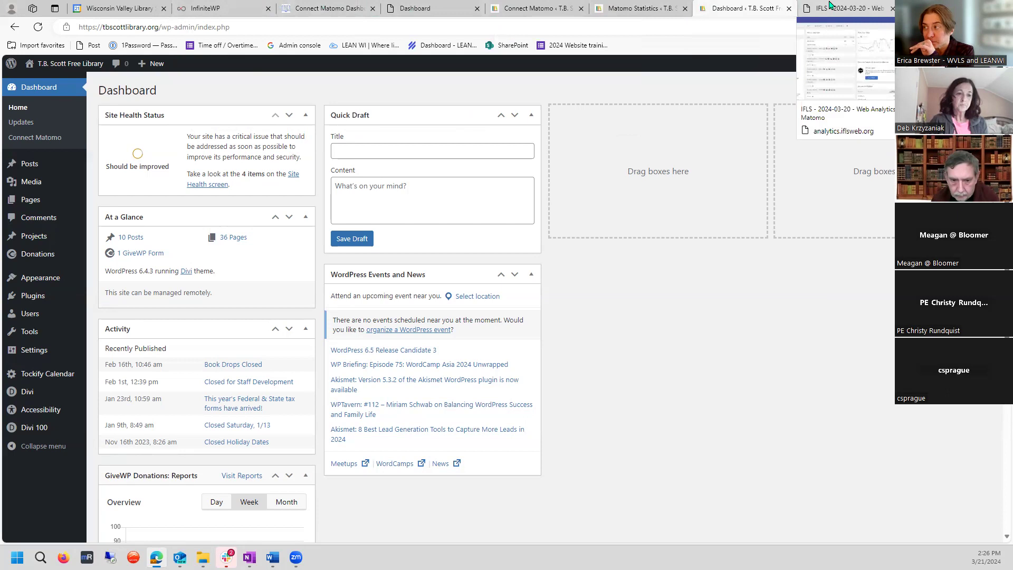
{"action": "left_click", "coordinate": [830, 7]}
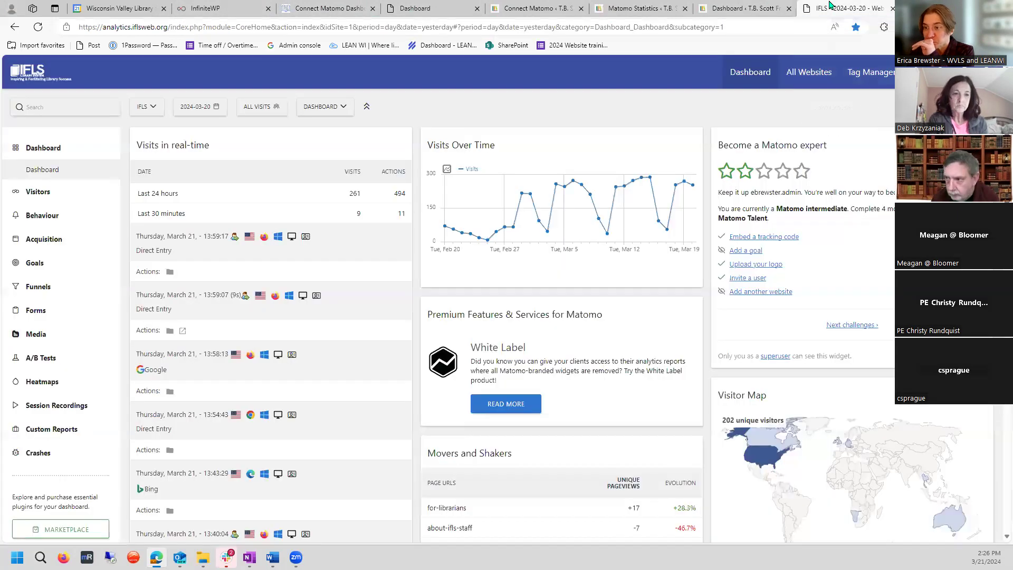
{"action": "left_click", "coordinate": [142, 108]}
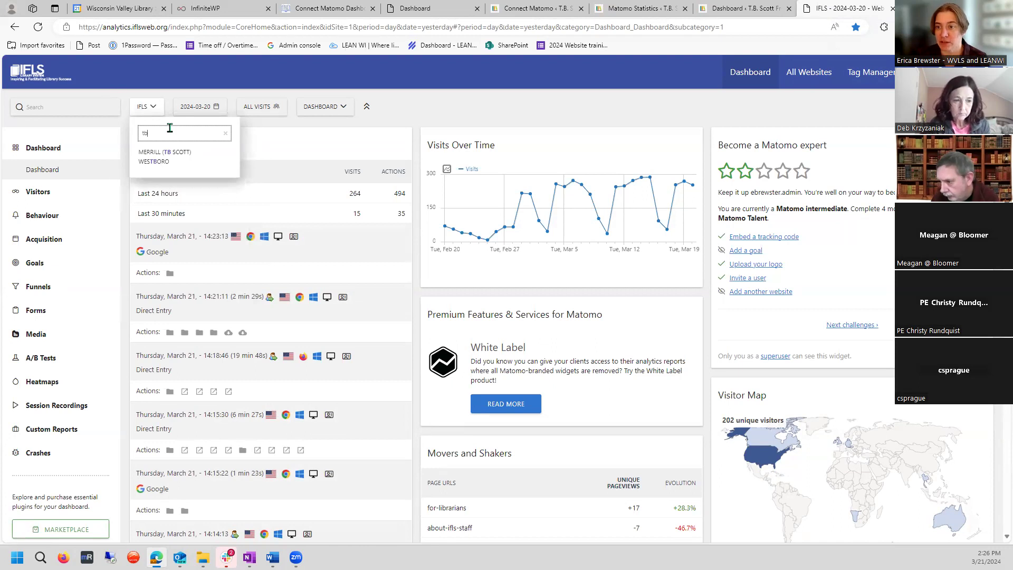
Step: Report on MERRILL (TB SCOTT) from the site list, then recheck the list without changing site
{"action": "left_click", "coordinate": [174, 152]}
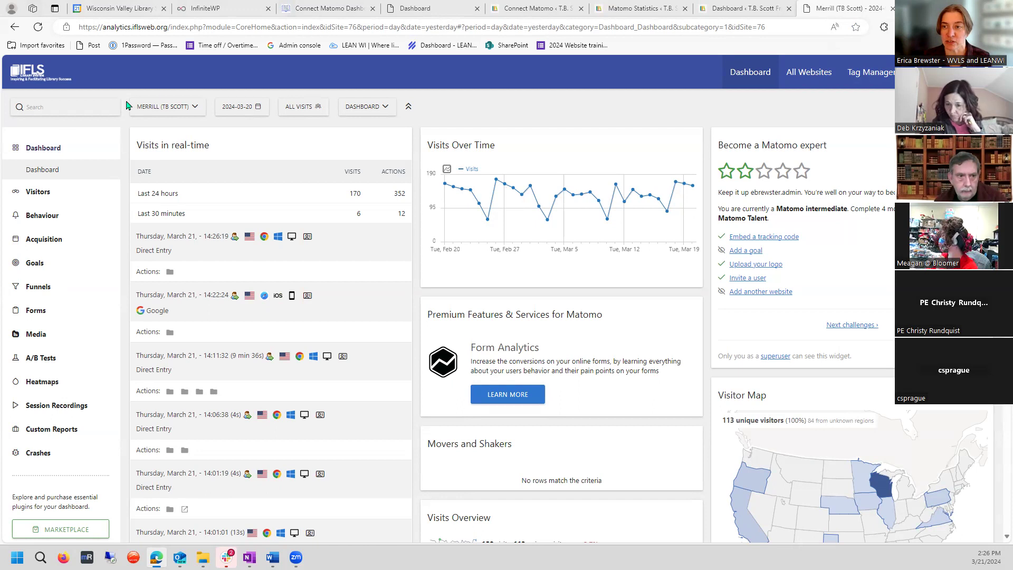
{"action": "left_click", "coordinate": [199, 108]}
{"action": "left_click", "coordinate": [201, 108]}
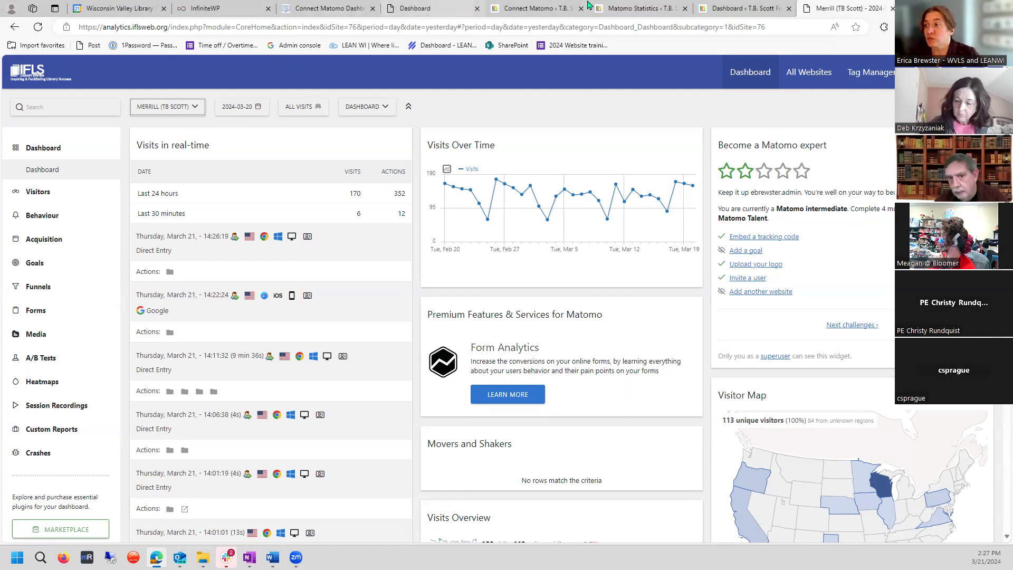
Step: View the Connect Matomo statistics in the T.B. Scott WordPress, then return to the Merrill (TB Scott) dashboard
{"action": "left_click", "coordinate": [722, 6]}
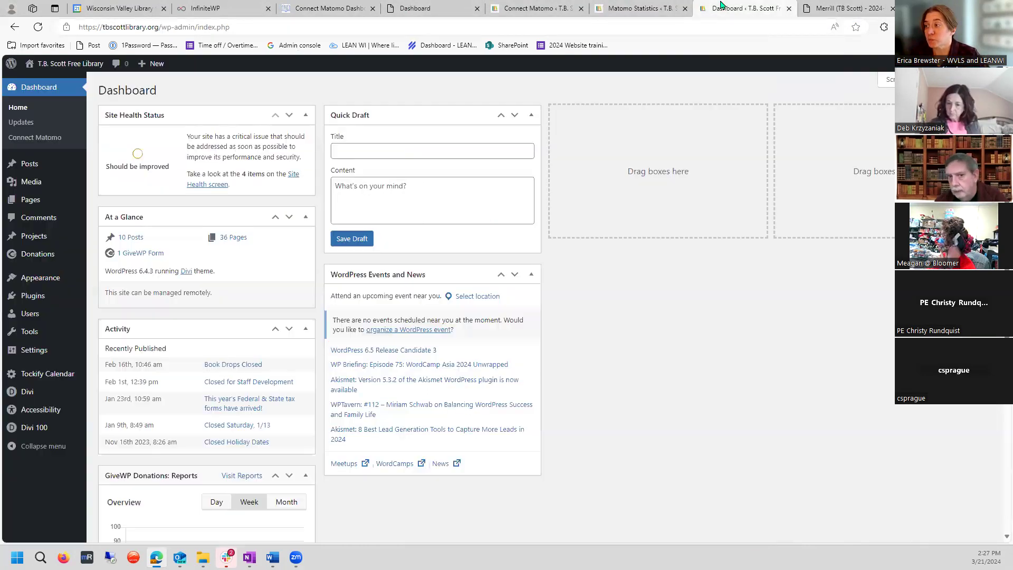
{"action": "left_click", "coordinate": [35, 138]}
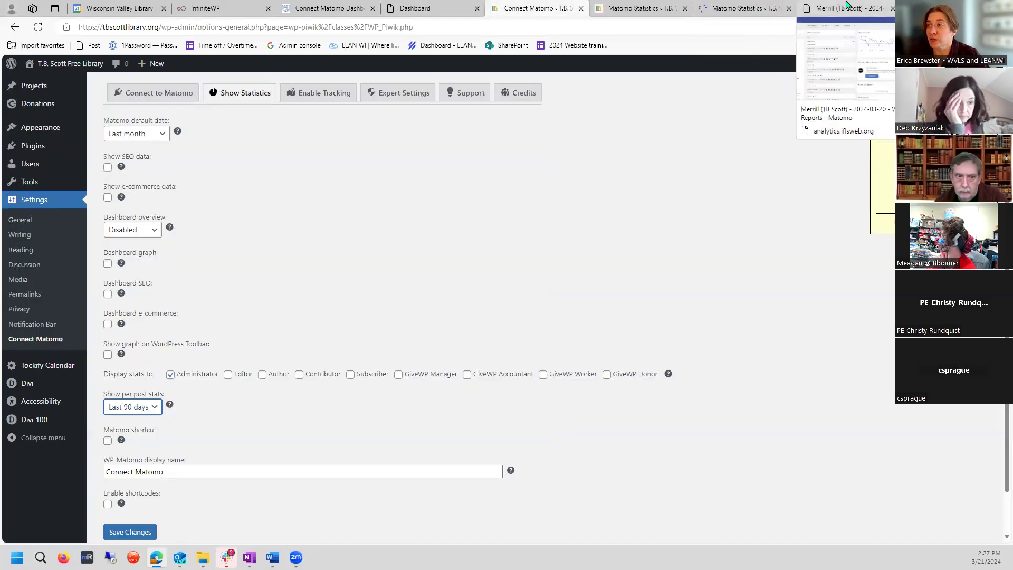
{"action": "left_click", "coordinate": [739, 9]}
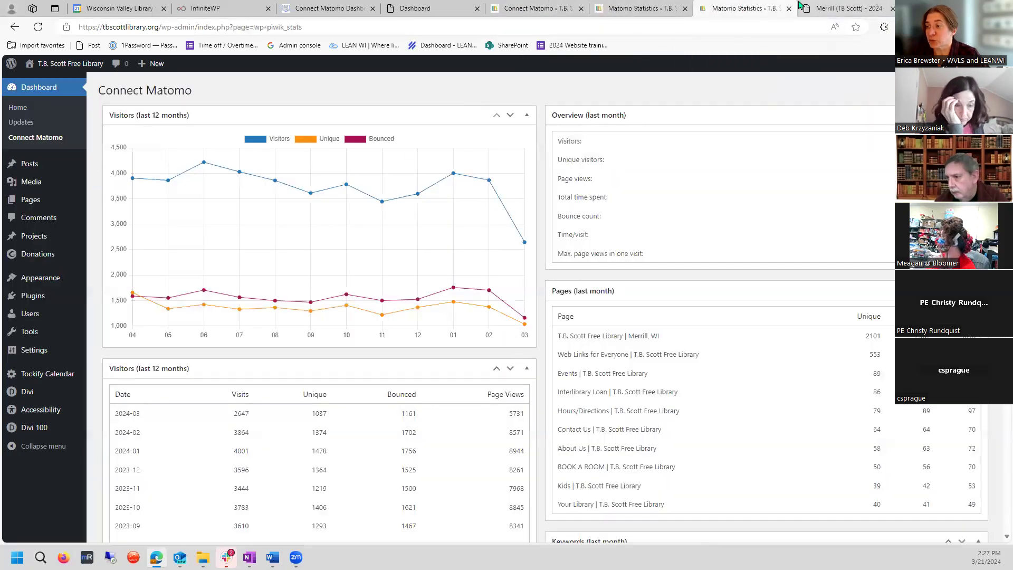
{"action": "left_click", "coordinate": [845, 8]}
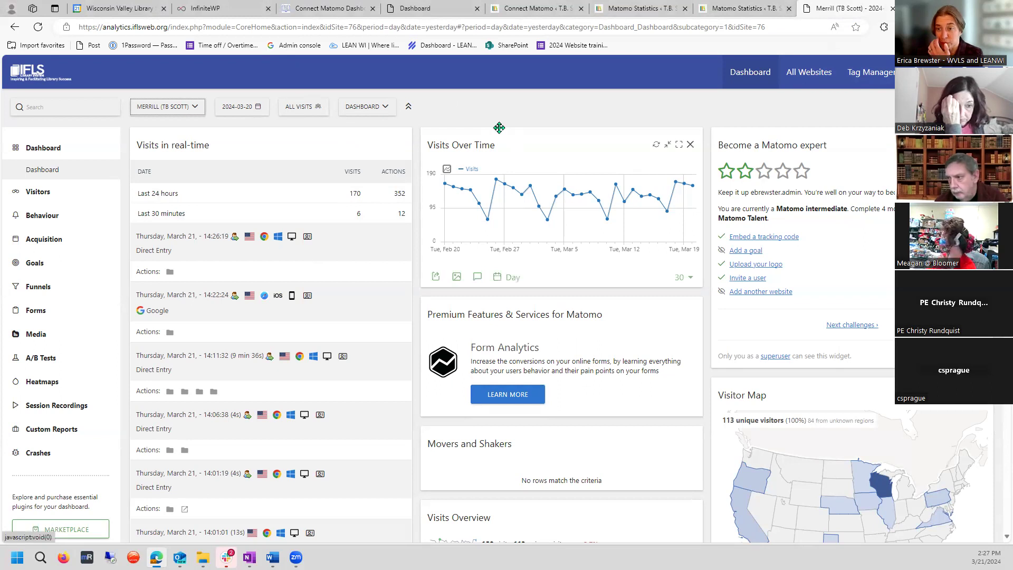
{"action": "left_click", "coordinate": [239, 109]}
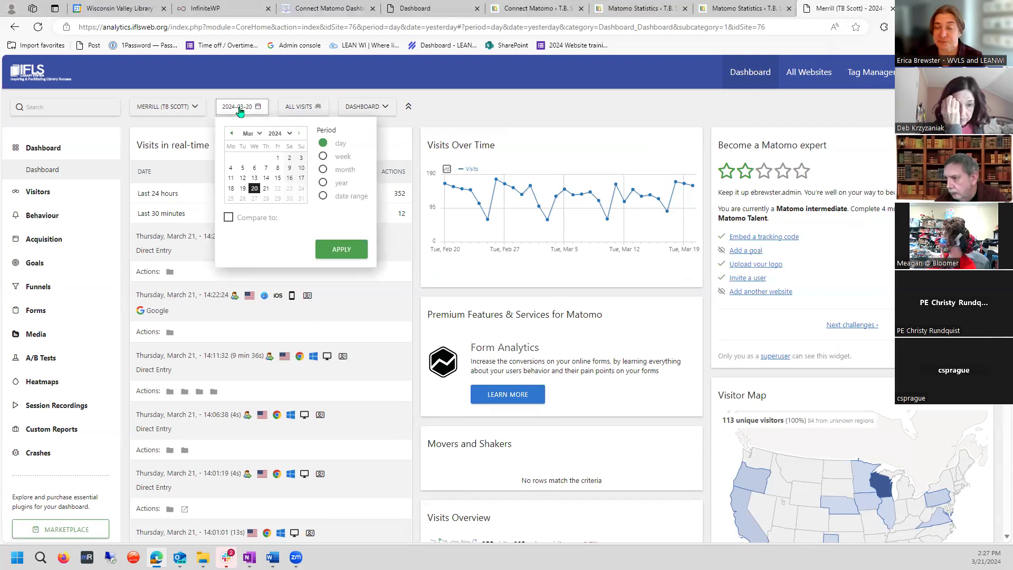
{"action": "left_click", "coordinate": [499, 108]}
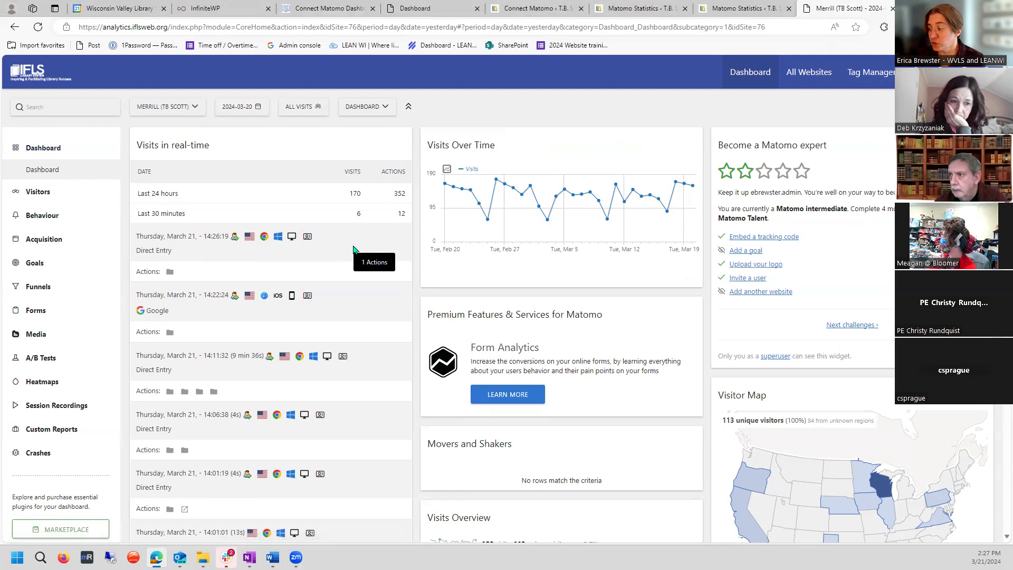
{"action": "scroll", "coordinate": [353, 249], "scroll_direction": "down", "scroll_amount": 7}
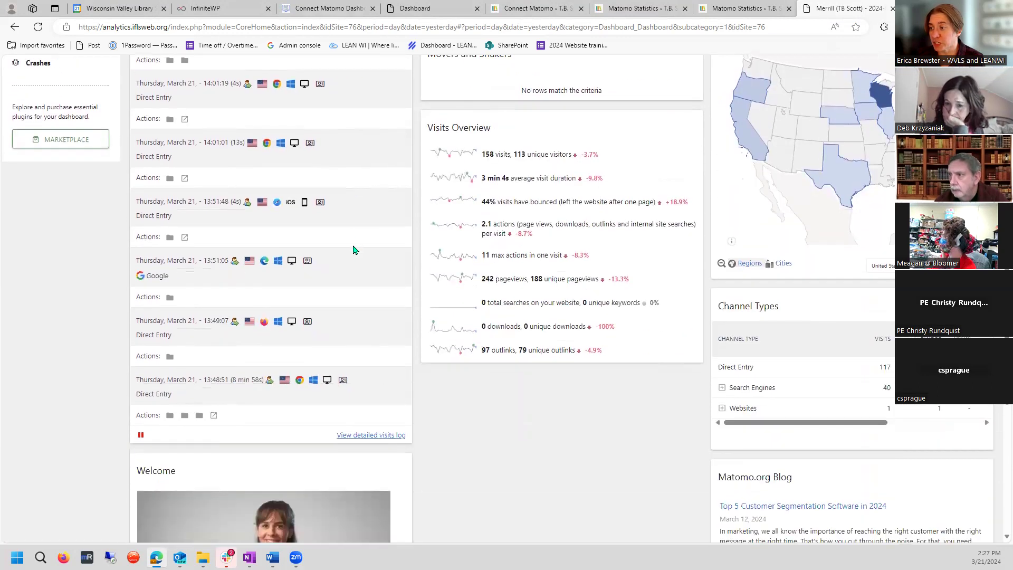
{"action": "scroll", "coordinate": [354, 250], "scroll_direction": "down", "scroll_amount": 4}
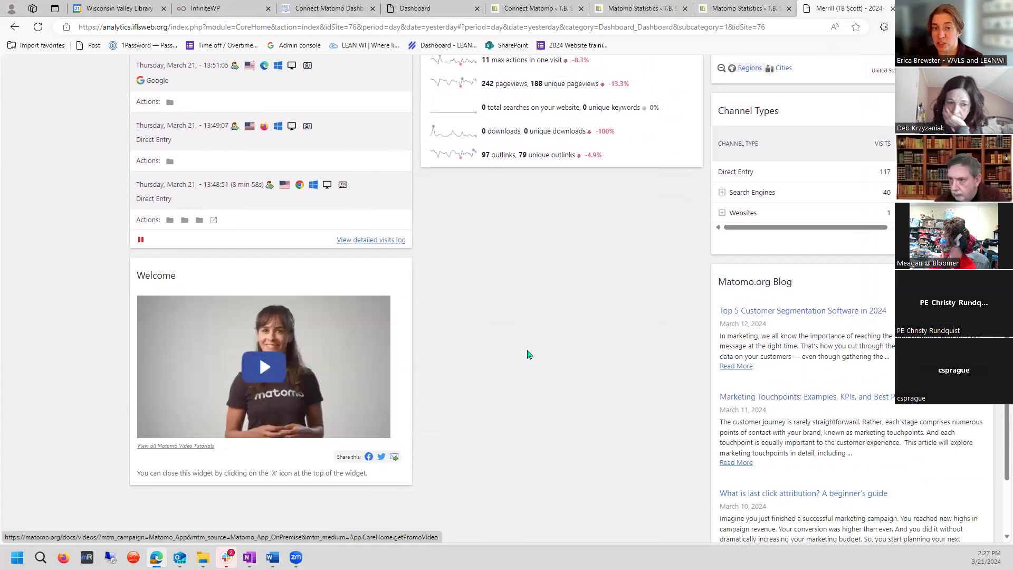
{"action": "scroll", "coordinate": [473, 369], "scroll_direction": "up", "scroll_amount": 6}
{"action": "scroll", "coordinate": [473, 369], "scroll_direction": "up", "scroll_amount": 5}
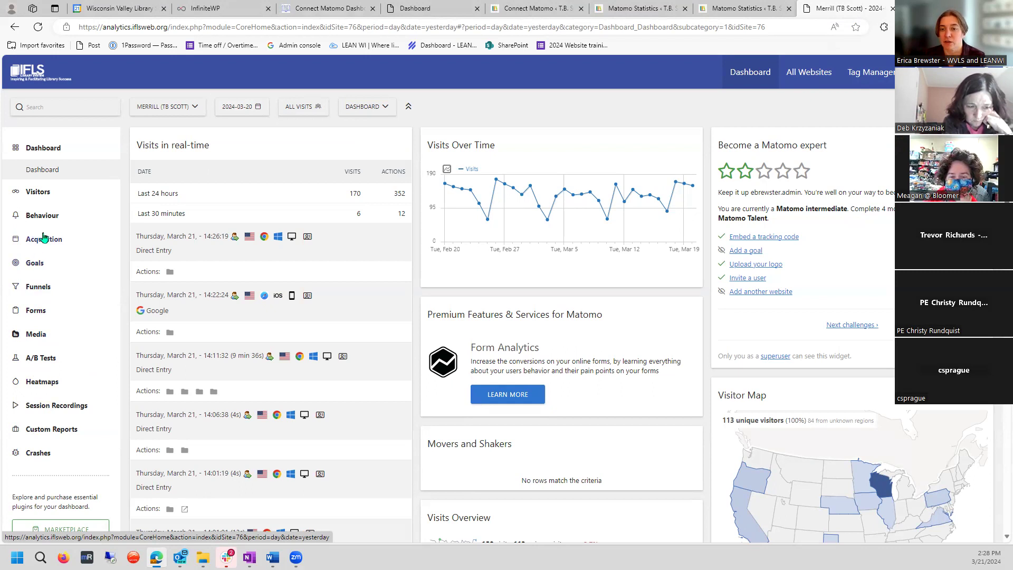
Step: Expand Behaviour, Acquisition and Goals, and browse Goals overview, the new-goal form and Funnels
{"action": "left_click", "coordinate": [37, 202]}
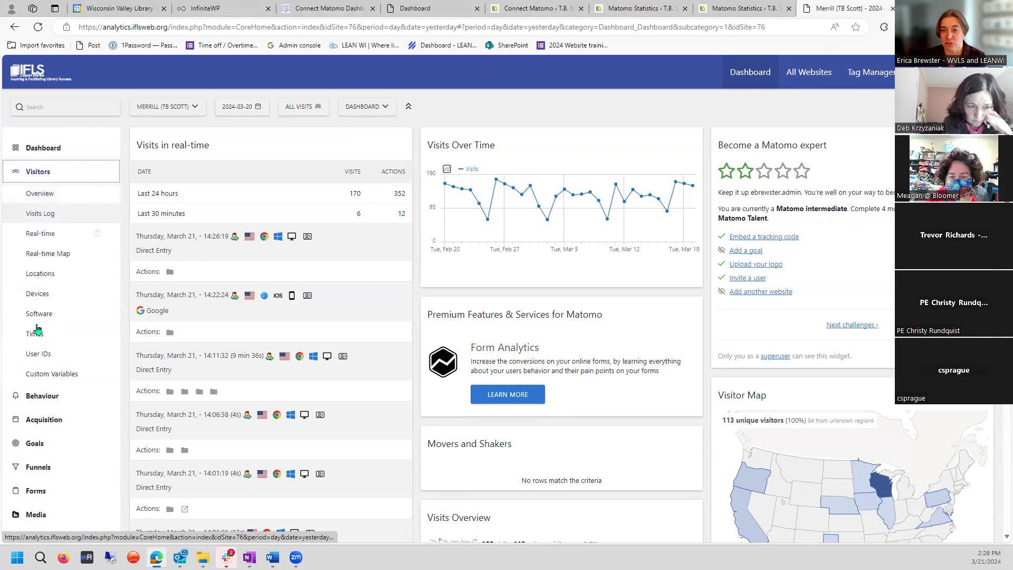
{"action": "left_click", "coordinate": [31, 396]}
{"action": "left_click", "coordinate": [43, 459]}
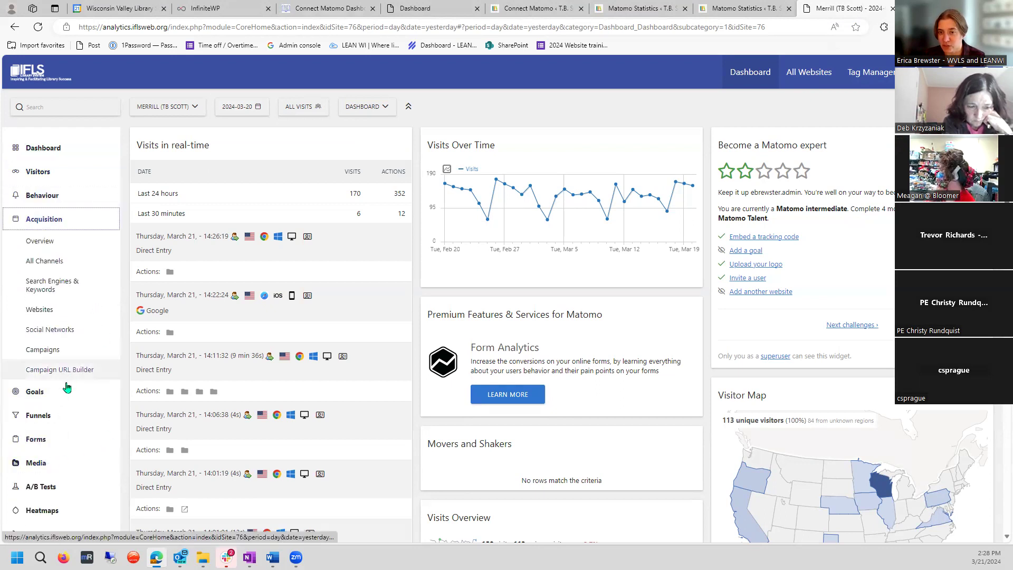
{"action": "left_click", "coordinate": [37, 392]}
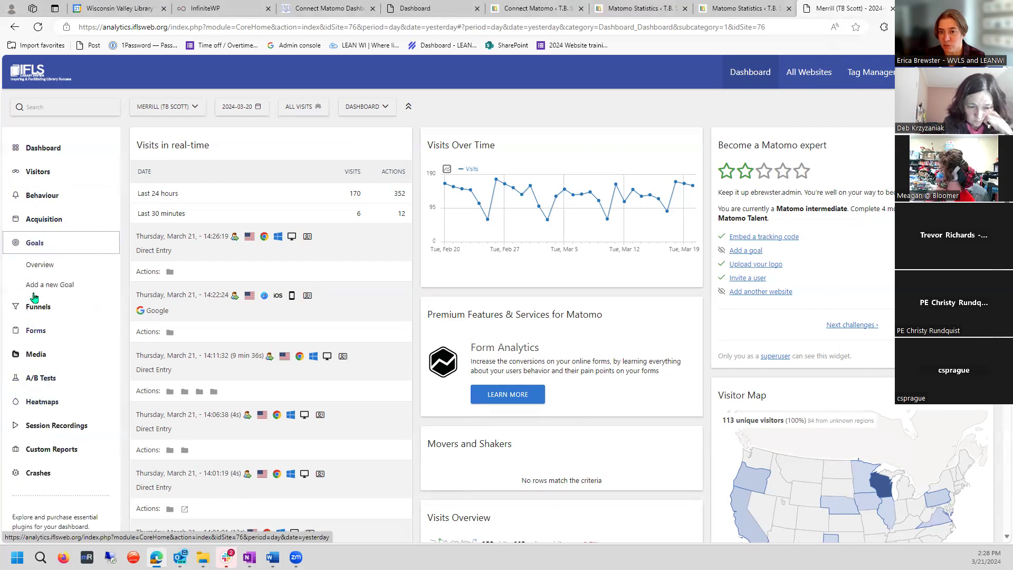
{"action": "left_click", "coordinate": [38, 265]}
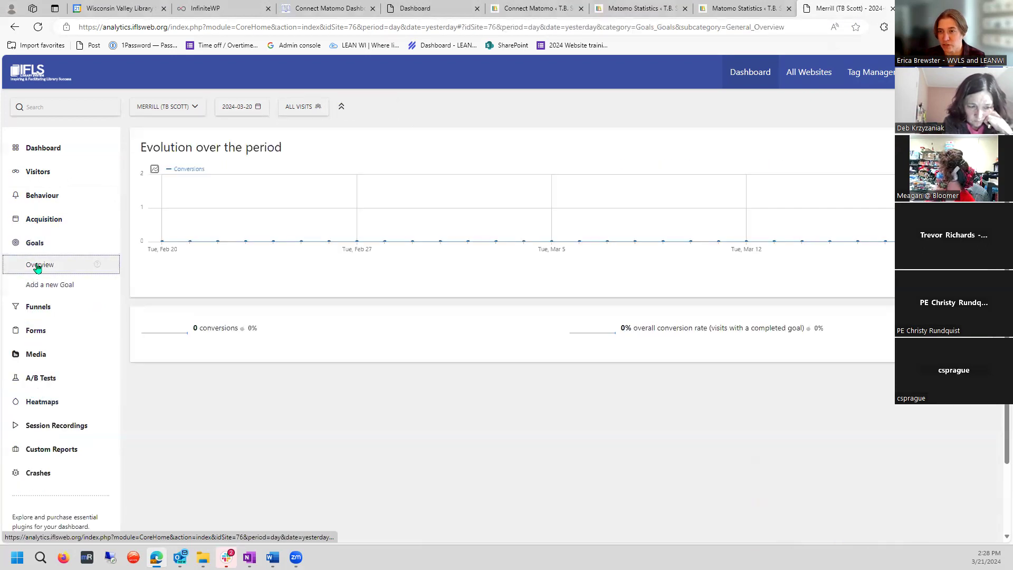
{"action": "left_click", "coordinate": [44, 286]}
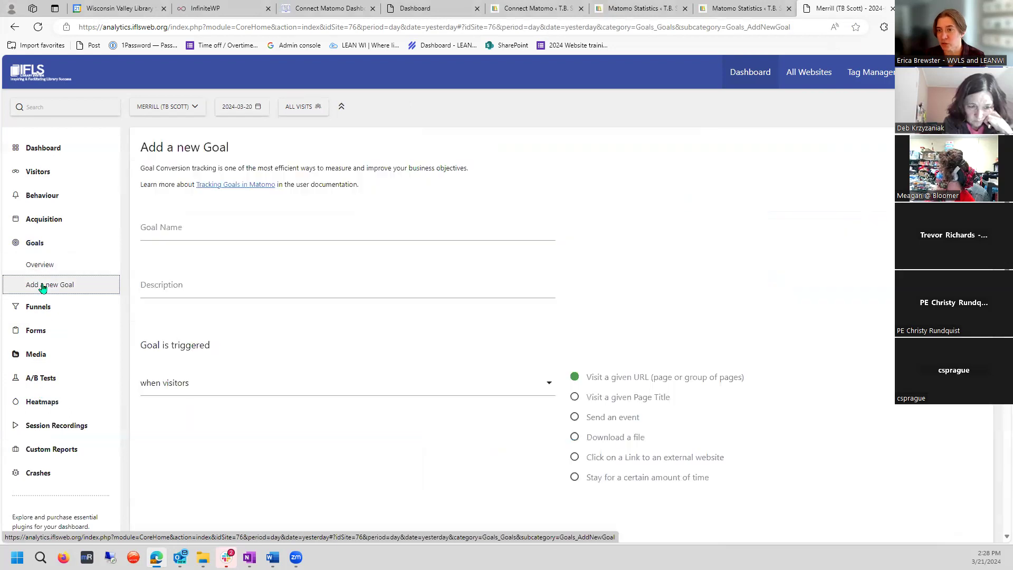
{"action": "left_click", "coordinate": [35, 308]}
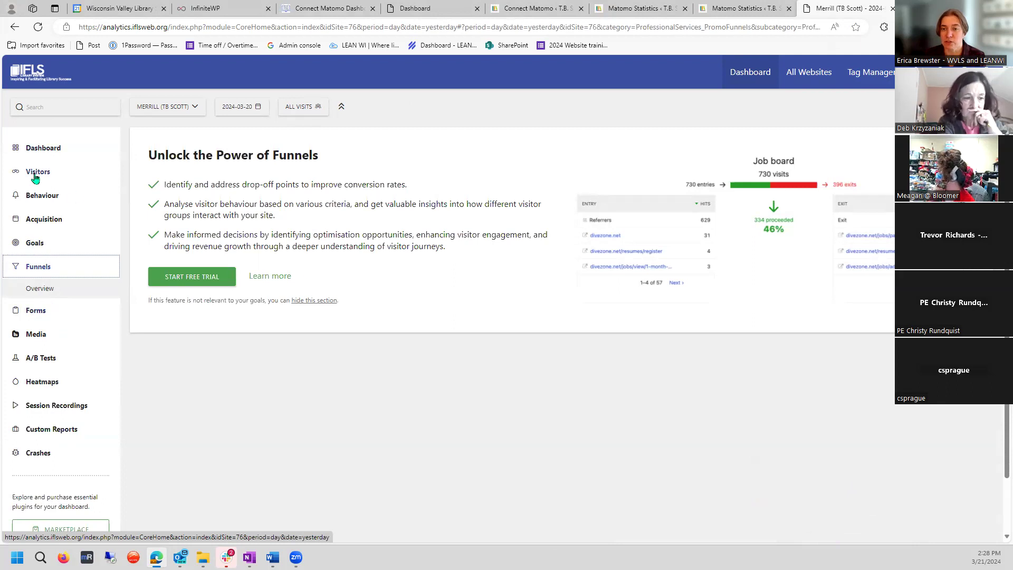
Step: Show the Acquisition overview of channels, then the Visitors overview report
{"action": "left_click", "coordinate": [42, 219]}
{"action": "left_click", "coordinate": [43, 241]}
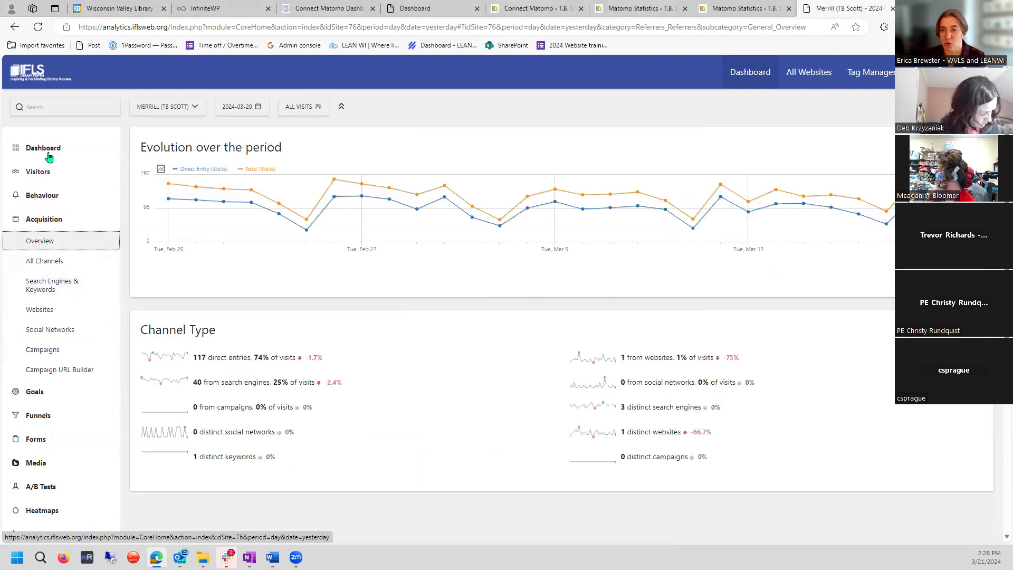
{"action": "left_click", "coordinate": [38, 169]}
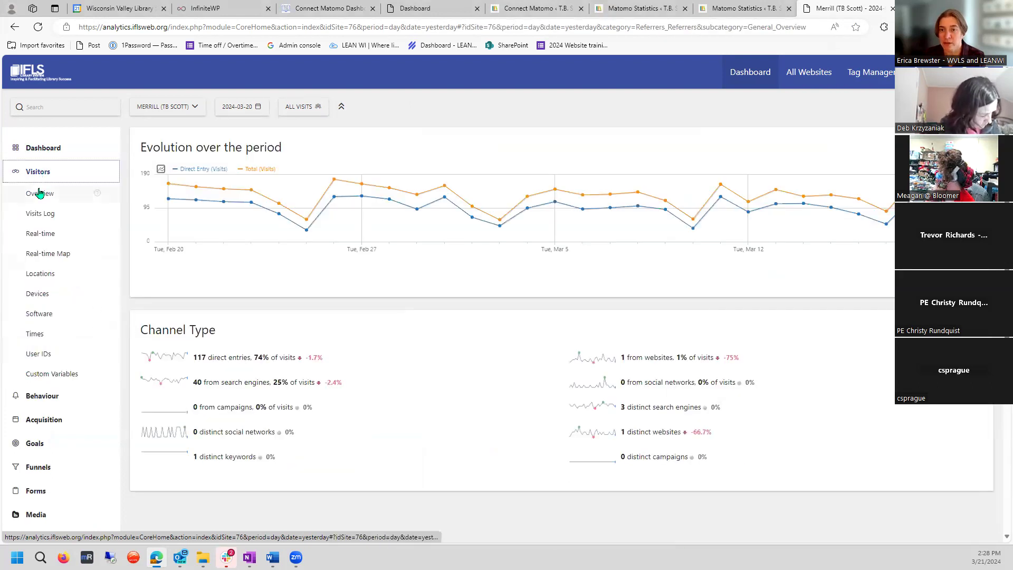
{"action": "left_click", "coordinate": [39, 193]}
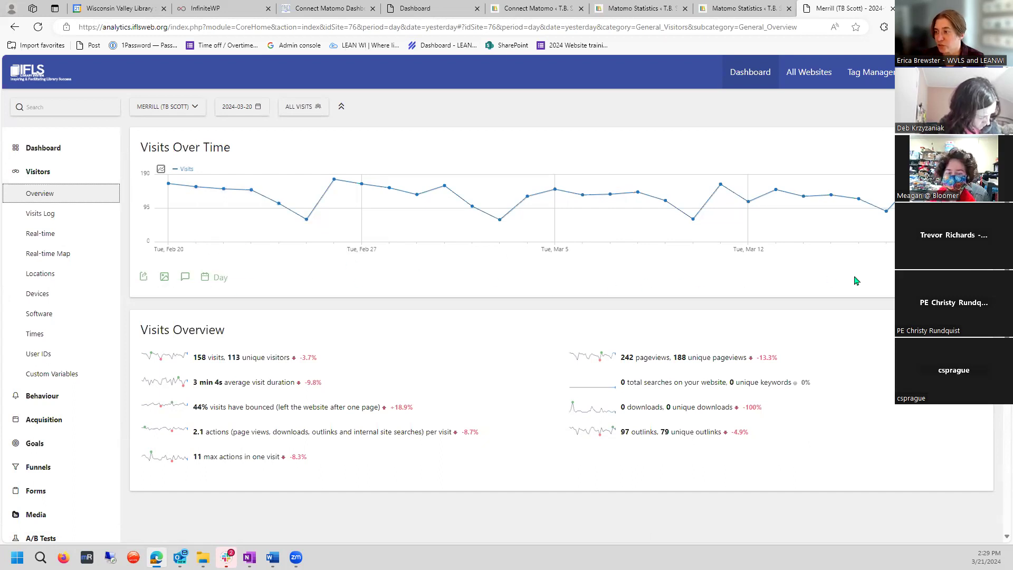
Step: Set the reporting period to the month of March 2024
{"action": "left_click", "coordinate": [263, 113]}
{"action": "left_click", "coordinate": [345, 174]}
{"action": "left_click", "coordinate": [342, 251]}
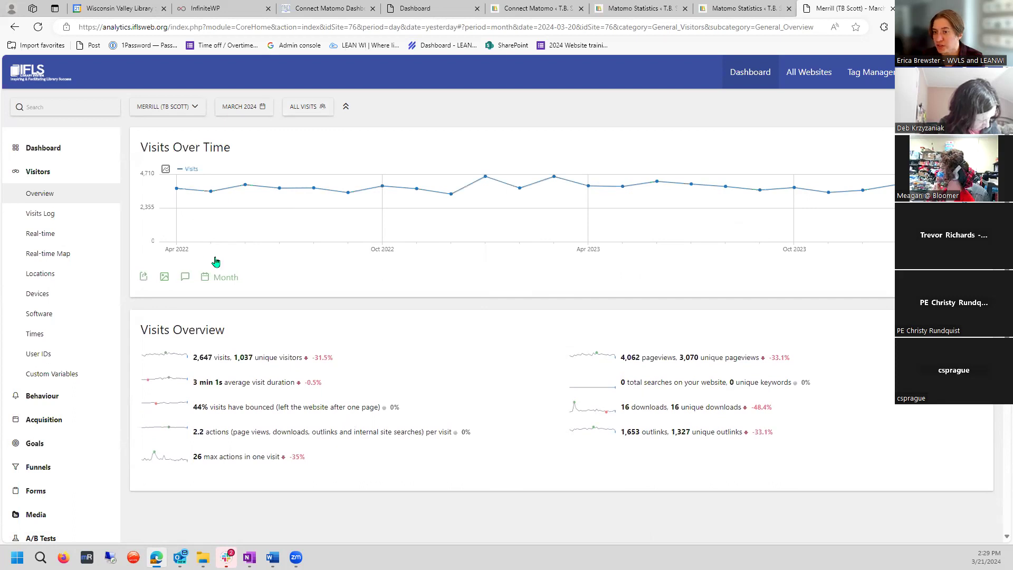
Step: Look through the ALL VISITS segment list and its search field
{"action": "left_click", "coordinate": [323, 108]}
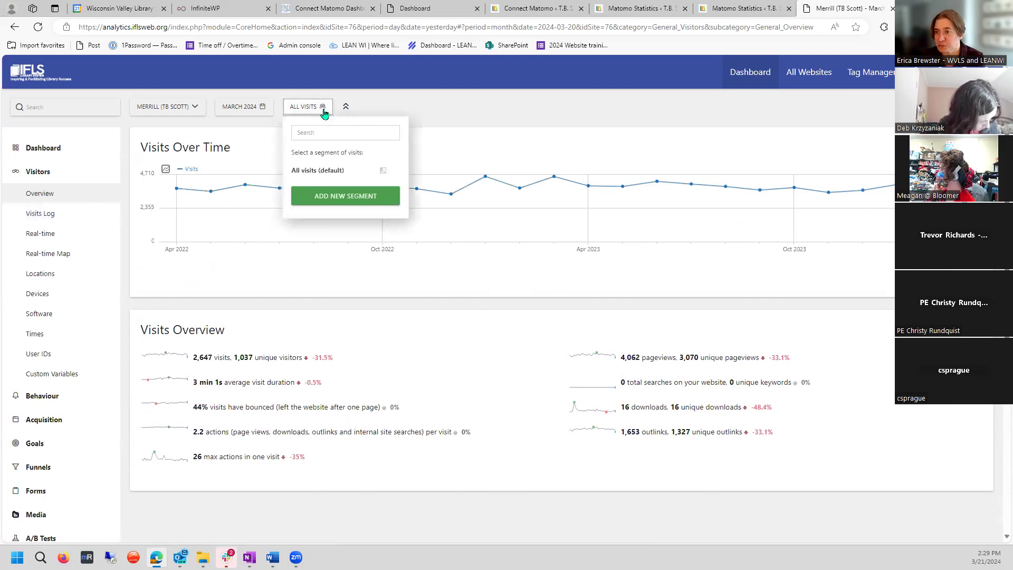
{"action": "left_click", "coordinate": [334, 170]}
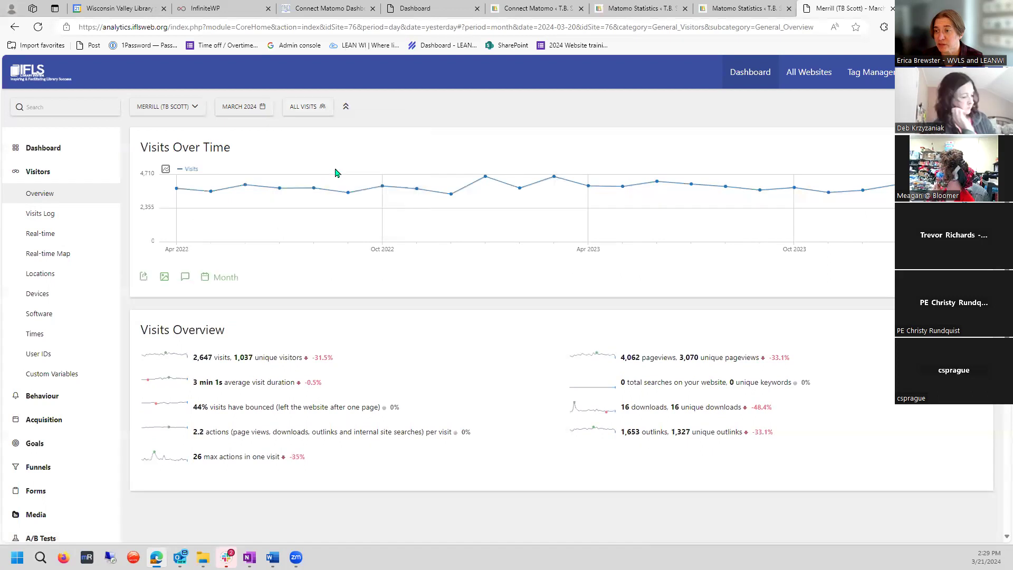
{"action": "left_click", "coordinate": [312, 110]}
{"action": "left_click", "coordinate": [306, 111]}
{"action": "left_click", "coordinate": [302, 111]}
{"action": "left_click", "coordinate": [301, 132]}
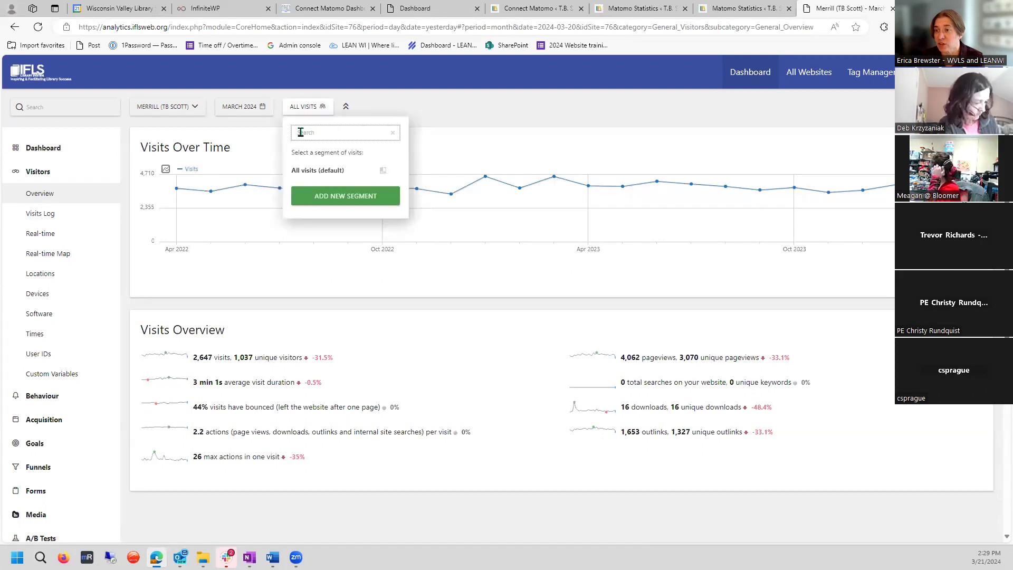
Step: Check the date picker's custom date range option, then bring up the Visits Log
{"action": "left_click", "coordinate": [246, 105]}
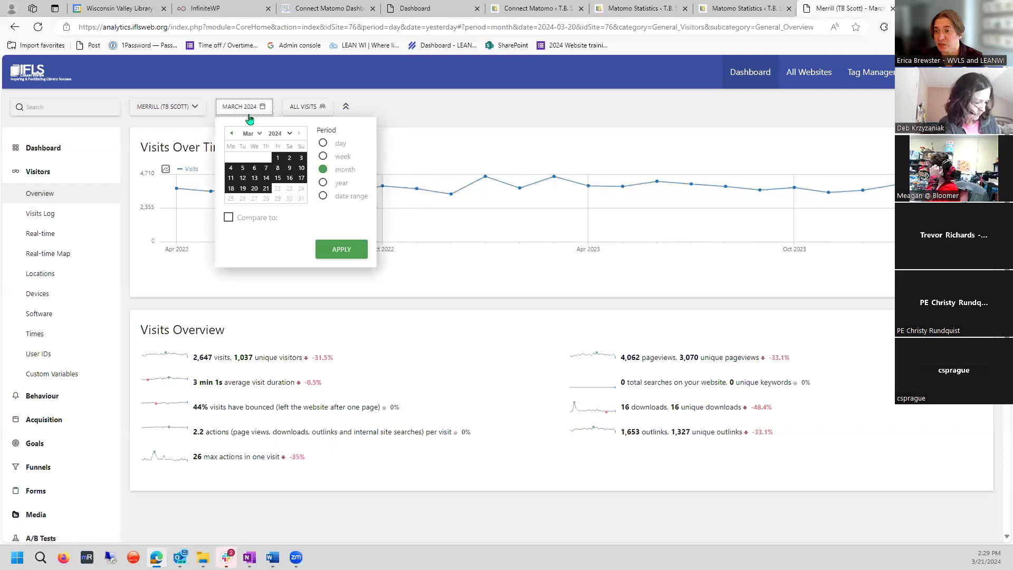
{"action": "left_click", "coordinate": [323, 196]}
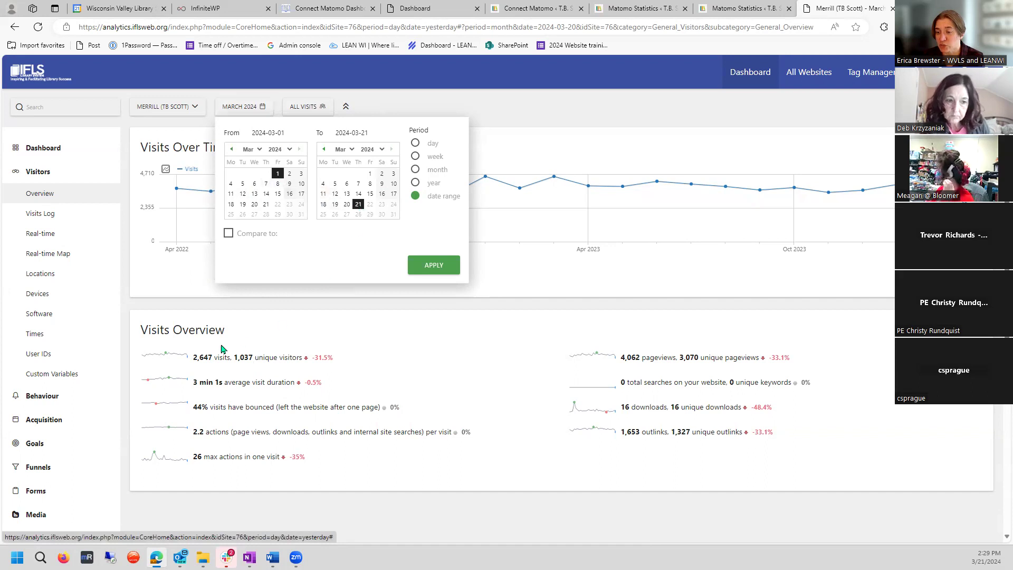
{"action": "scroll", "coordinate": [354, 370], "scroll_direction": "down", "scroll_amount": 4}
{"action": "scroll", "coordinate": [113, 271], "scroll_direction": "up", "scroll_amount": 4}
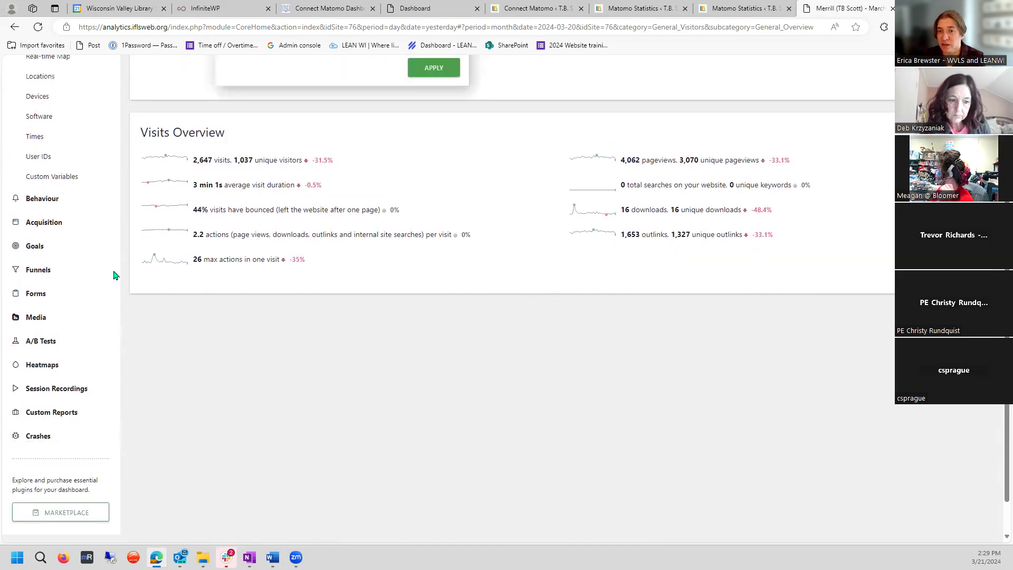
{"action": "left_click", "coordinate": [41, 213]}
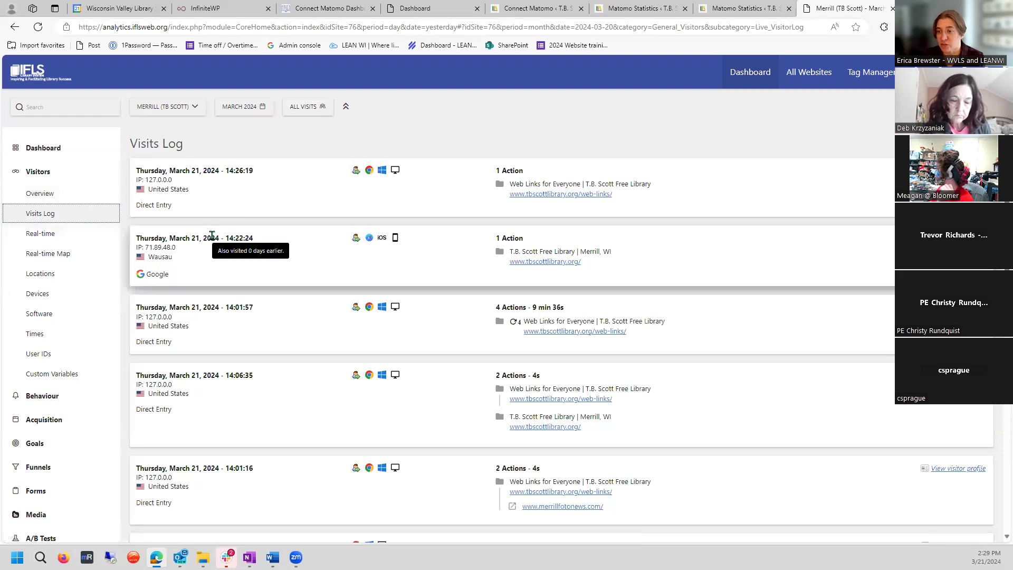
Step: Scroll through the March visits log, select the 14:01:16 visit's IP address, then show Real-time visits
{"action": "scroll", "coordinate": [211, 232], "scroll_direction": "down", "scroll_amount": 2}
{"action": "scroll", "coordinate": [213, 239], "scroll_direction": "down", "scroll_amount": 2}
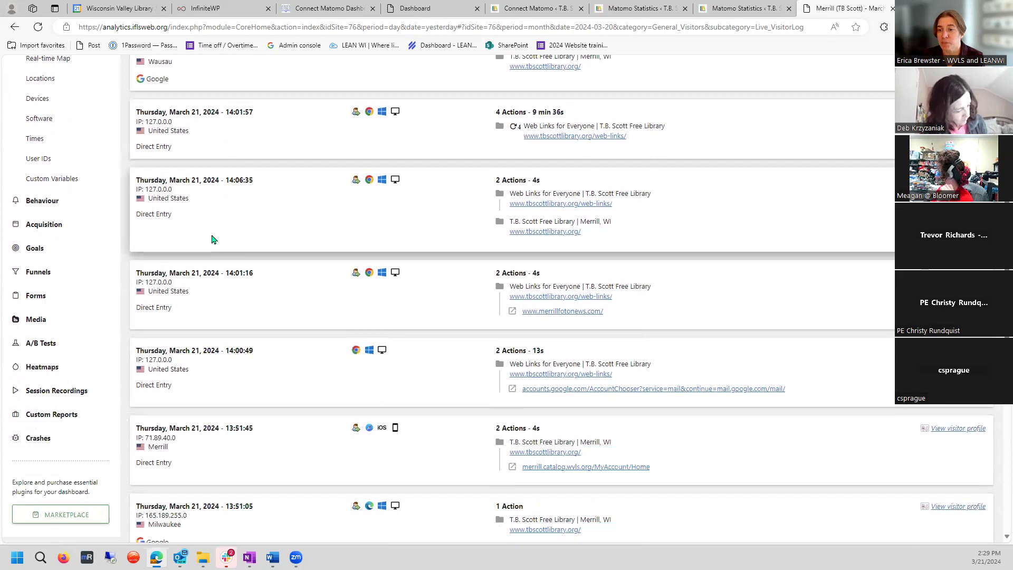
{"action": "scroll", "coordinate": [211, 237], "scroll_direction": "down", "scroll_amount": 2}
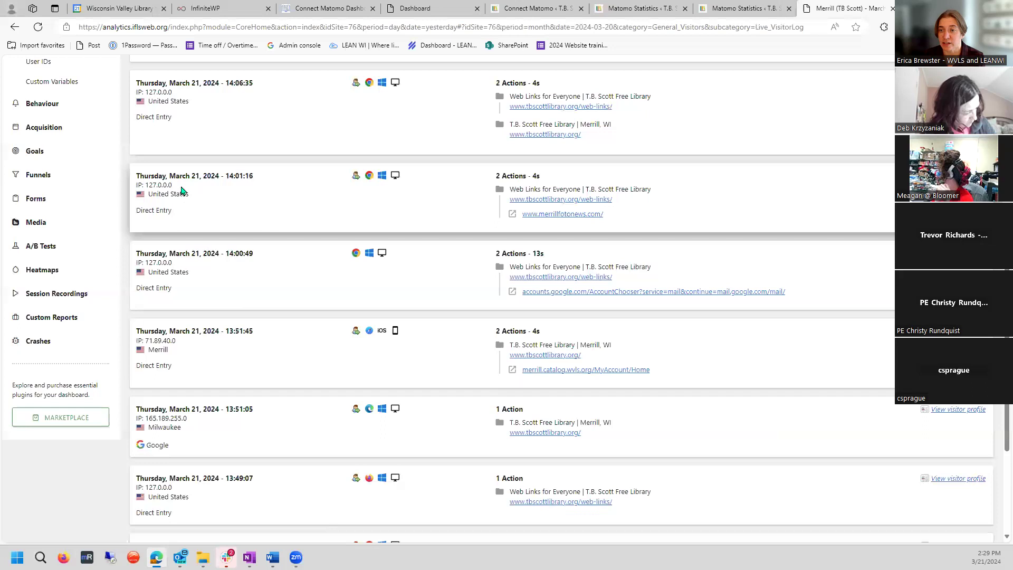
{"action": "double_click", "coordinate": [157, 184]}
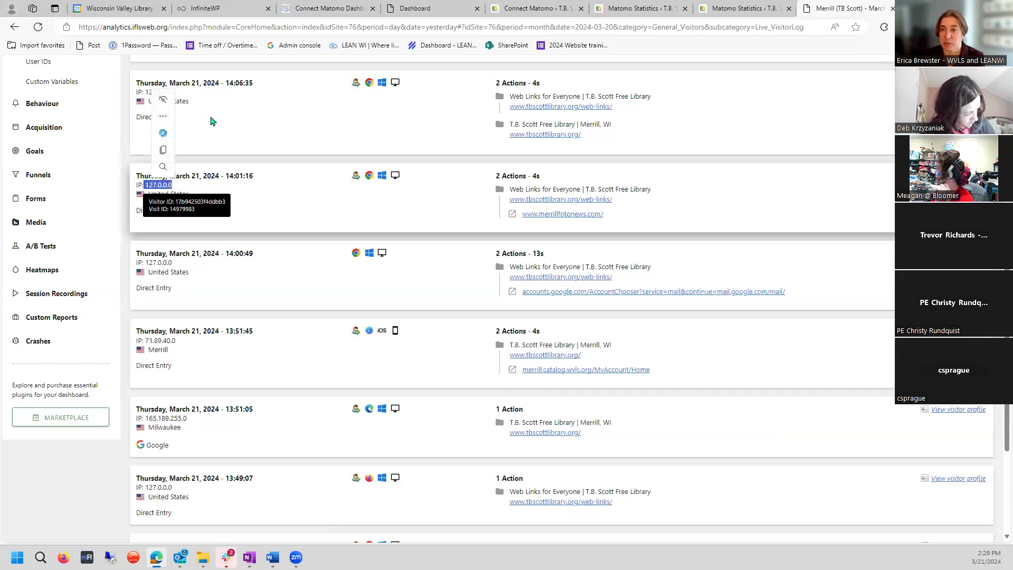
{"action": "scroll", "coordinate": [230, 300], "scroll_direction": "up", "scroll_amount": 5}
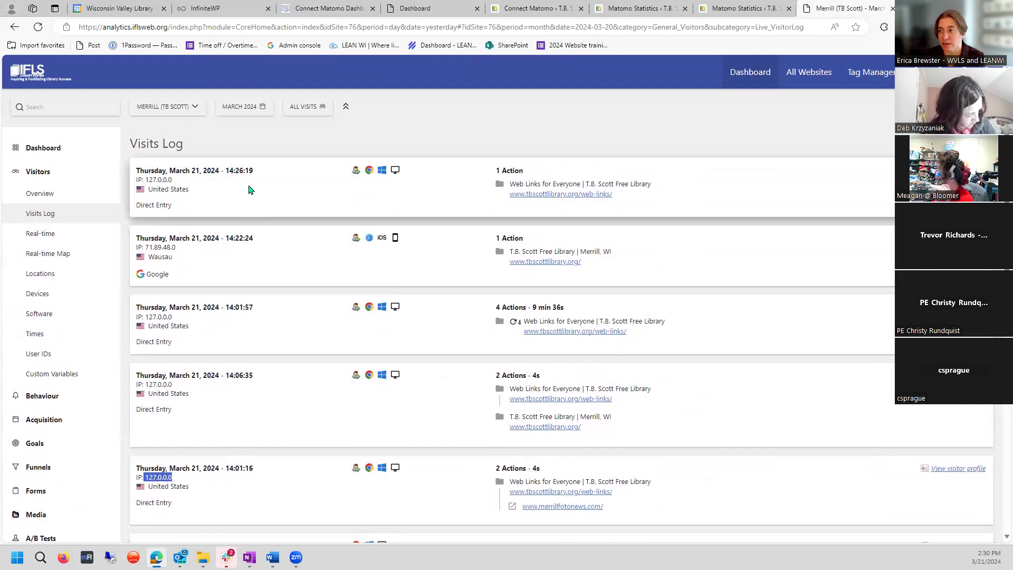
{"action": "scroll", "coordinate": [241, 317], "scroll_direction": "down", "scroll_amount": 9}
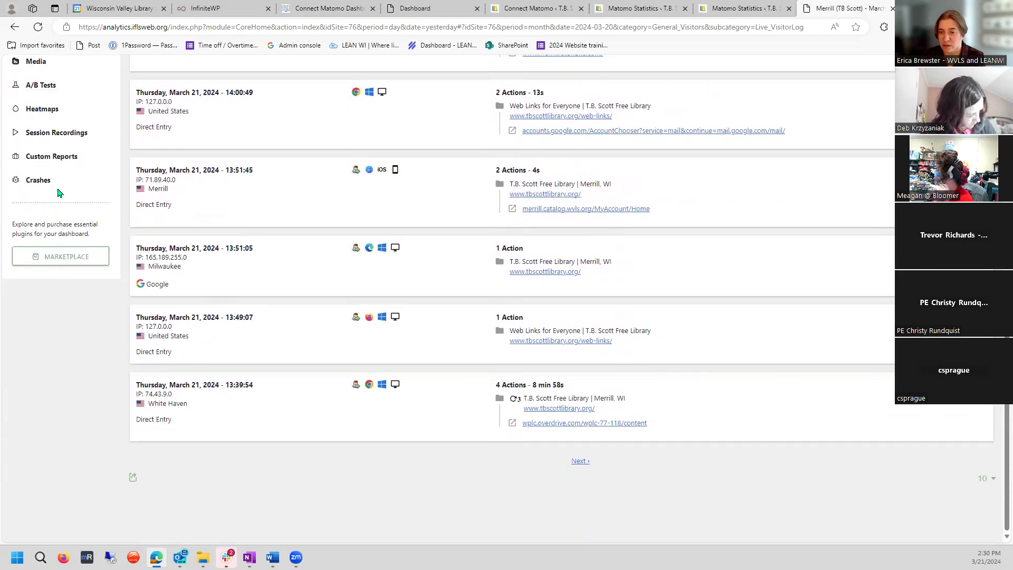
{"action": "scroll", "coordinate": [201, 186], "scroll_direction": "up", "scroll_amount": 4}
{"action": "scroll", "coordinate": [183, 227], "scroll_direction": "up", "scroll_amount": 4}
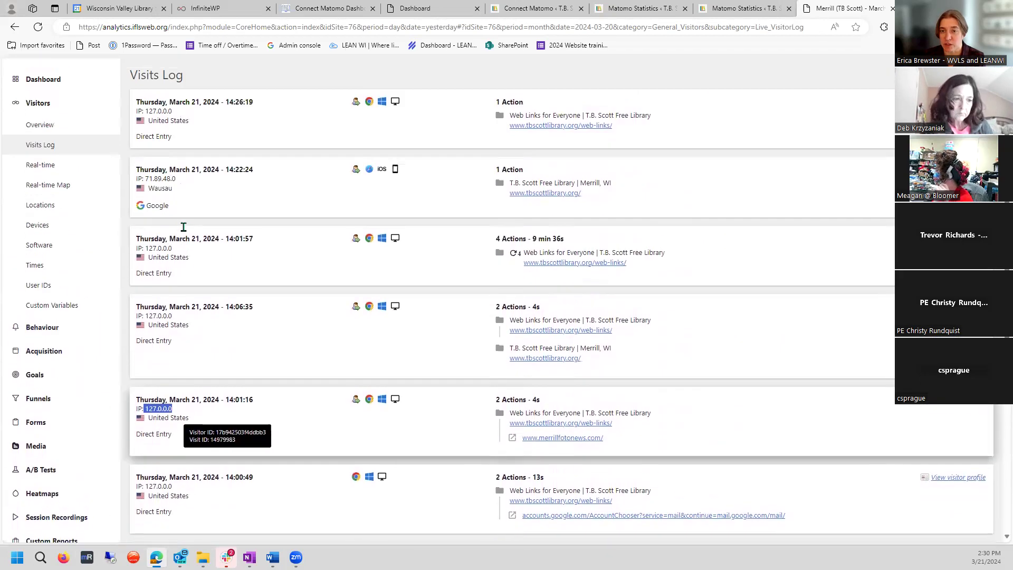
{"action": "left_click", "coordinate": [49, 165]}
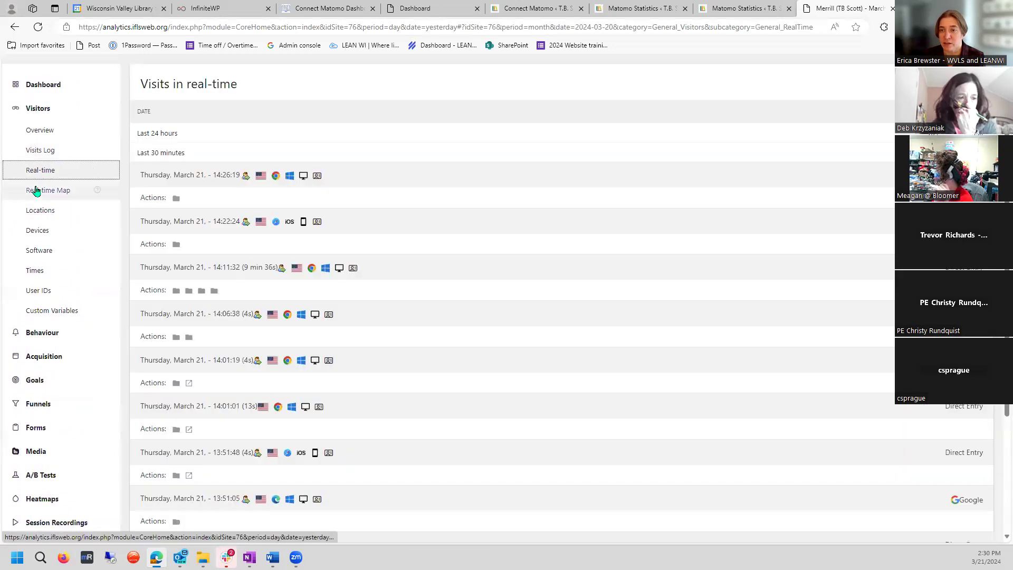
Step: Check the Real-time Map's Philippines visitor, then bring up the Locations report
{"action": "left_click", "coordinate": [36, 191]}
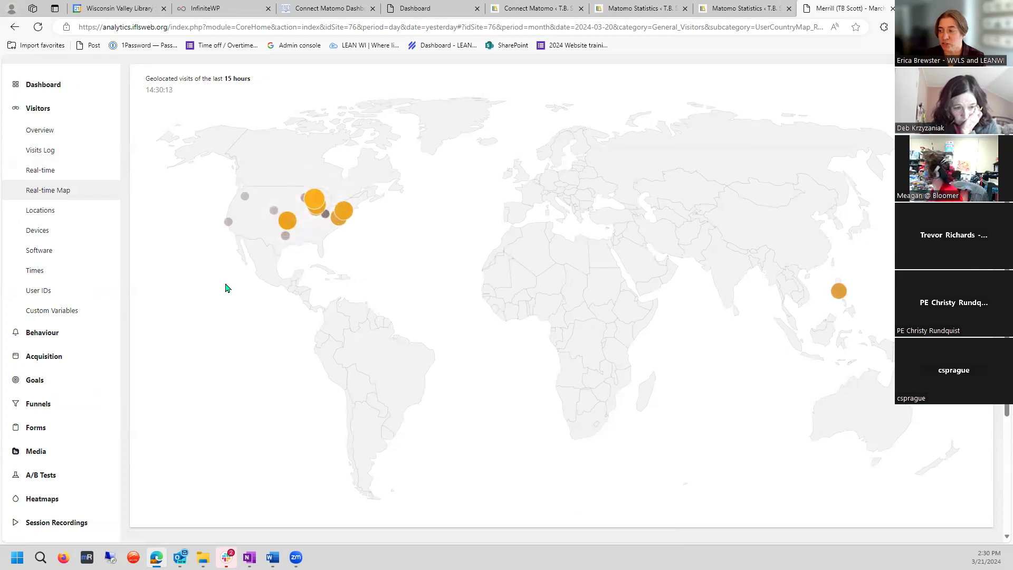
{"action": "mouse_move", "coordinate": [837, 294]}
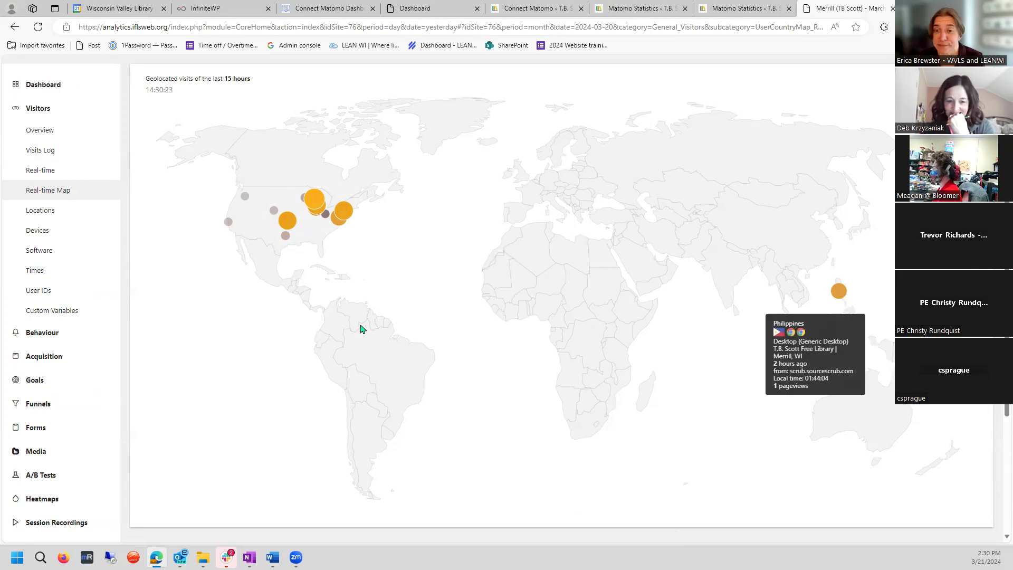
{"action": "left_click", "coordinate": [45, 217]}
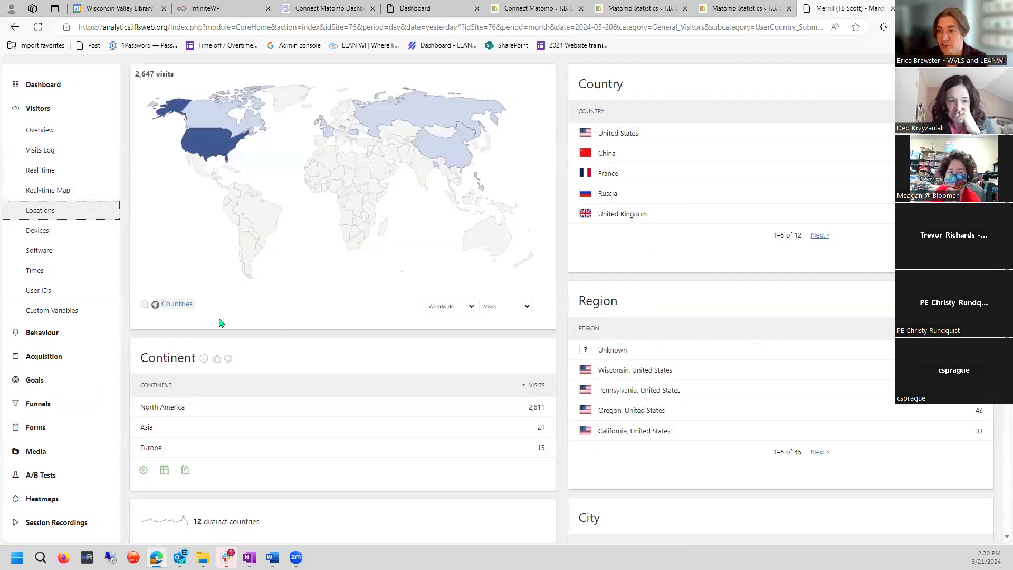
Step: Review the Devices and Software reports, then bring up the Times report of visits by hour
{"action": "left_click", "coordinate": [45, 236]}
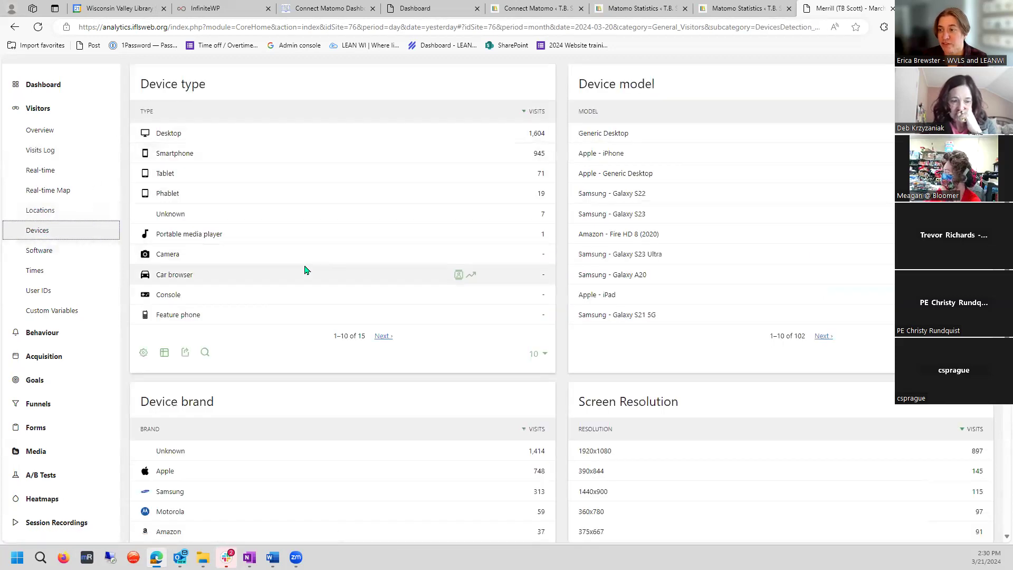
{"action": "scroll", "coordinate": [210, 125], "scroll_direction": "up", "scroll_amount": 3}
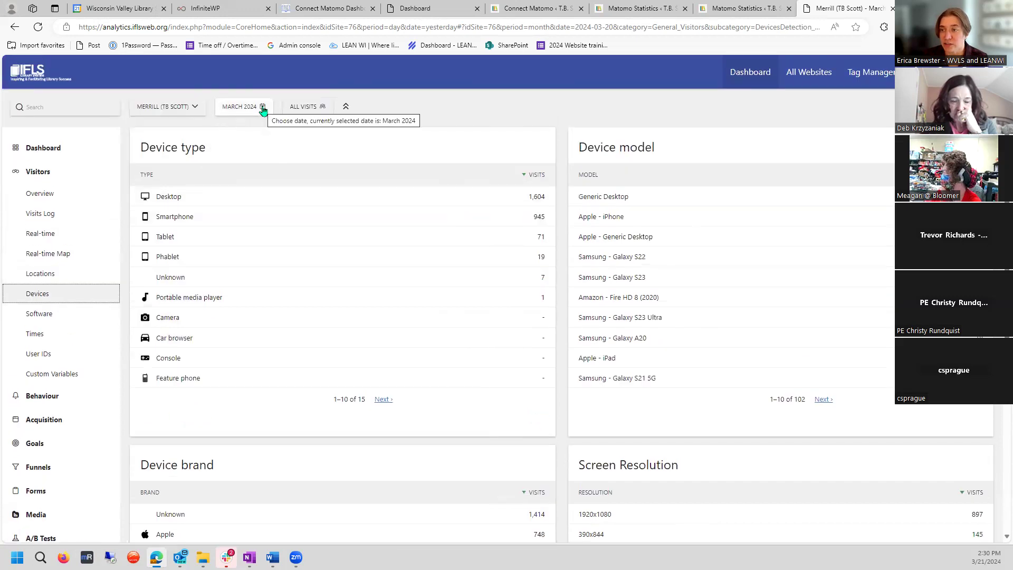
{"action": "scroll", "coordinate": [38, 220], "scroll_direction": "down", "scroll_amount": 2}
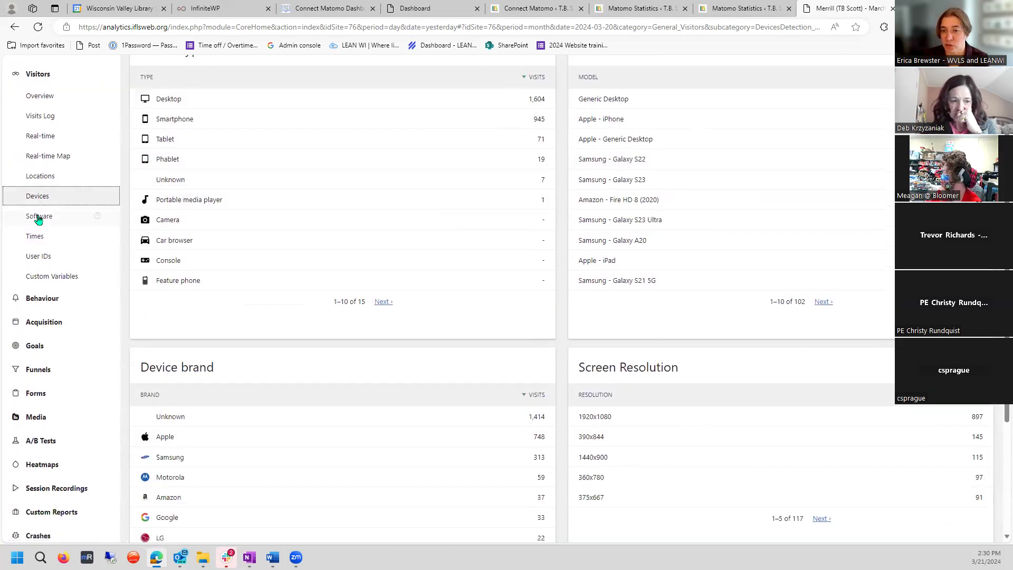
{"action": "left_click", "coordinate": [38, 221]}
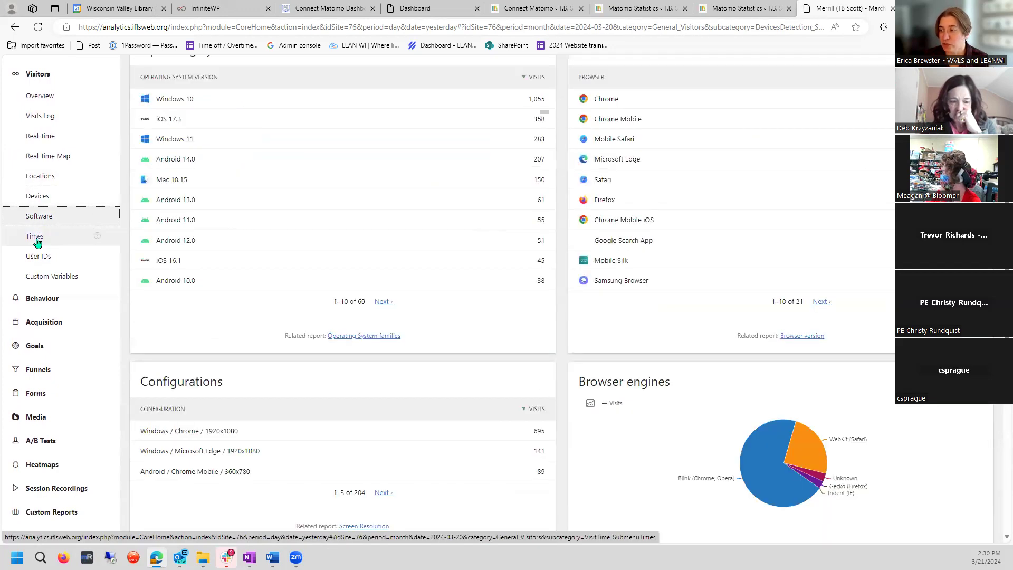
{"action": "left_click", "coordinate": [35, 238]}
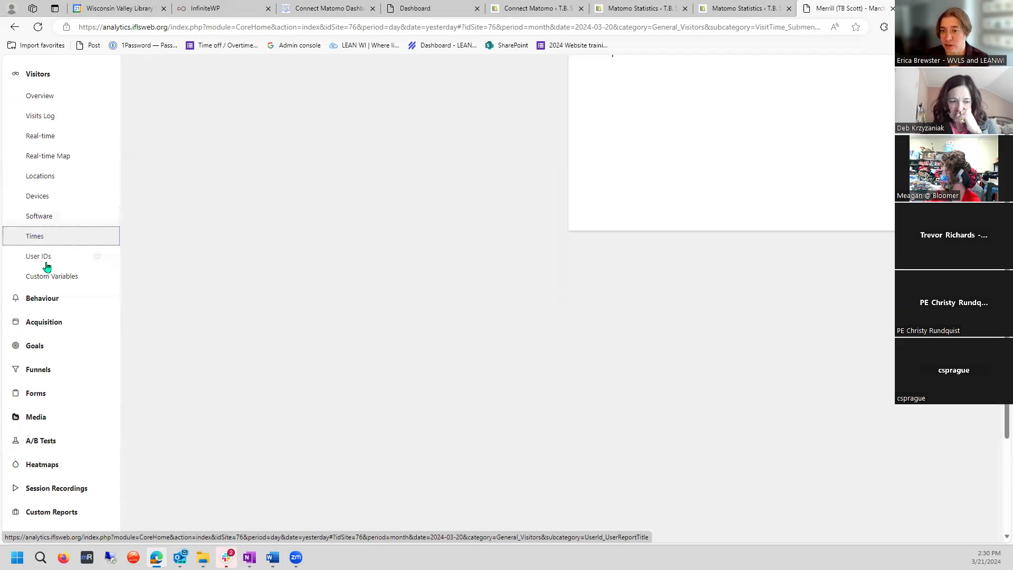
{"action": "scroll", "coordinate": [232, 302], "scroll_direction": "up", "scroll_amount": 2}
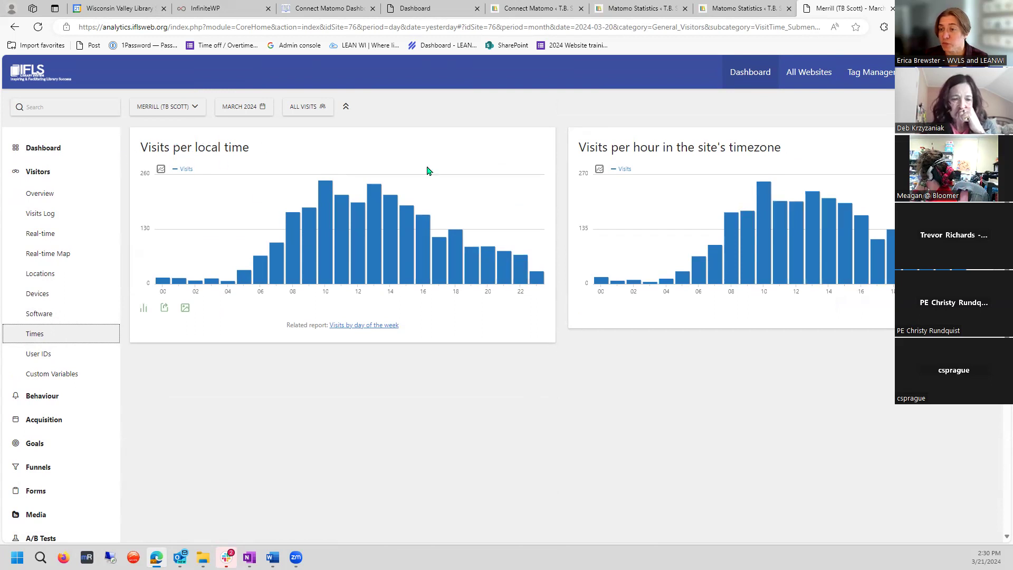
Step: Preview the visits-per-local-time and visits-per-hour charts as exported images
{"action": "left_click", "coordinate": [186, 309]}
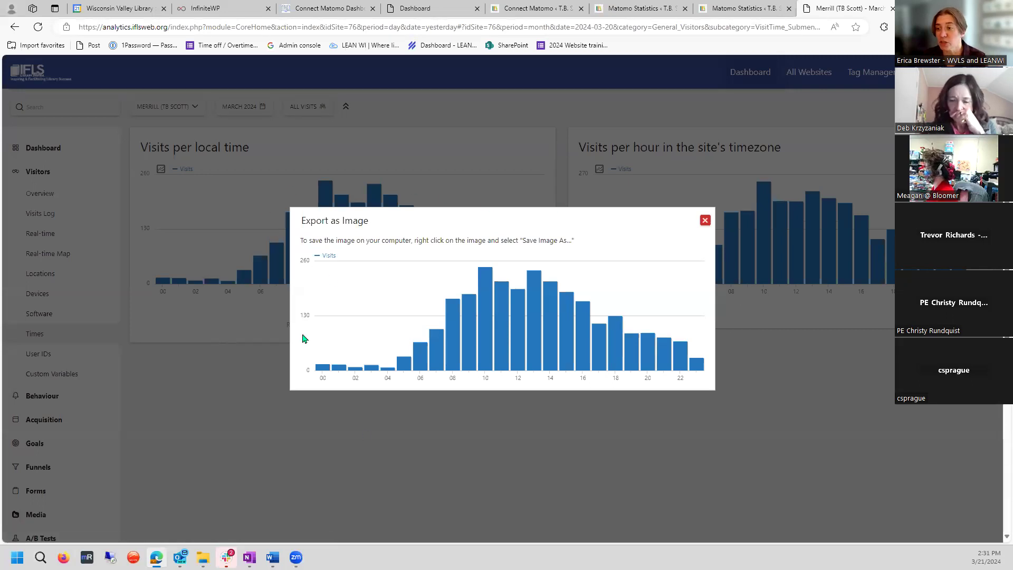
{"action": "left_click", "coordinate": [706, 221]}
{"action": "left_click", "coordinate": [625, 308]}
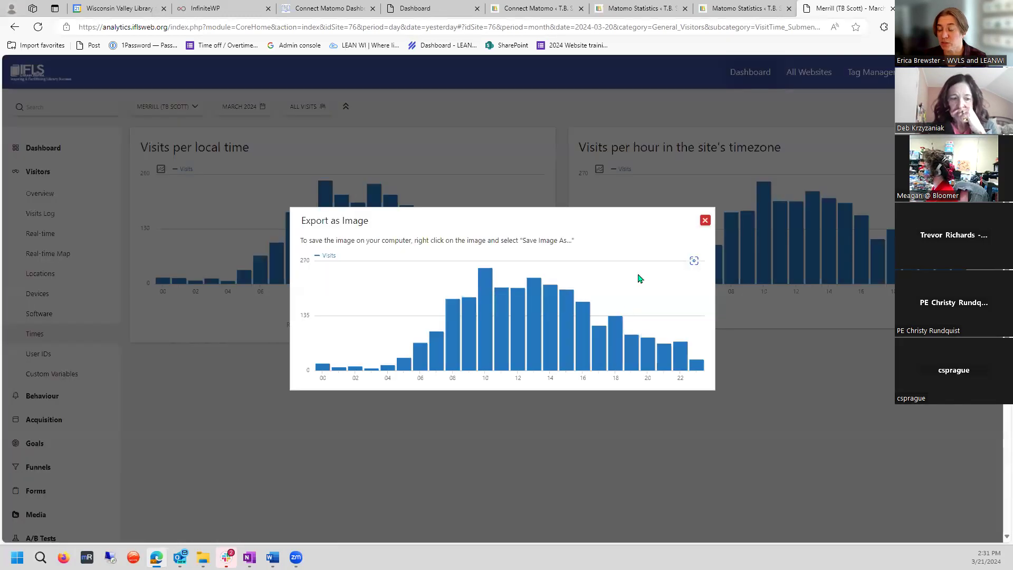
{"action": "left_click", "coordinate": [706, 221]}
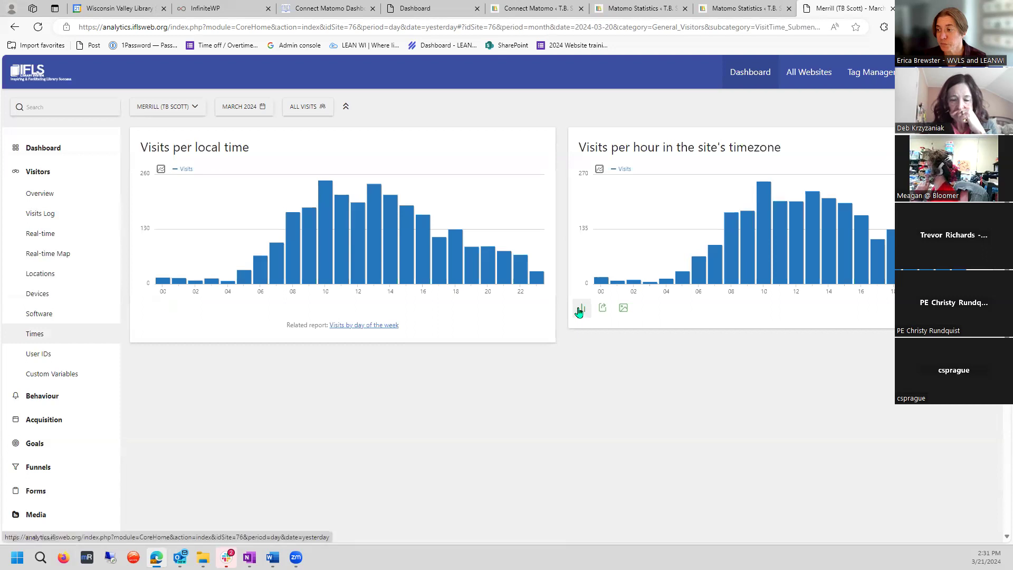
Step: Display visits per hour in site timezone as a pie chart, then go to the IFLS pageviews dashboard
{"action": "left_click", "coordinate": [579, 311]}
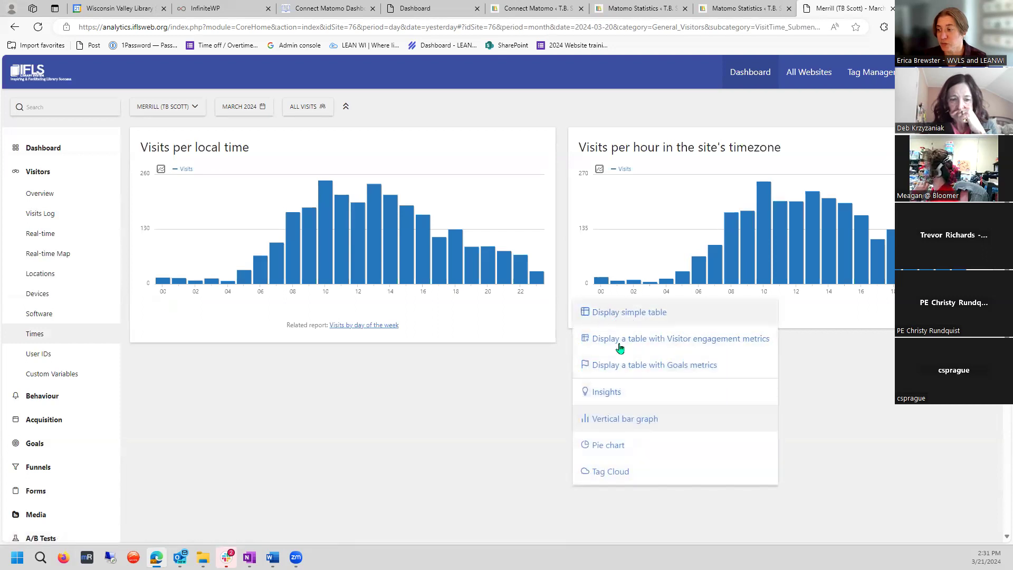
{"action": "left_click", "coordinate": [627, 452]}
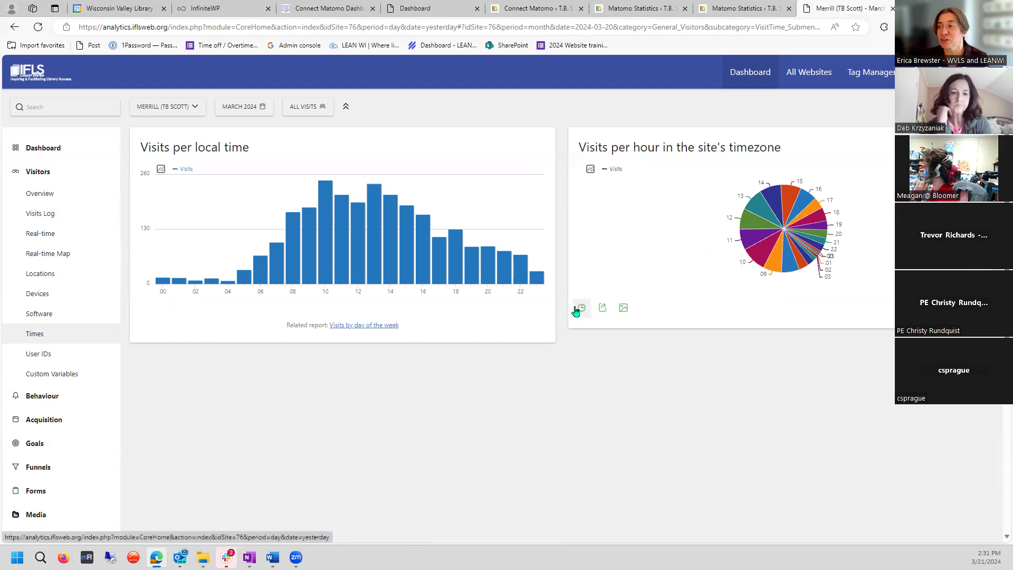
{"action": "left_click", "coordinate": [386, 4]}
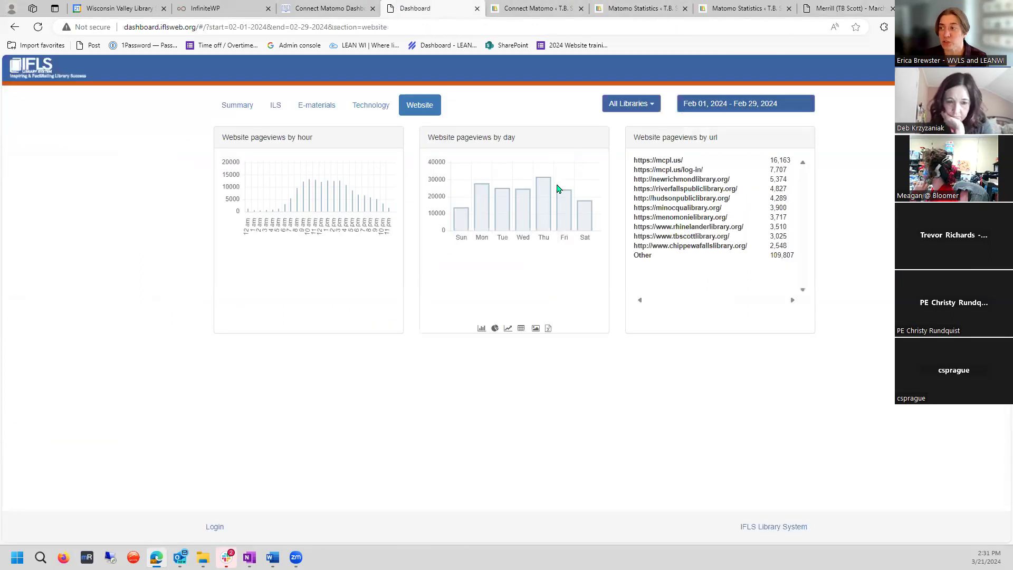
Step: Toggle February 2024 pageviews by day between pie and bar, ending on the pie chart
{"action": "left_click", "coordinate": [495, 329]}
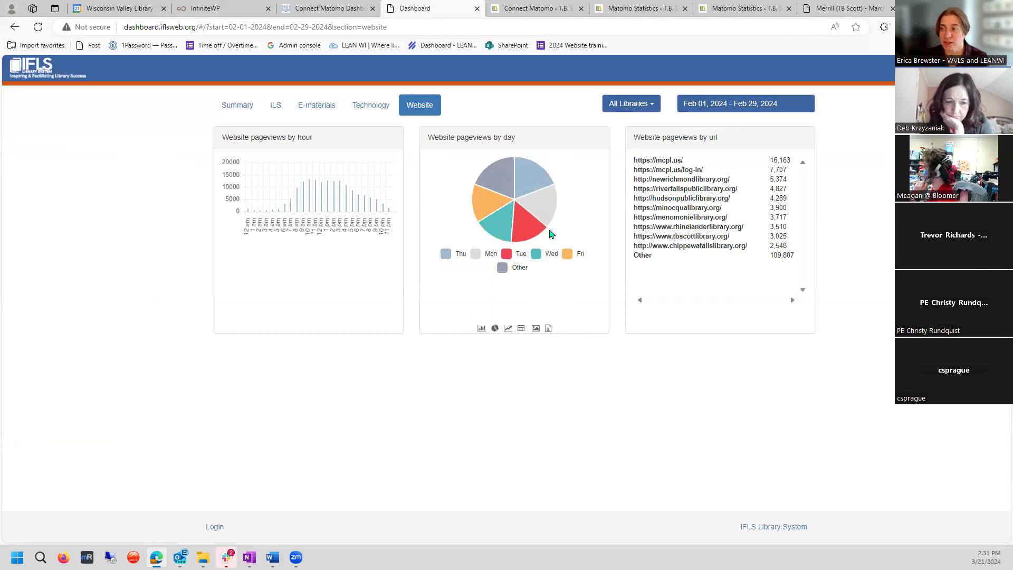
{"action": "left_click", "coordinate": [481, 328]}
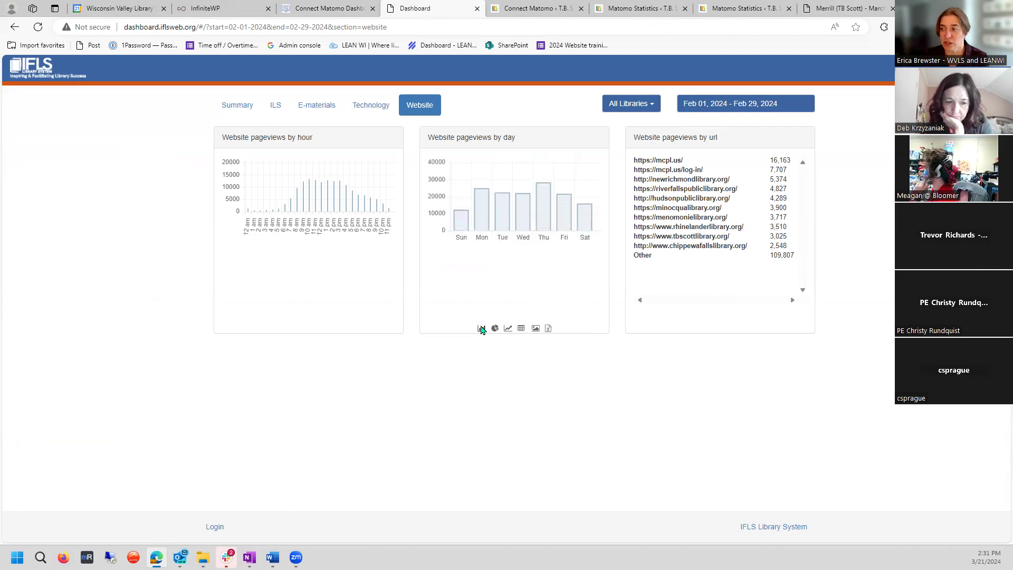
{"action": "left_click", "coordinate": [495, 328]}
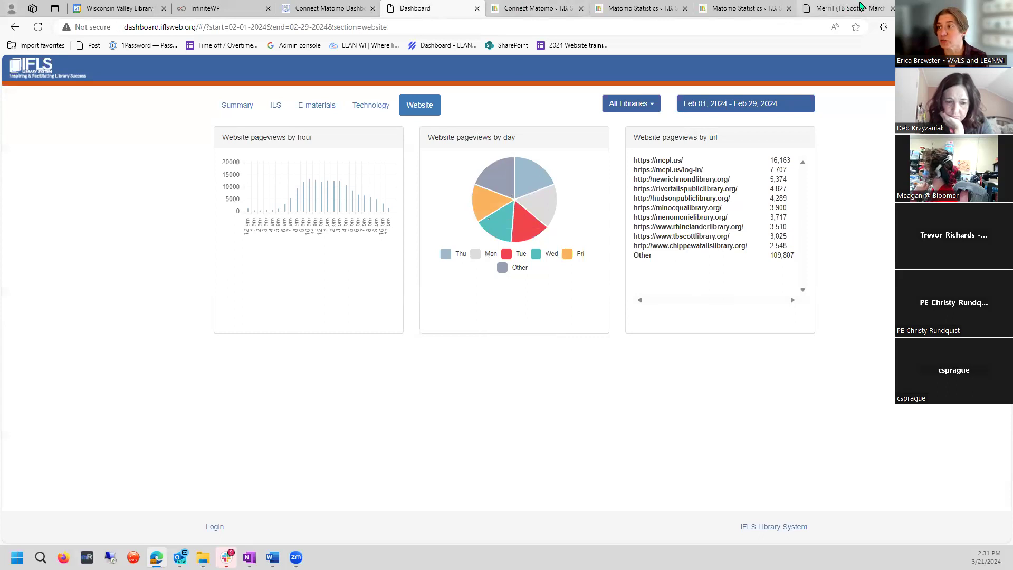
Step: Back on Merrill (TB Scott), view the empty Custom Variables report, then the March 2024 Visits Overview
{"action": "left_click", "coordinate": [860, 7]}
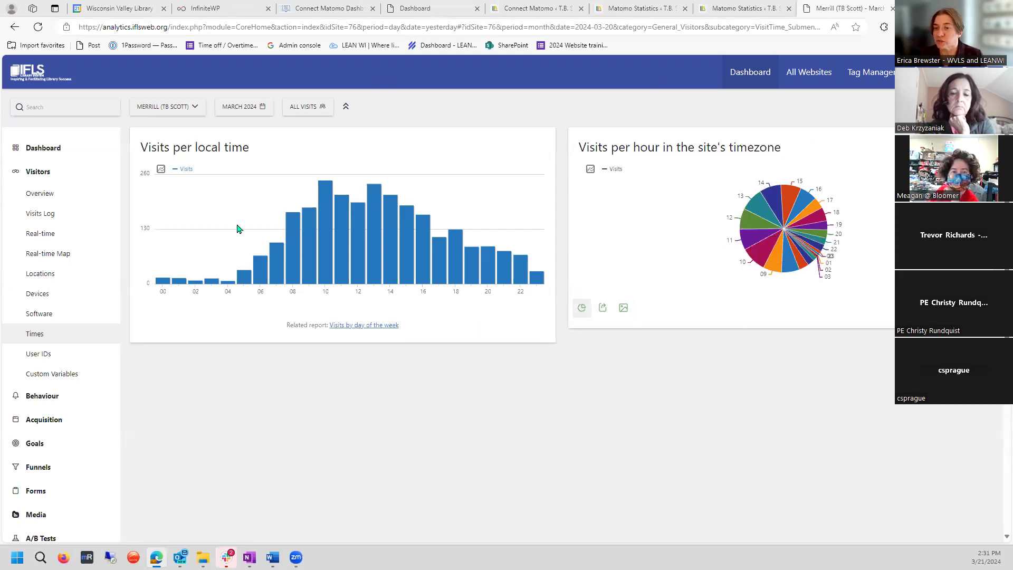
{"action": "left_click", "coordinate": [45, 380]}
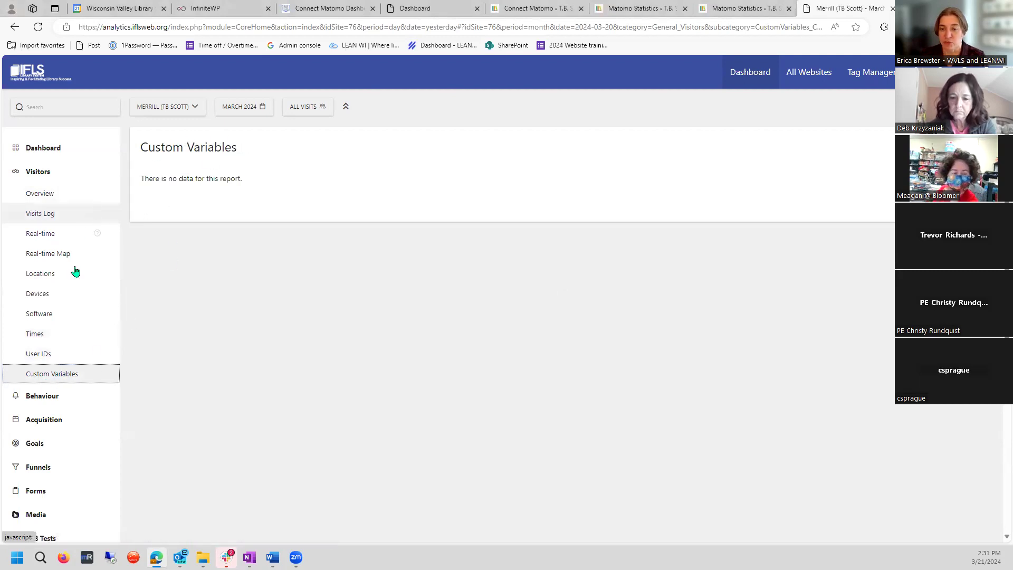
{"action": "left_click", "coordinate": [52, 195]}
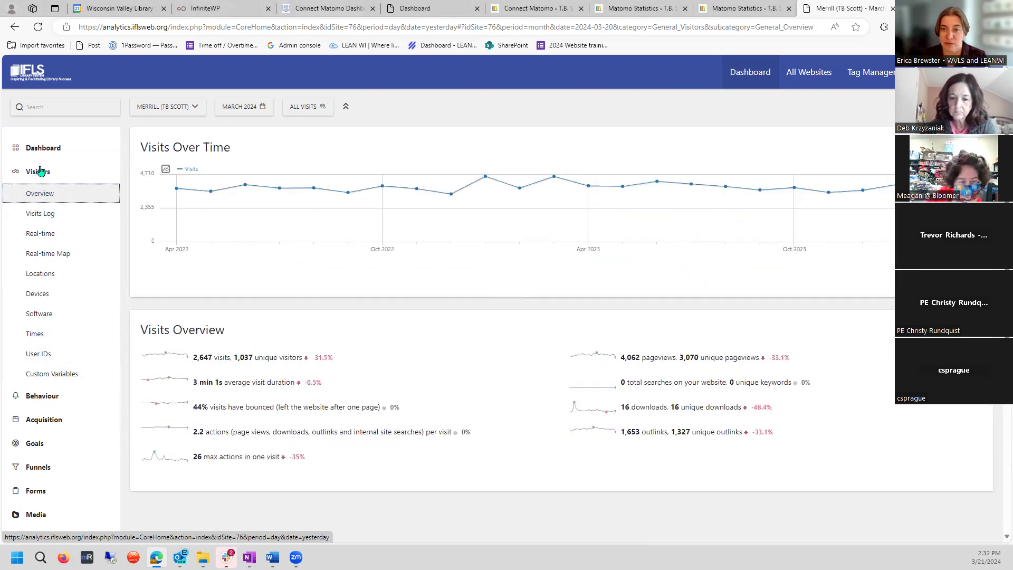
Step: Show Merrill's March 2024 Behaviour Pages report, led by /index with 2,105 pageviews
{"action": "left_click", "coordinate": [39, 171]}
{"action": "left_click", "coordinate": [31, 198]}
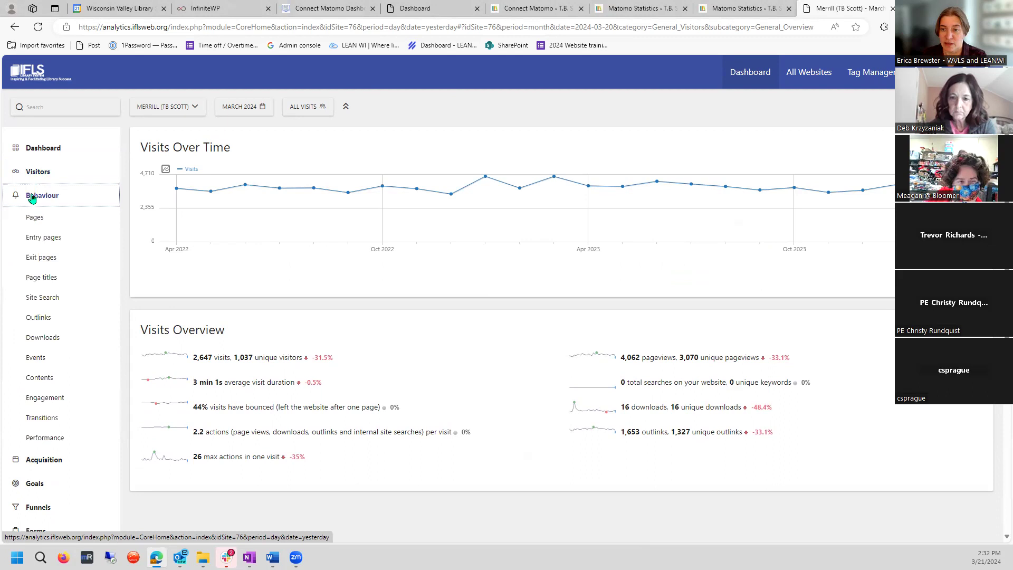
{"action": "left_click", "coordinate": [33, 217]}
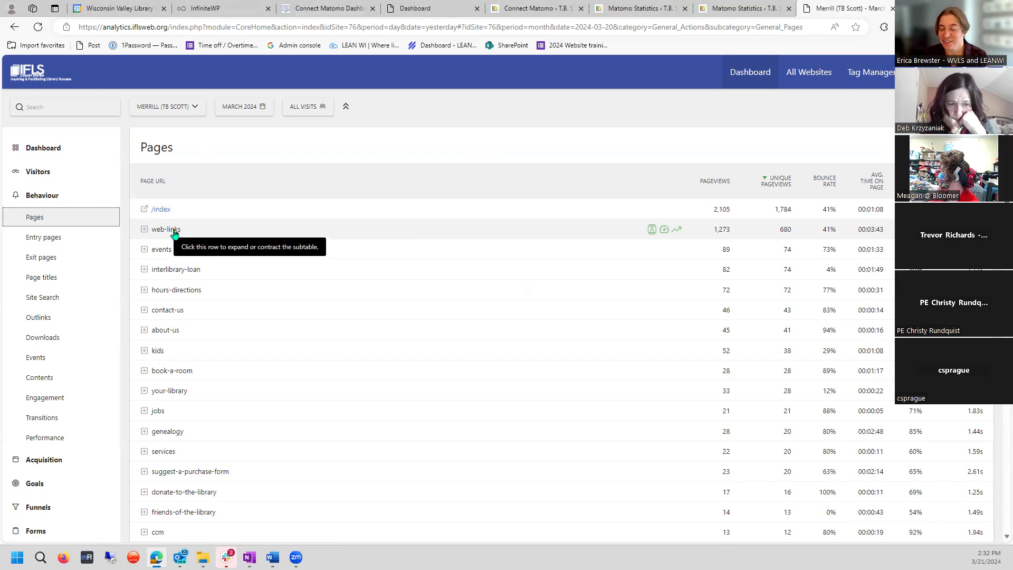
{"action": "left_click", "coordinate": [145, 231]}
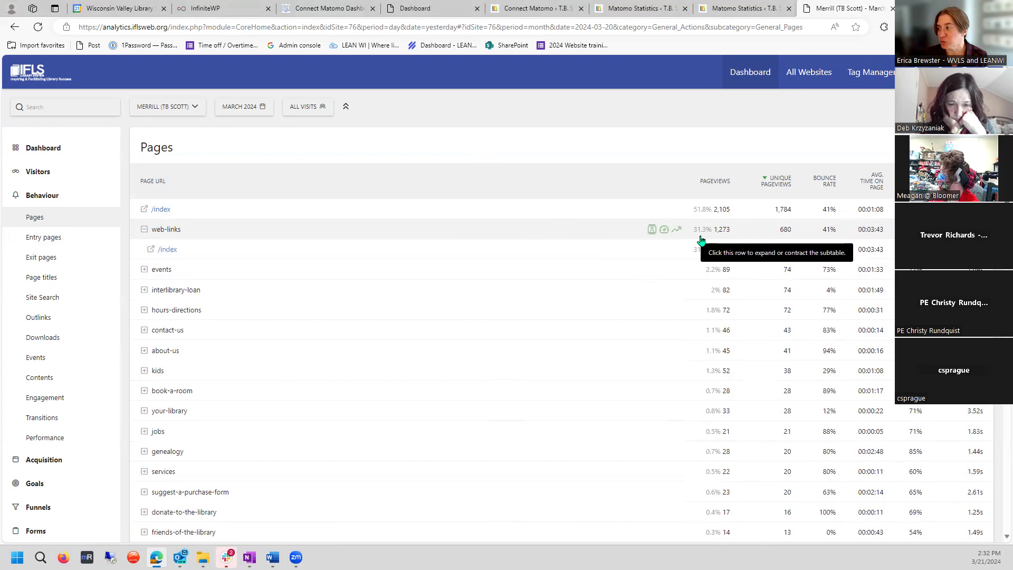
{"action": "left_click", "coordinate": [144, 230]}
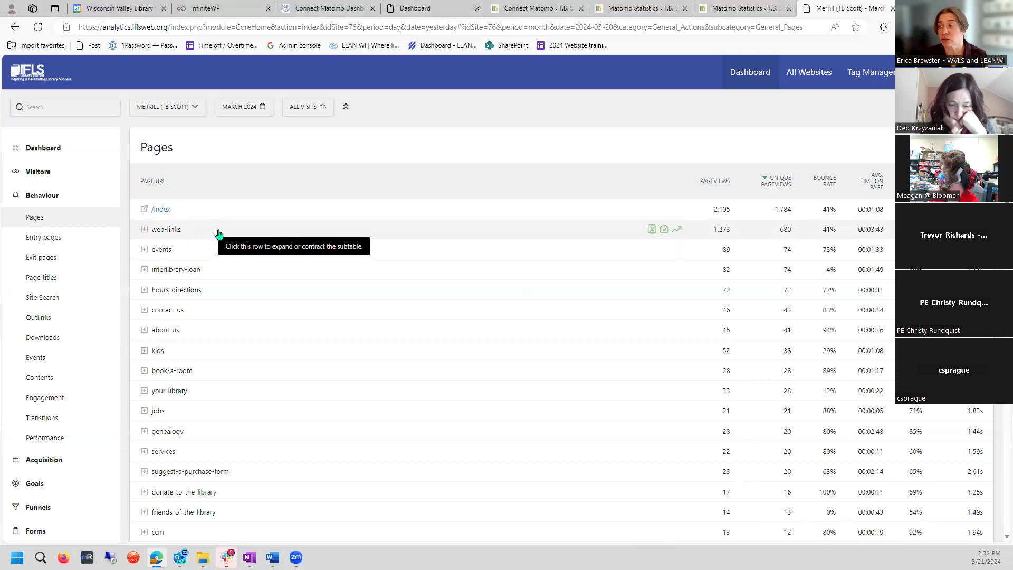
{"action": "left_click", "coordinate": [145, 252]}
{"action": "left_click", "coordinate": [146, 253]}
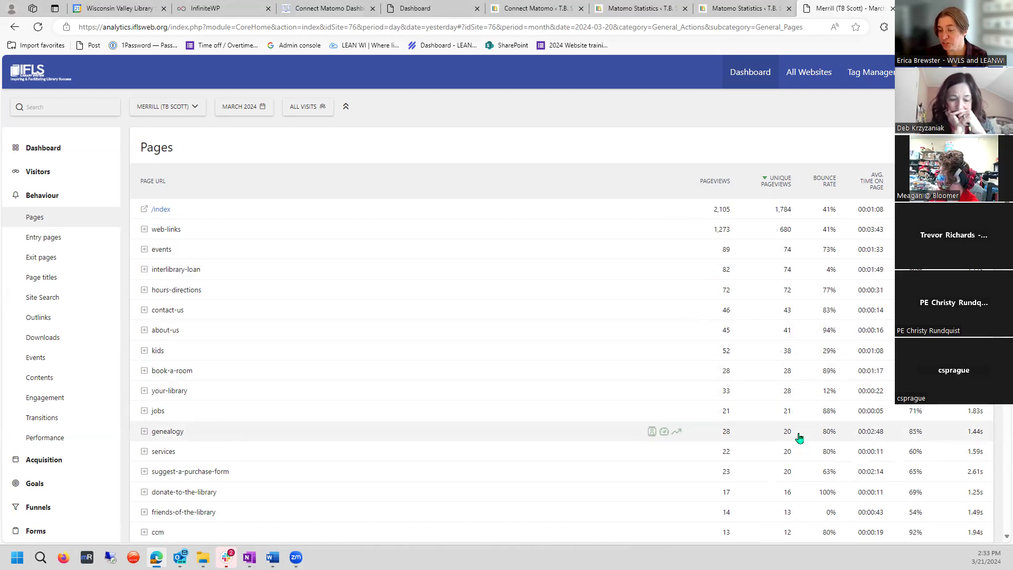
{"action": "scroll", "coordinate": [798, 437], "scroll_direction": "down", "scroll_amount": 2}
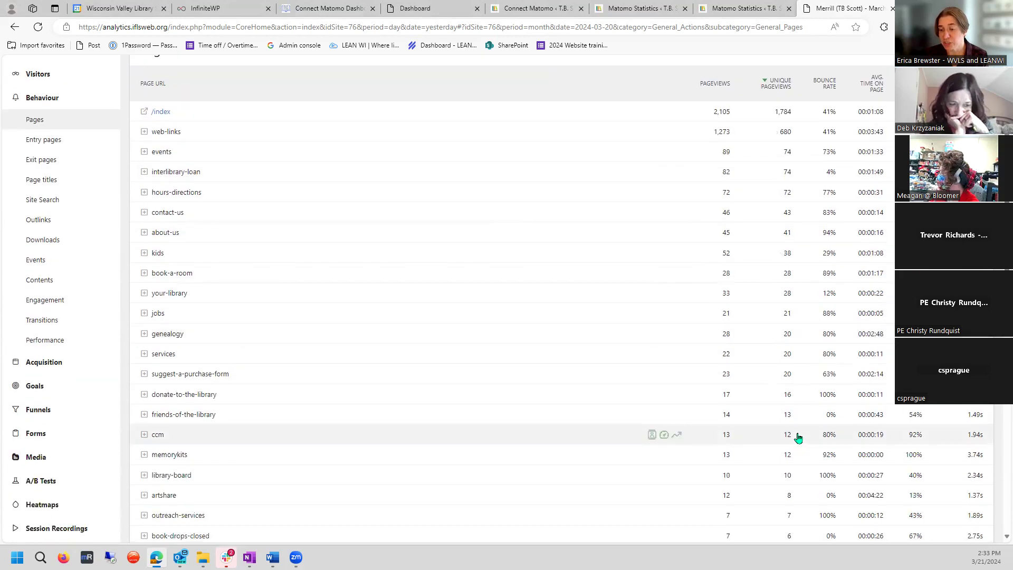
{"action": "scroll", "coordinate": [798, 437], "scroll_direction": "down", "scroll_amount": 2}
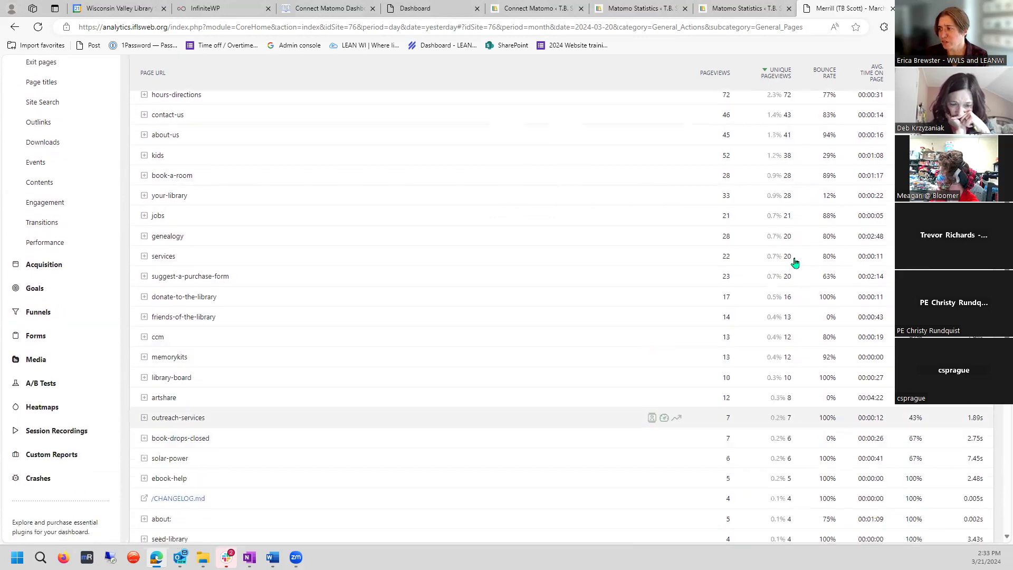
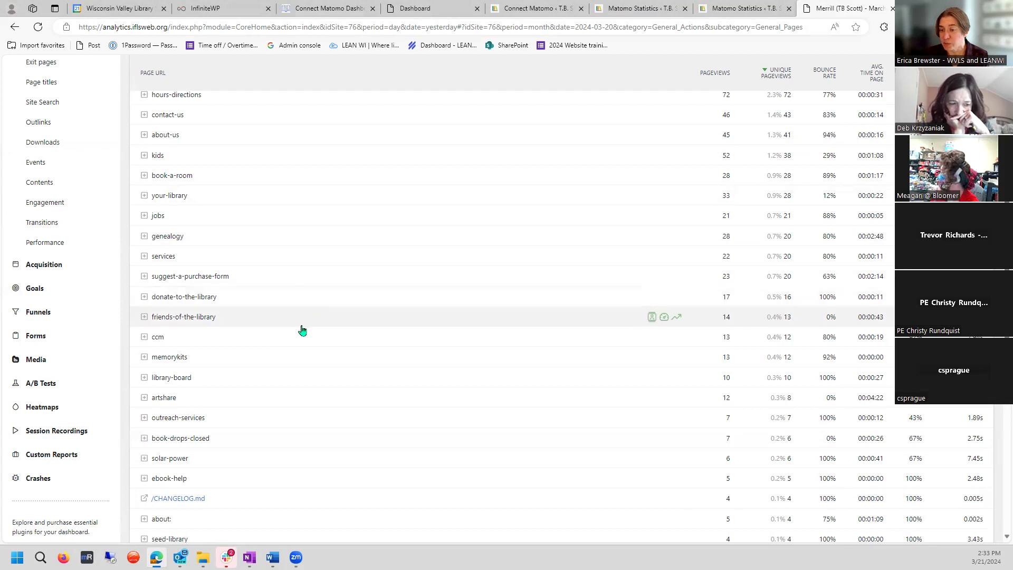
Step: Open the Entry pages report for March 2024, led by /index with 1,719 entrances
{"action": "scroll", "coordinate": [694, 426], "scroll_direction": "down", "scroll_amount": 8}
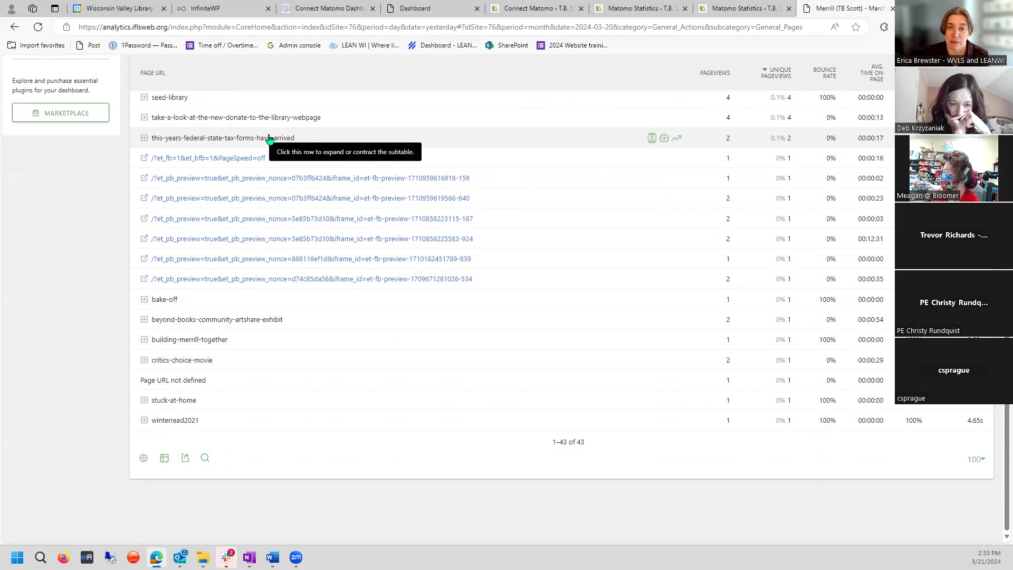
{"action": "scroll", "coordinate": [269, 140], "scroll_direction": "up", "scroll_amount": 5}
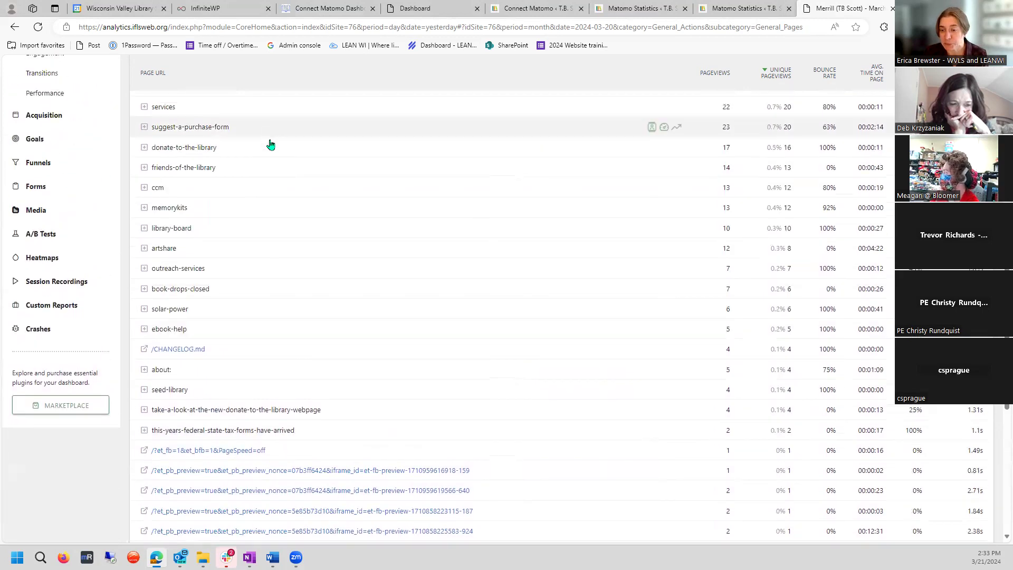
{"action": "scroll", "coordinate": [272, 145], "scroll_direction": "up", "scroll_amount": 5}
{"action": "left_click", "coordinate": [50, 237]}
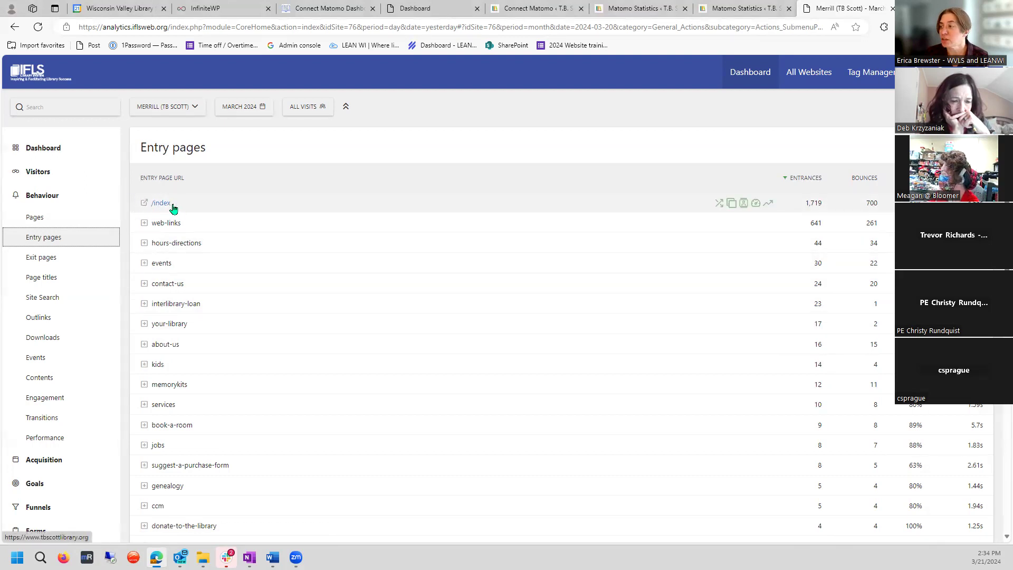
{"action": "mouse_move", "coordinate": [824, 207]}
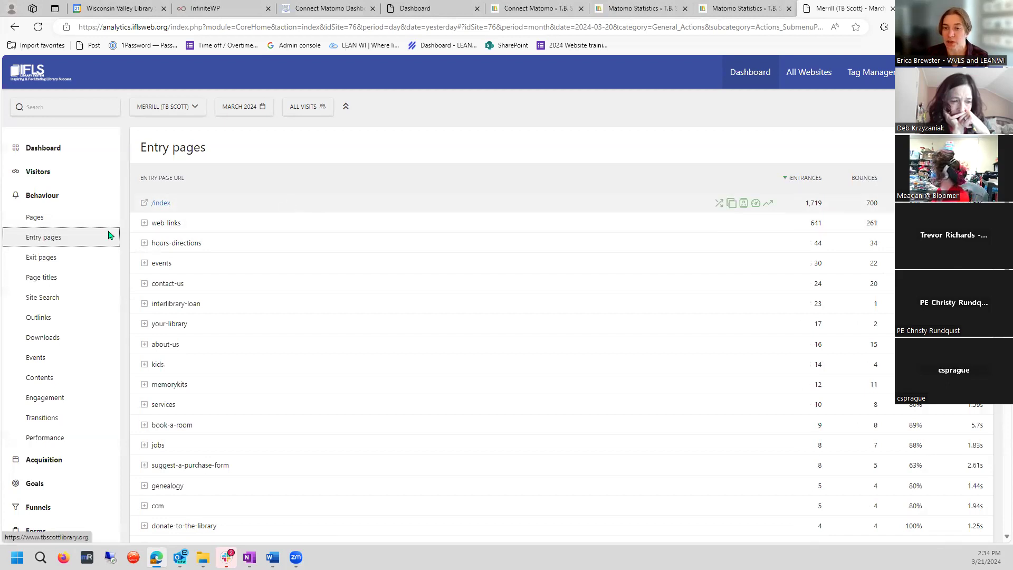
Step: Compare the Exit pages and Entry pages reports, ending on Page titles
{"action": "left_click", "coordinate": [50, 264]}
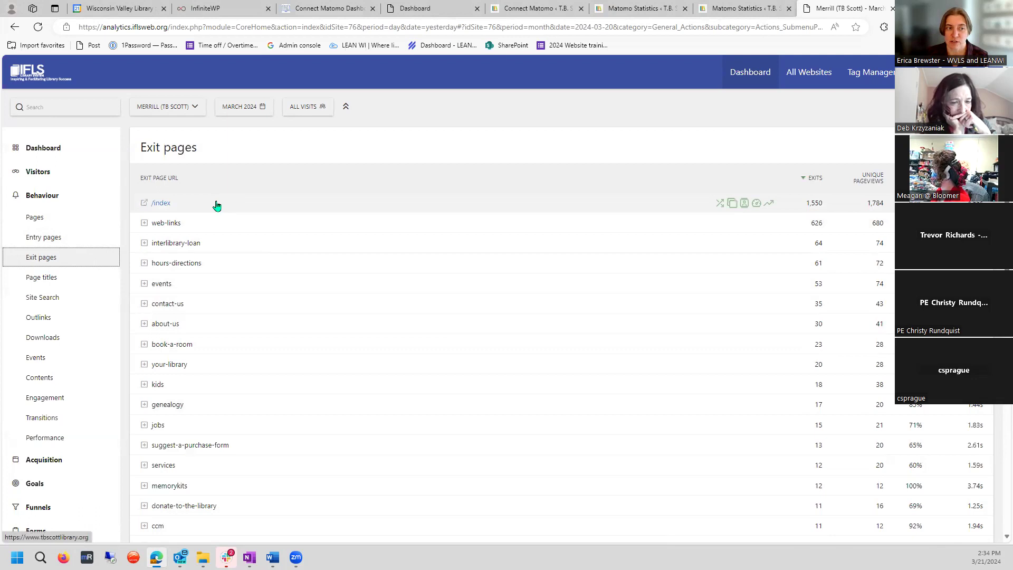
{"action": "left_click", "coordinate": [58, 277]}
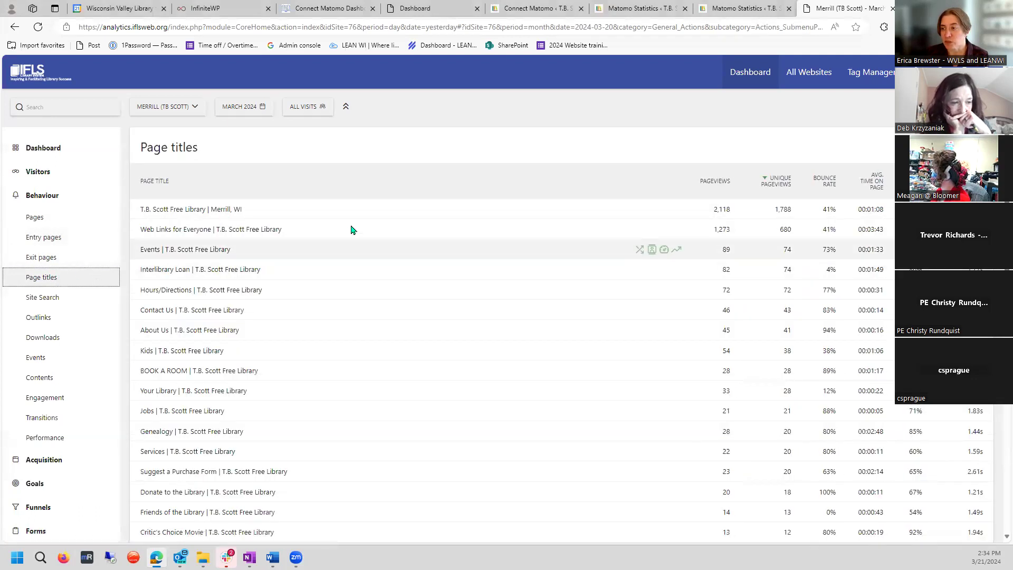
{"action": "left_click", "coordinate": [62, 238]}
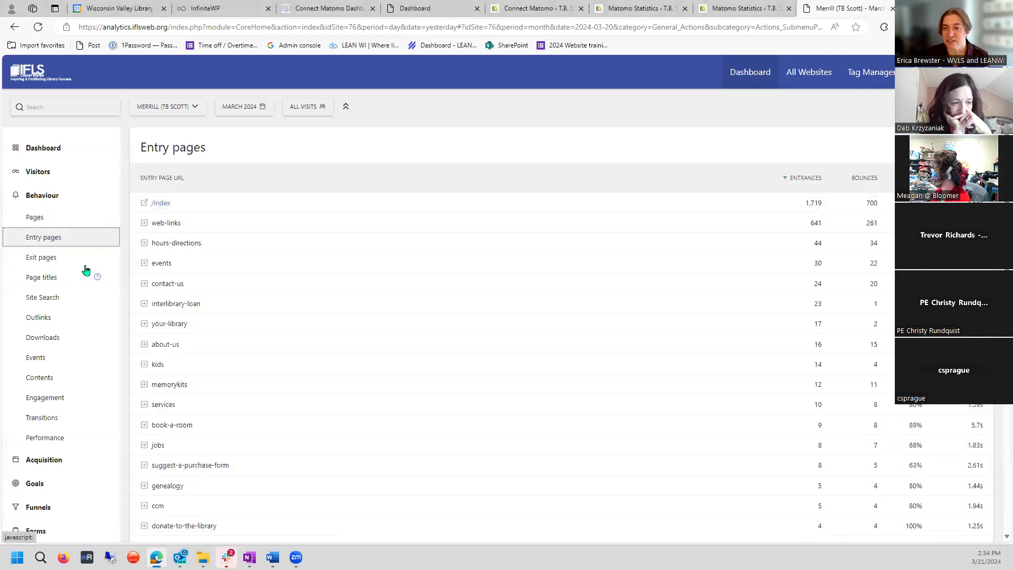
{"action": "left_click", "coordinate": [64, 279]}
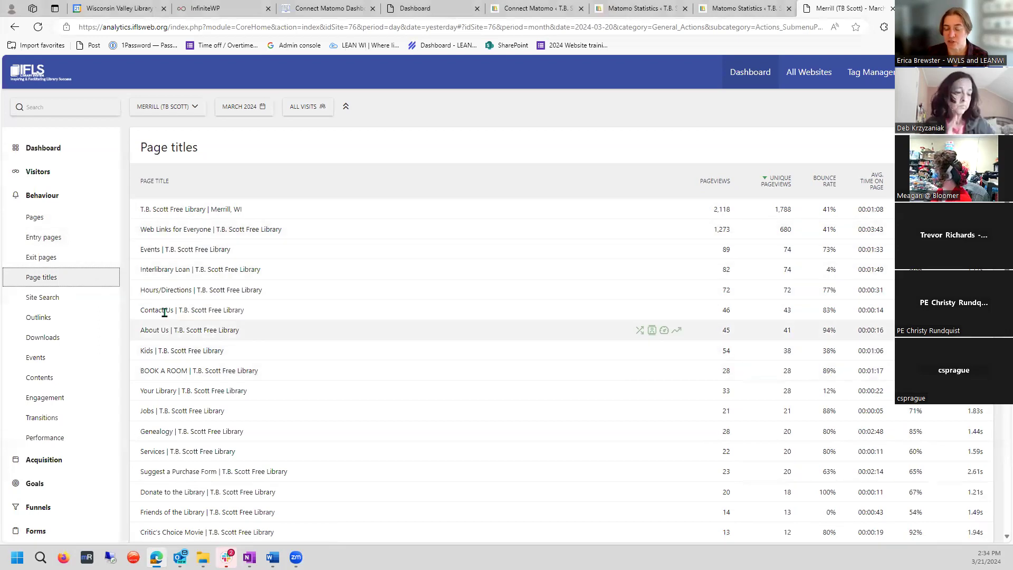
Step: Go from Site Search to Outlinks, expanding and collapsing the merrill.catalog.wvls.org row
{"action": "left_click", "coordinate": [69, 300]}
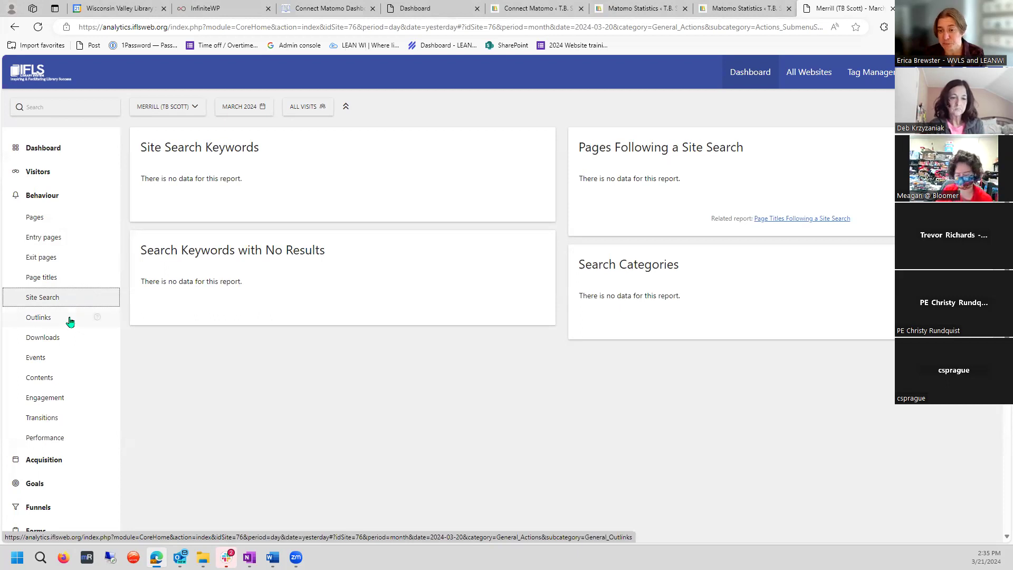
{"action": "left_click", "coordinate": [60, 322]}
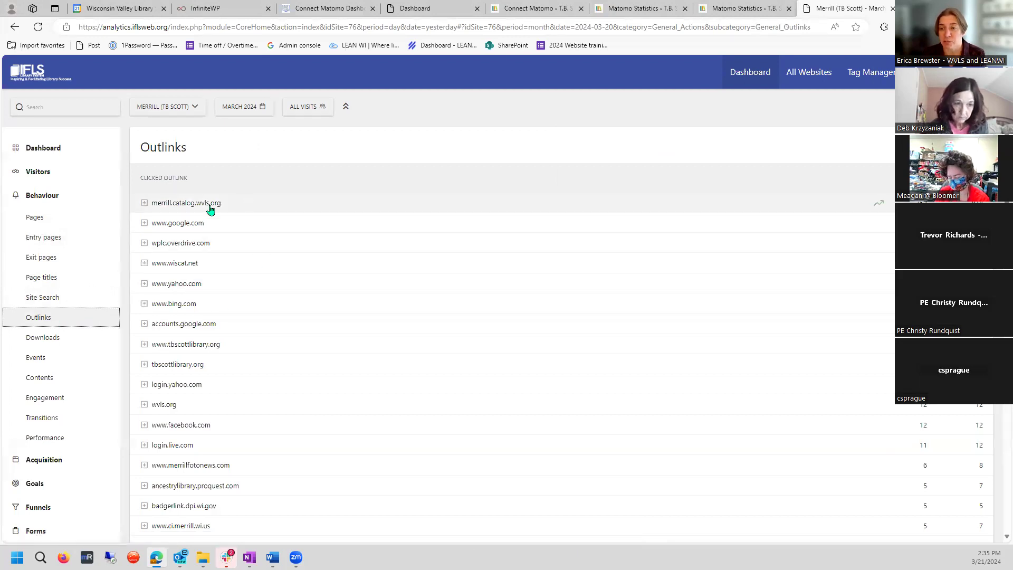
{"action": "left_click", "coordinate": [142, 205]}
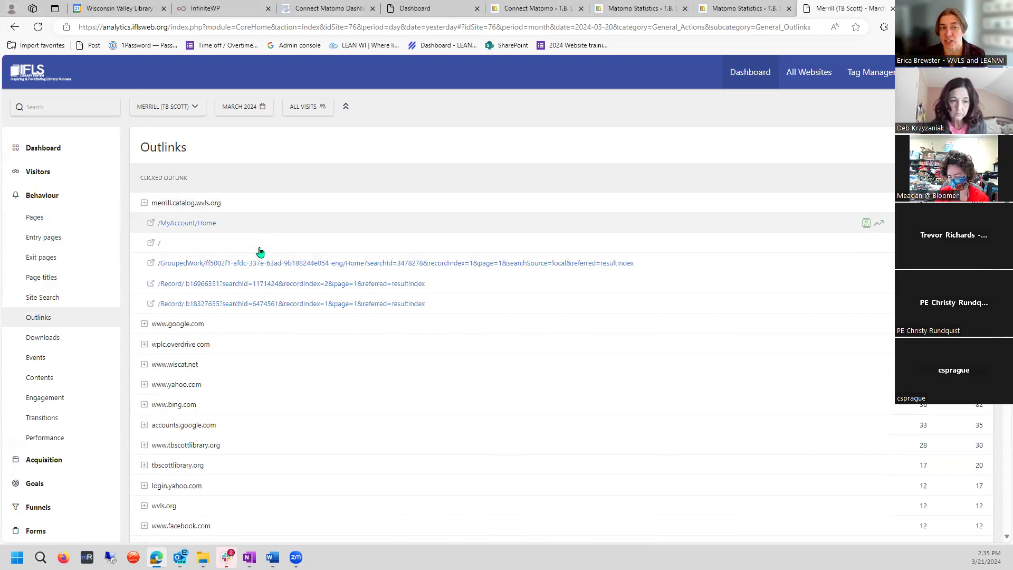
{"action": "left_click", "coordinate": [145, 205]}
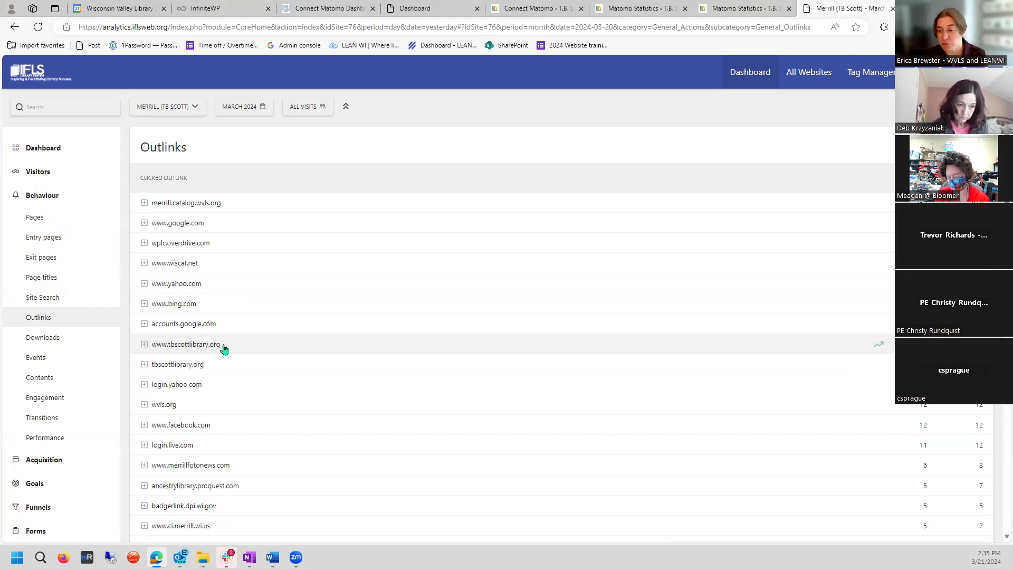
{"action": "left_click", "coordinate": [58, 342]}
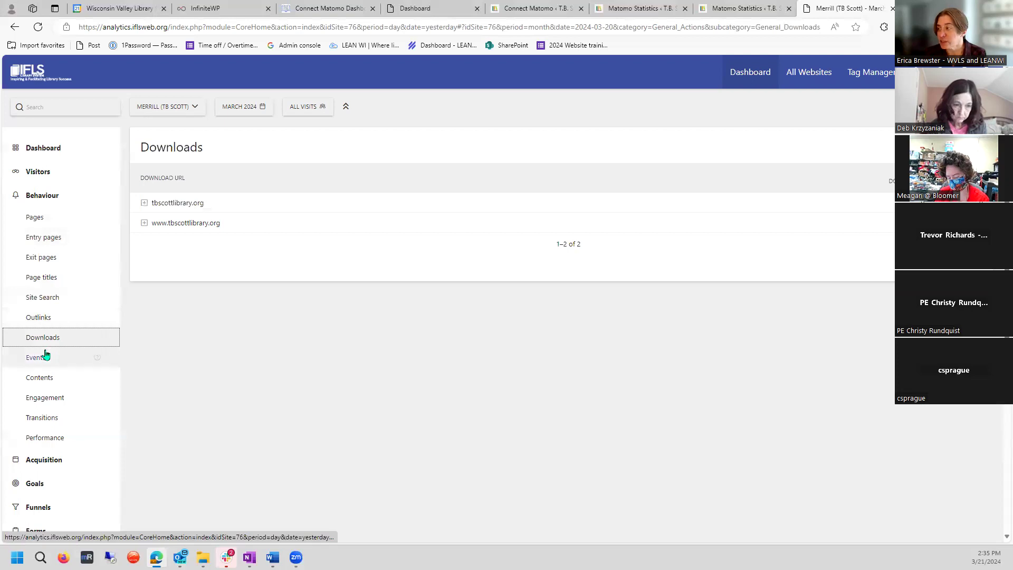
{"action": "left_click", "coordinate": [150, 205]}
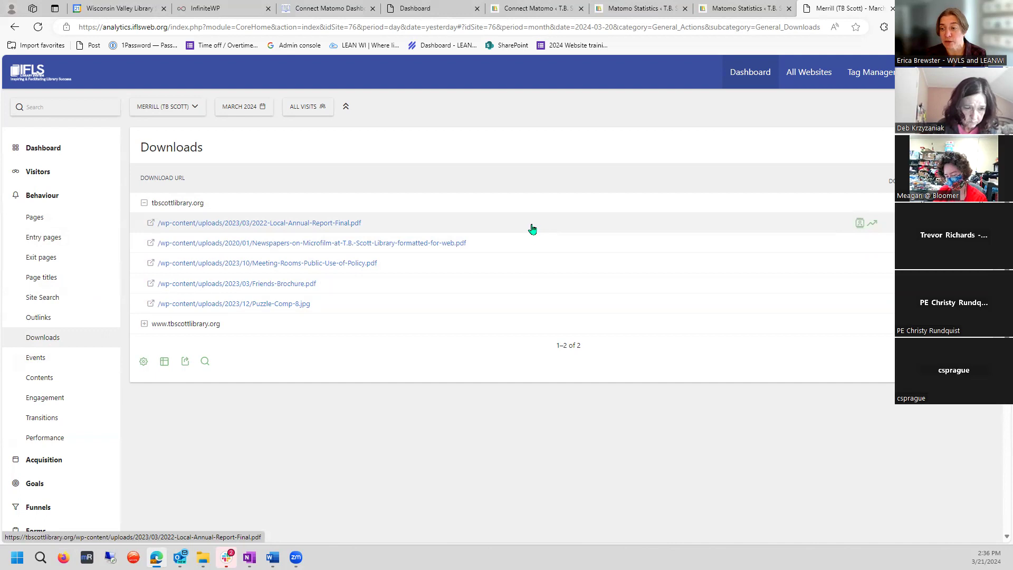
{"action": "left_click", "coordinate": [143, 329]}
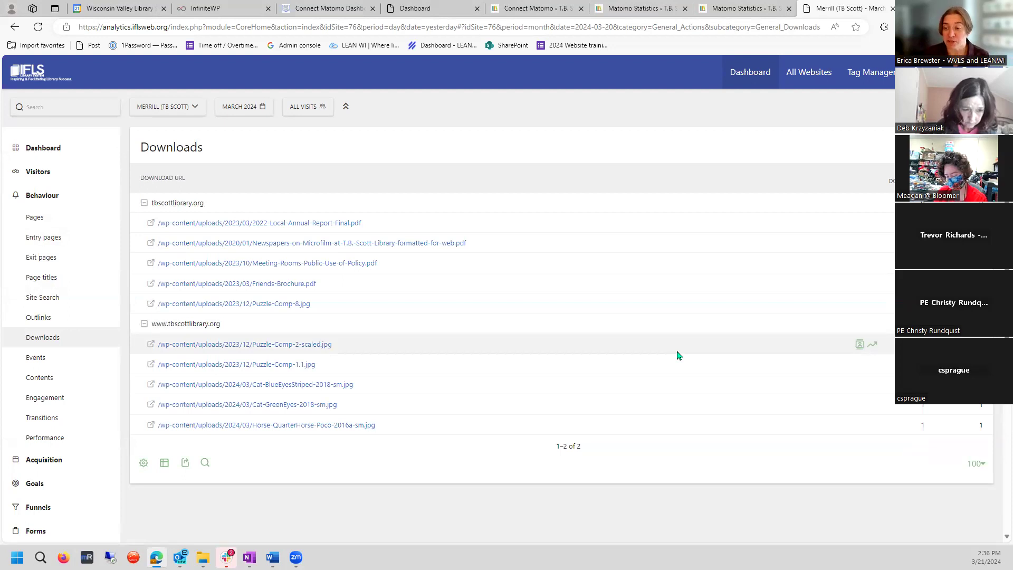
Step: Check the empty Events and Contents reports, then open Engagement
{"action": "left_click", "coordinate": [47, 358]}
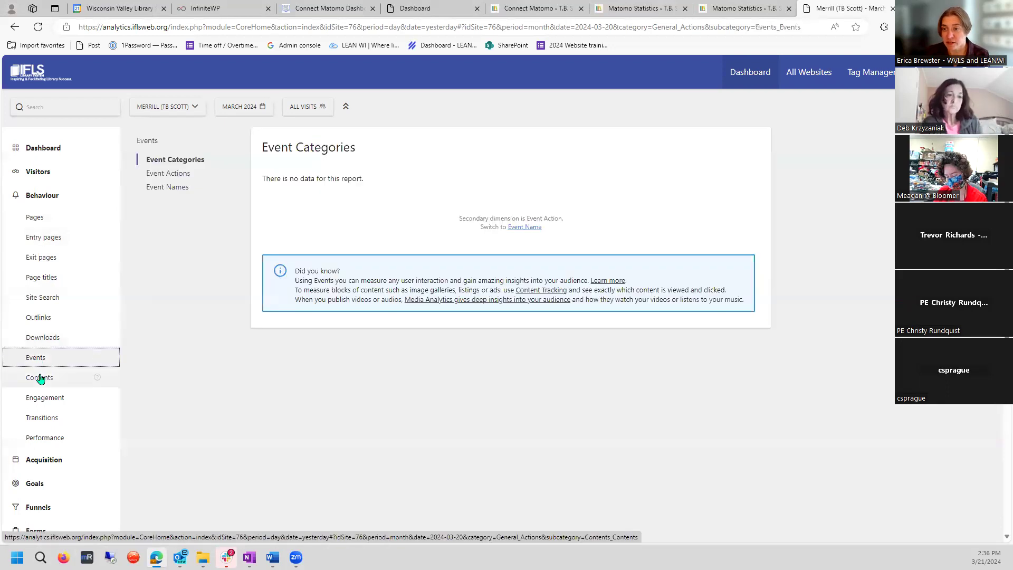
{"action": "left_click", "coordinate": [40, 378]}
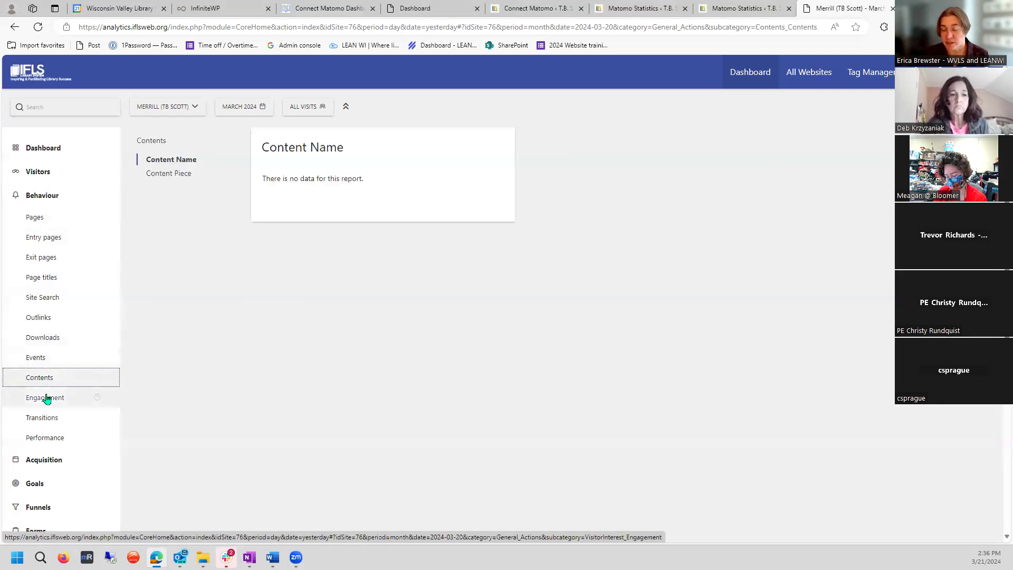
{"action": "left_click", "coordinate": [46, 398]}
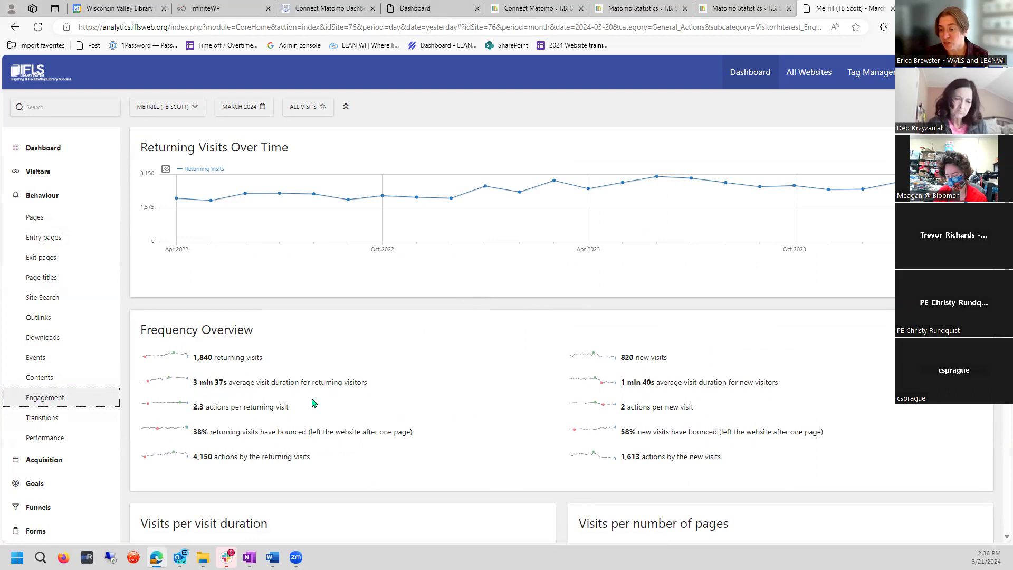
Step: Scroll the Engagement report and show the Visits per visit duration explanation
{"action": "scroll", "coordinate": [415, 399], "scroll_direction": "down", "scroll_amount": 2}
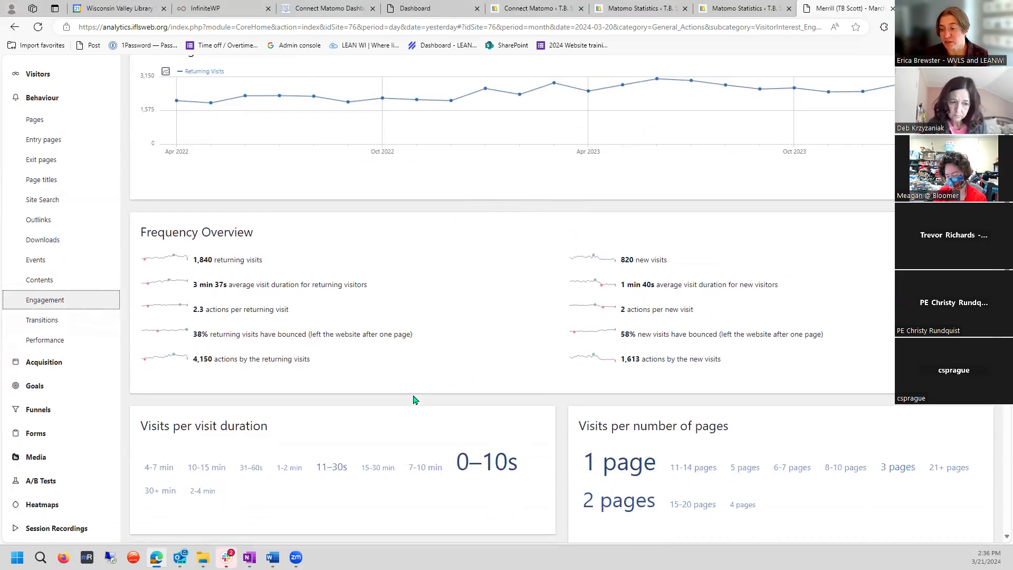
{"action": "scroll", "coordinate": [415, 399], "scroll_direction": "down", "scroll_amount": 4}
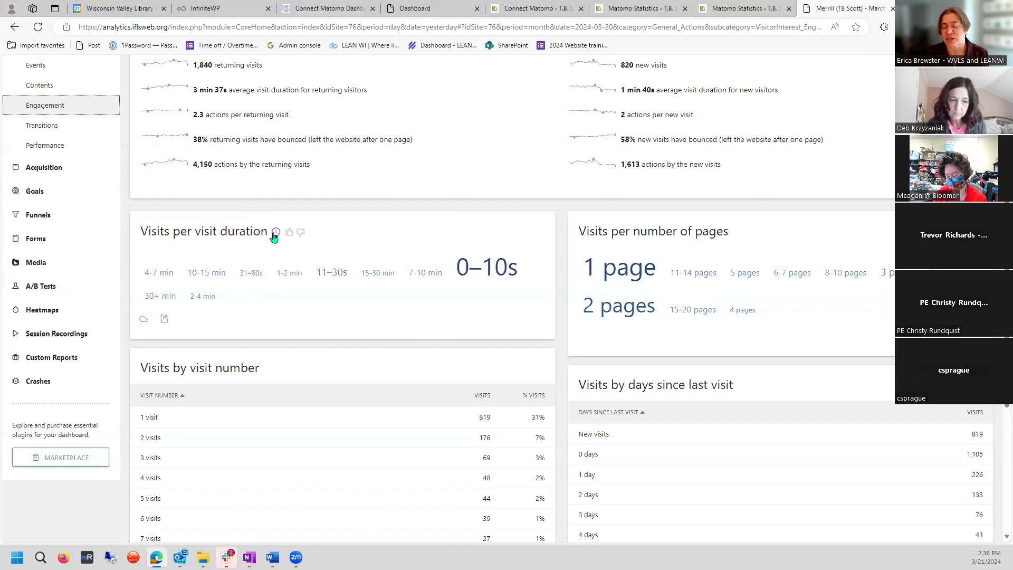
{"action": "left_click", "coordinate": [275, 233]}
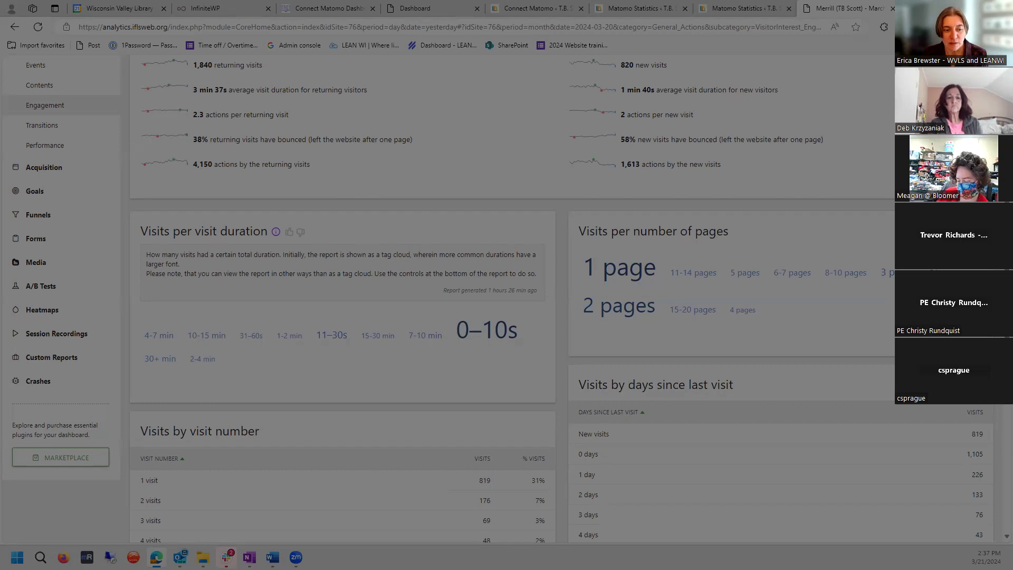
Step: Review the remaining visit breakdowns, then open the Transitions report for the homepage
{"action": "scroll", "coordinate": [451, 177], "scroll_direction": "down", "scroll_amount": 4}
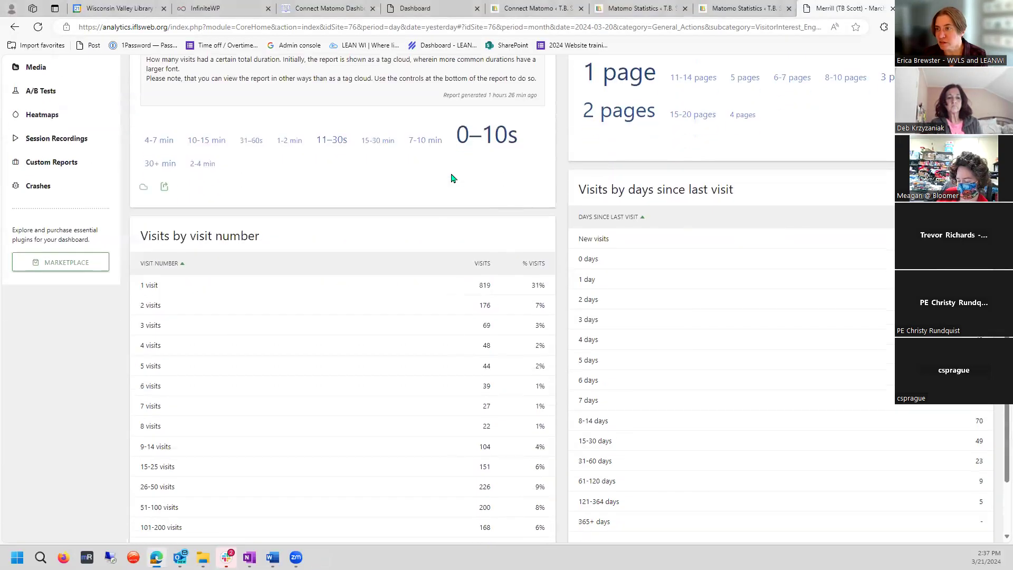
{"action": "scroll", "coordinate": [451, 177], "scroll_direction": "up", "scroll_amount": 2}
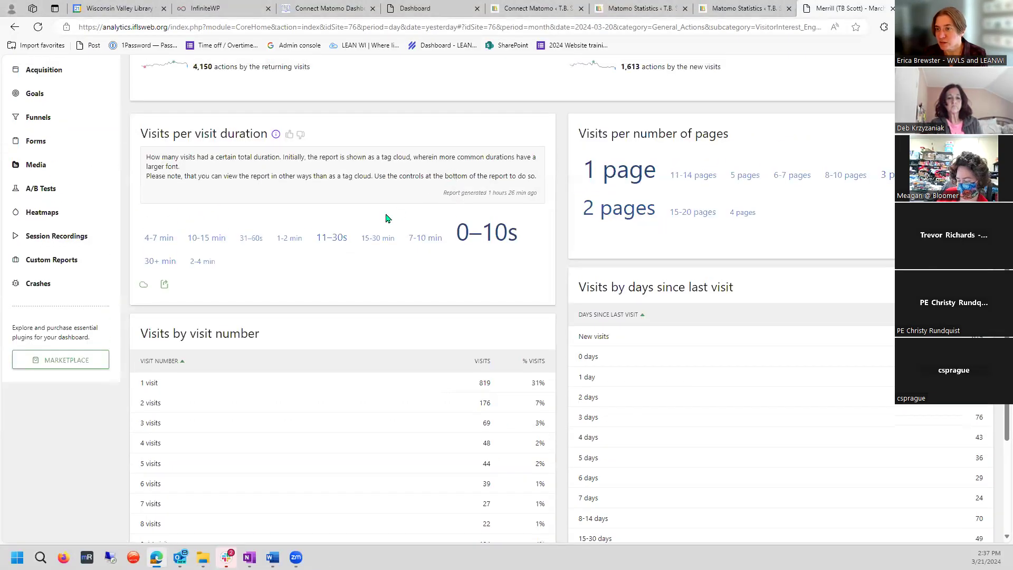
{"action": "scroll", "coordinate": [386, 218], "scroll_direction": "down", "scroll_amount": 4}
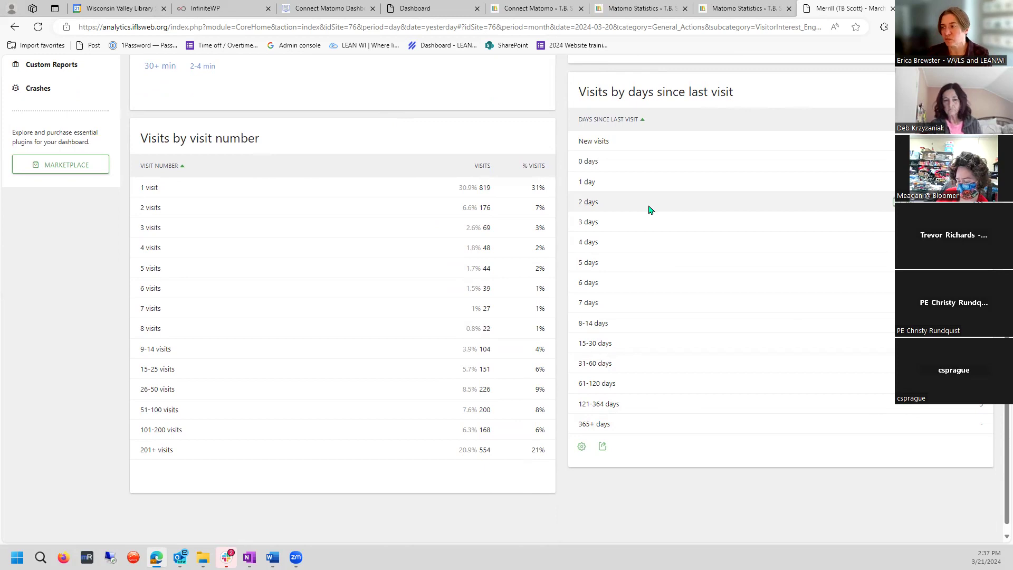
{"action": "scroll", "coordinate": [73, 228], "scroll_direction": "up", "scroll_amount": 5}
{"action": "scroll", "coordinate": [73, 228], "scroll_direction": "up", "scroll_amount": 5}
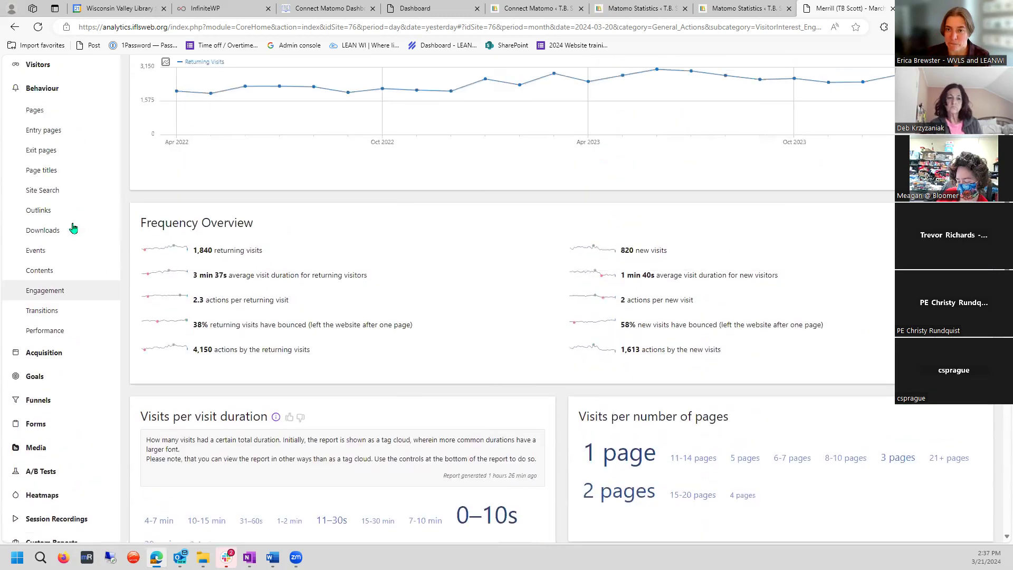
{"action": "left_click", "coordinate": [74, 417]}
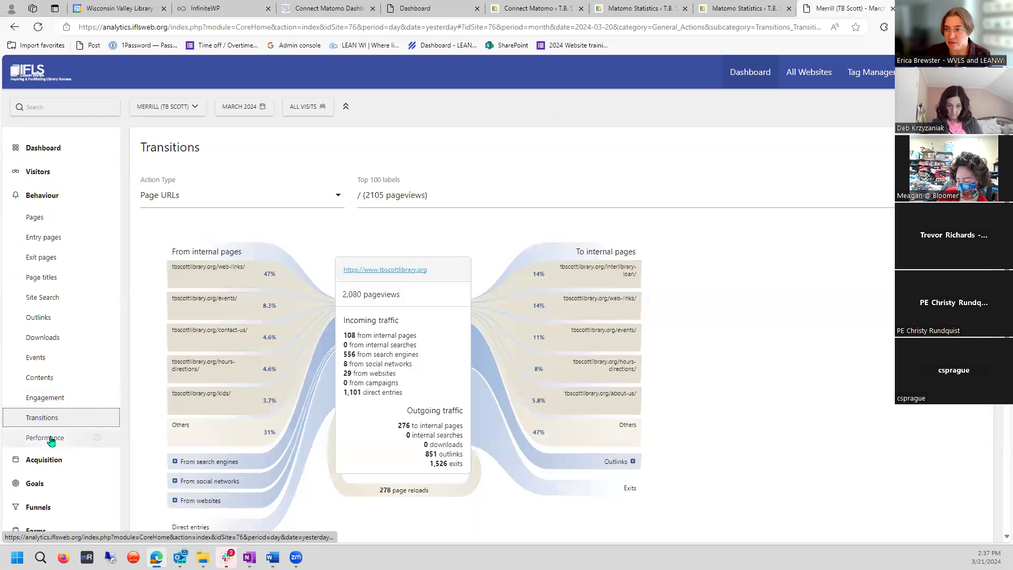
Step: Open the Performance report showing 3.24s average page load and 0.91s server time
{"action": "scroll", "coordinate": [55, 439], "scroll_direction": "down", "scroll_amount": 2}
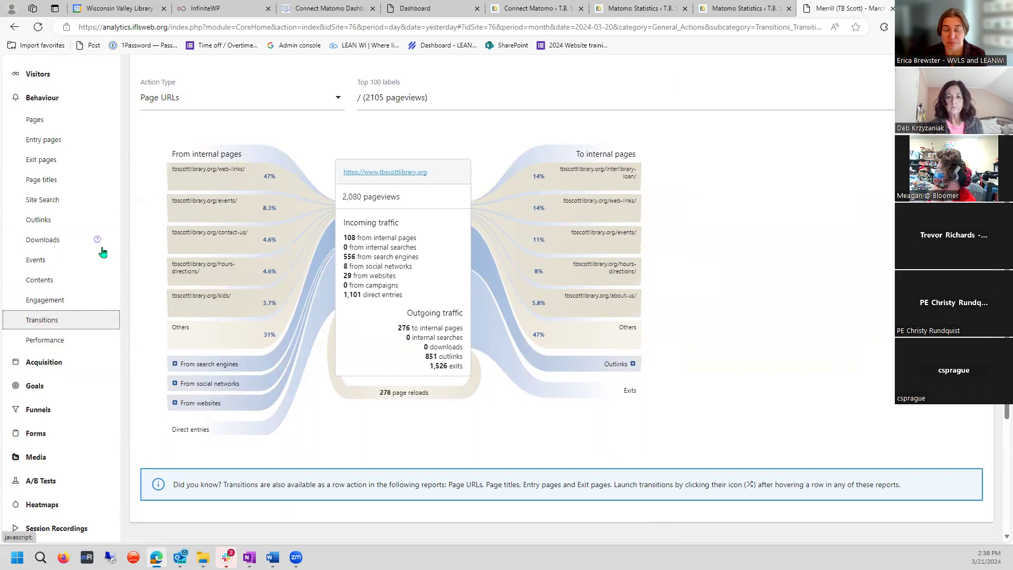
{"action": "left_click", "coordinate": [52, 343]}
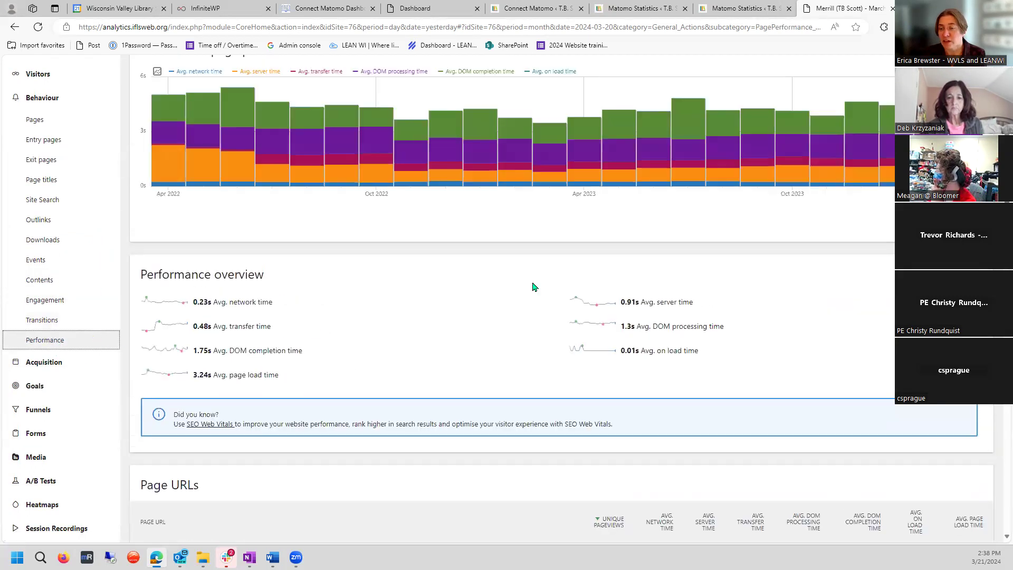
Step: Return to the March 2024 Dashboard showing 169 visits in the last 24 hours
{"action": "scroll", "coordinate": [532, 286], "scroll_direction": "up", "scroll_amount": 2}
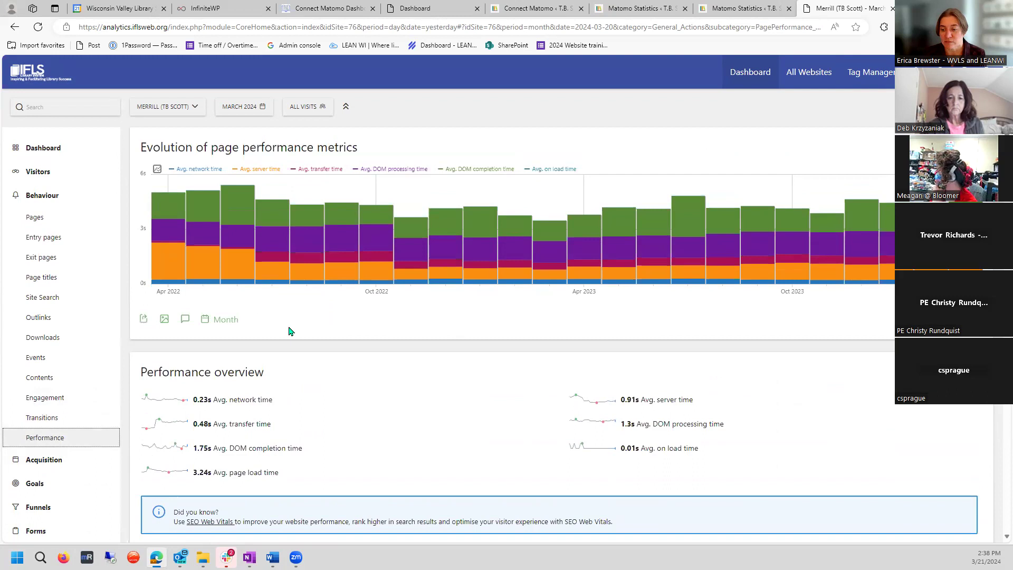
{"action": "scroll", "coordinate": [289, 332], "scroll_direction": "down", "scroll_amount": 2}
{"action": "scroll", "coordinate": [289, 331], "scroll_direction": "up", "scroll_amount": 2}
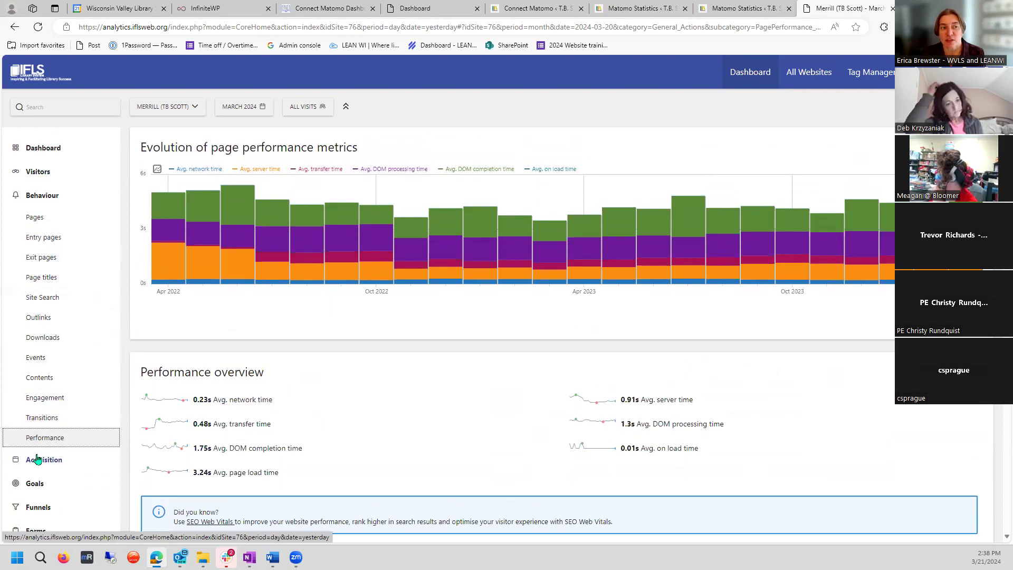
{"action": "left_click", "coordinate": [34, 150]}
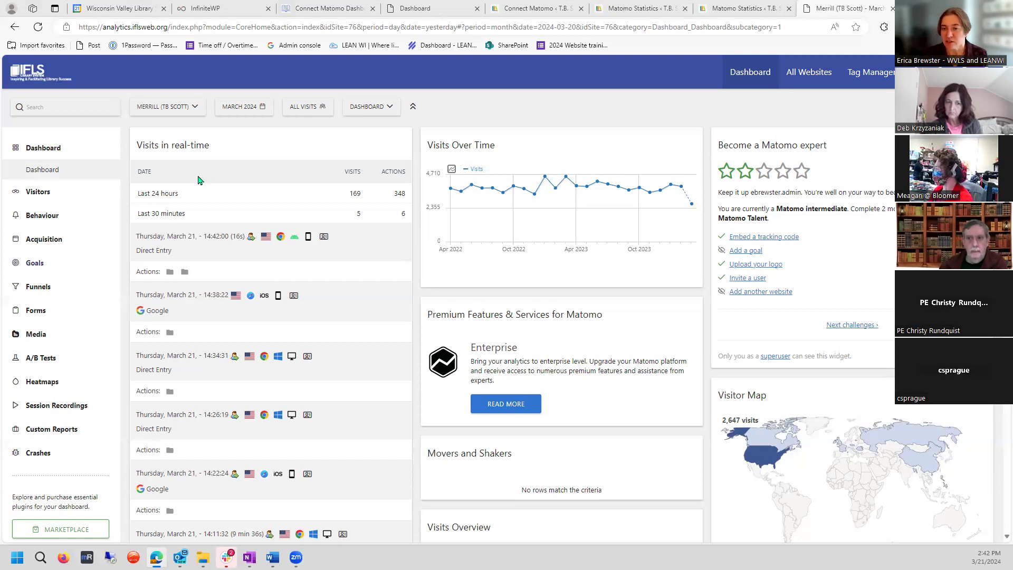
Step: Open Matomo's Heatmaps feature page, then a new blank browser tab
{"action": "left_click", "coordinate": [46, 380]}
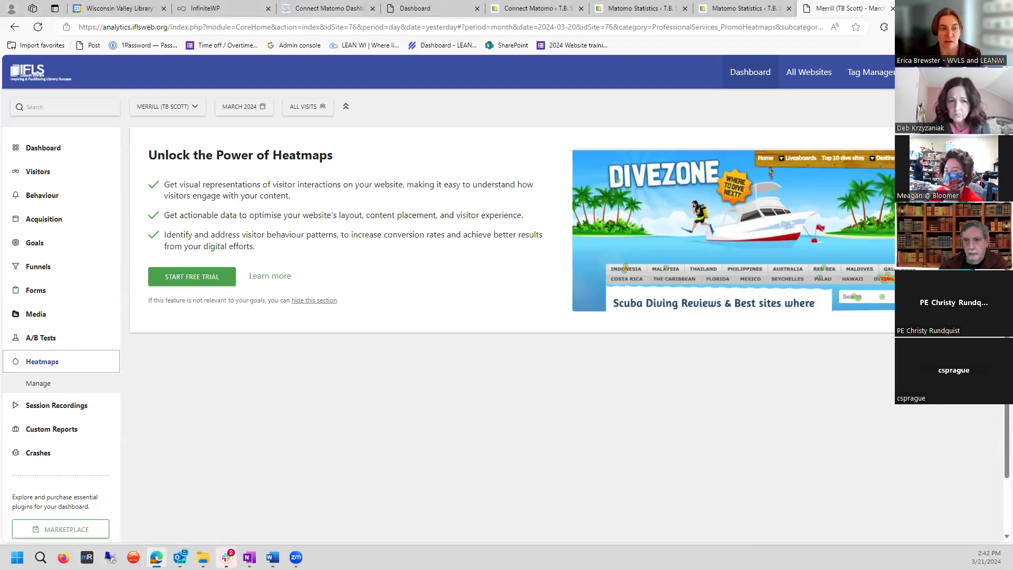
{"action": "key", "text": "ctrl+t"}
Step: Search Google Images for 'website heatmap image'
{"action": "type", "text": "we"}
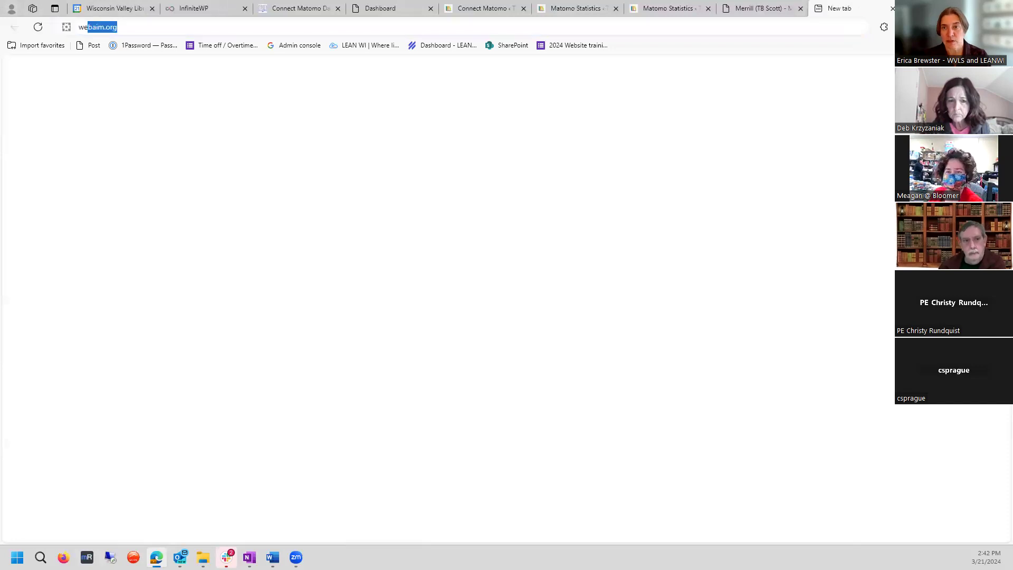
{"action": "type", "text": "bsite s"}
{"action": "key", "text": "BackSpace"}
{"action": "type", "text": "heatmap image"}
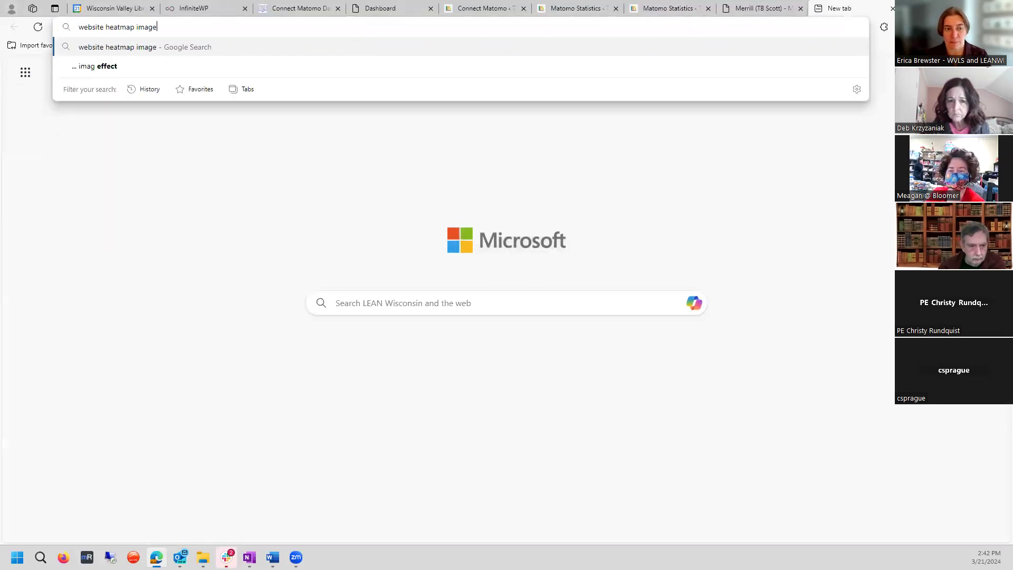
{"action": "key", "text": "Return"}
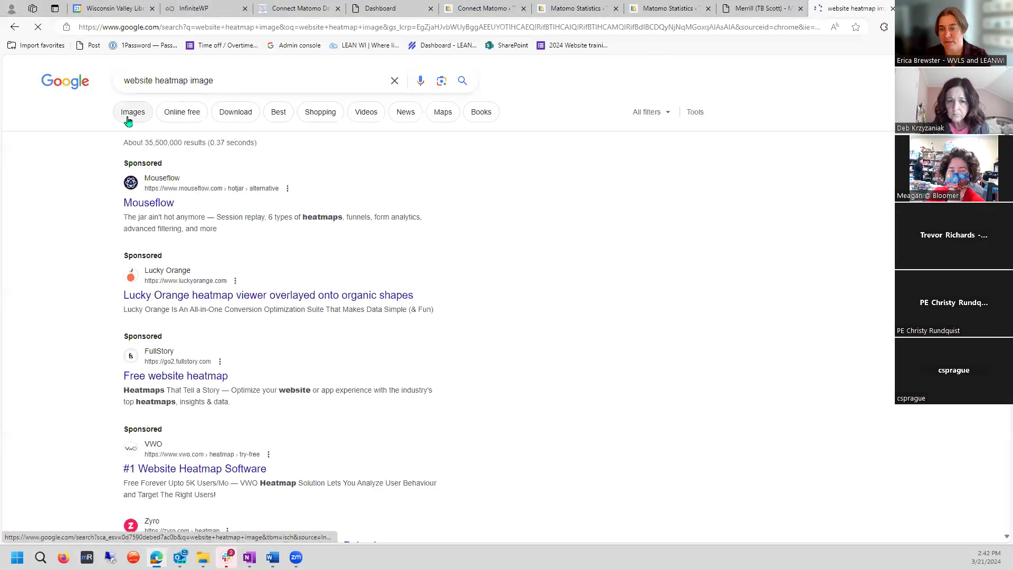
{"action": "left_click", "coordinate": [128, 117]}
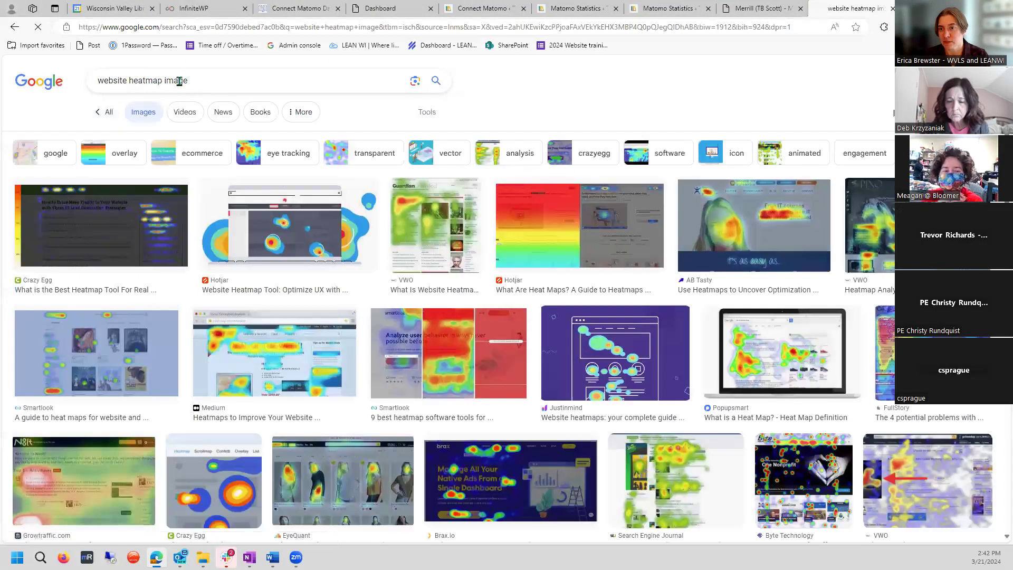
Step: Preview the first Crazy Egg heatmap, view it in its own tab, then close it
{"action": "left_click", "coordinate": [105, 252]}
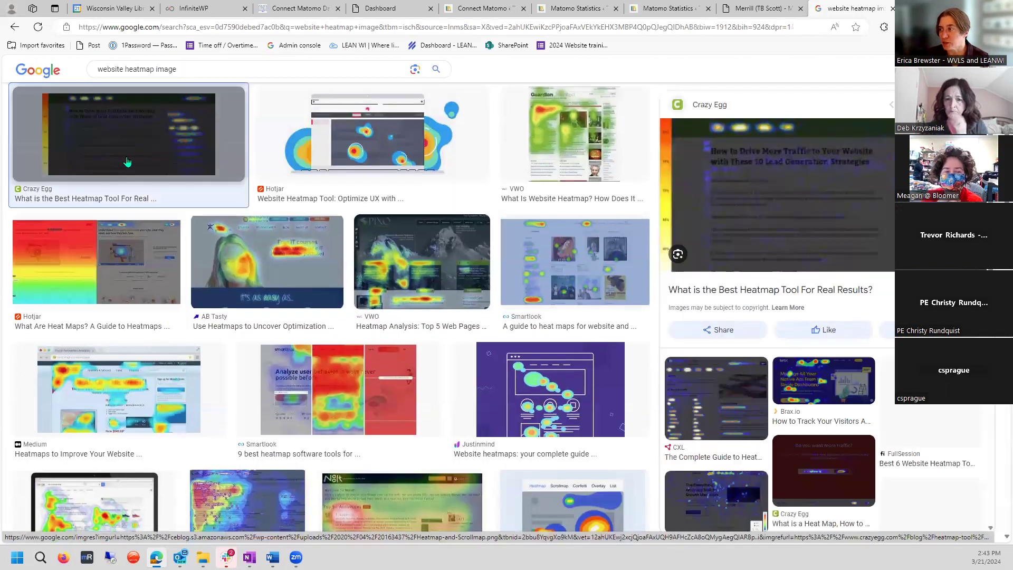
{"action": "left_click", "coordinate": [127, 162]}
{"action": "right_click", "coordinate": [101, 135]}
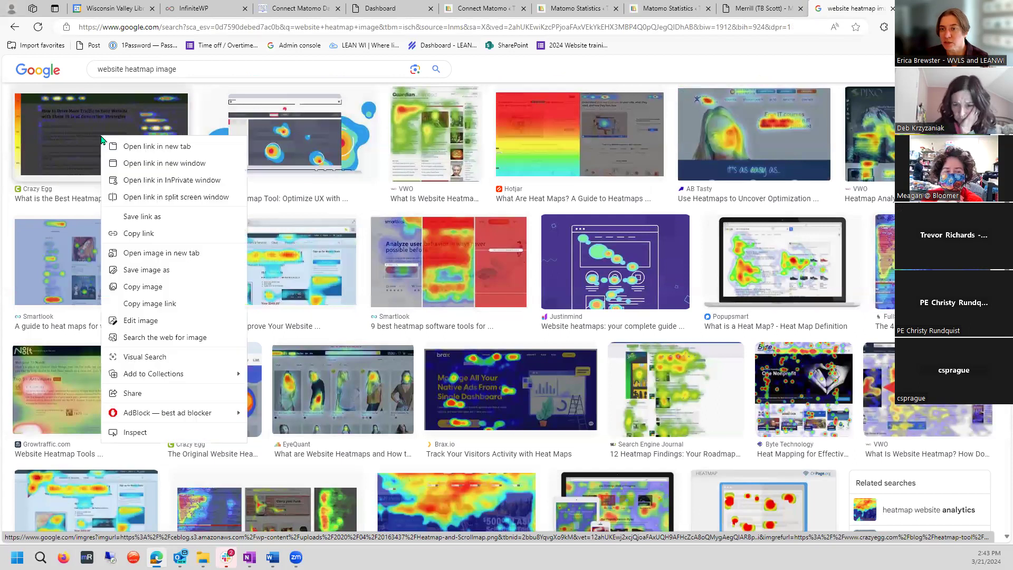
{"action": "left_click", "coordinate": [134, 253]}
{"action": "left_click", "coordinate": [841, 7]}
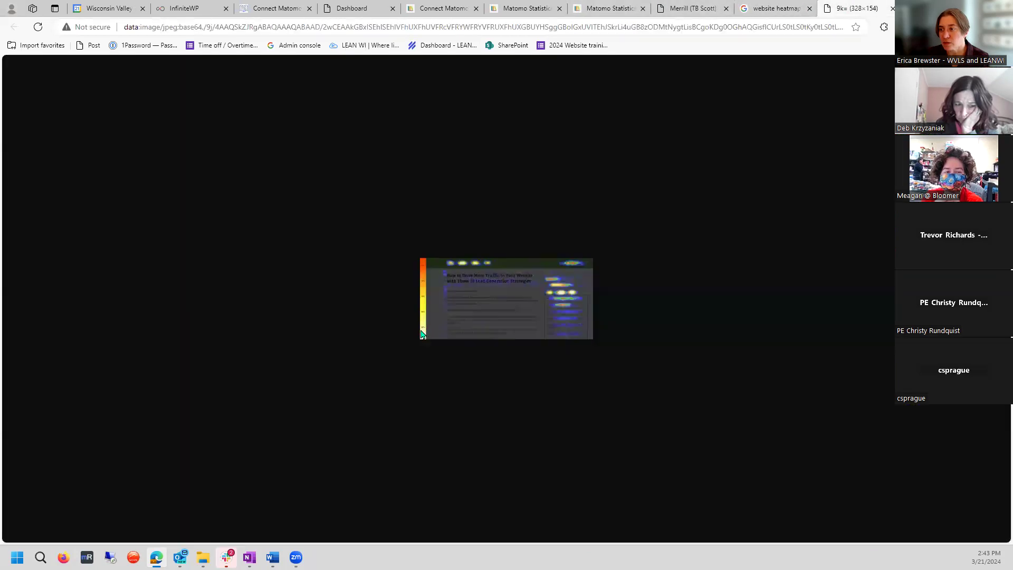
{"action": "left_click", "coordinate": [892, 8]}
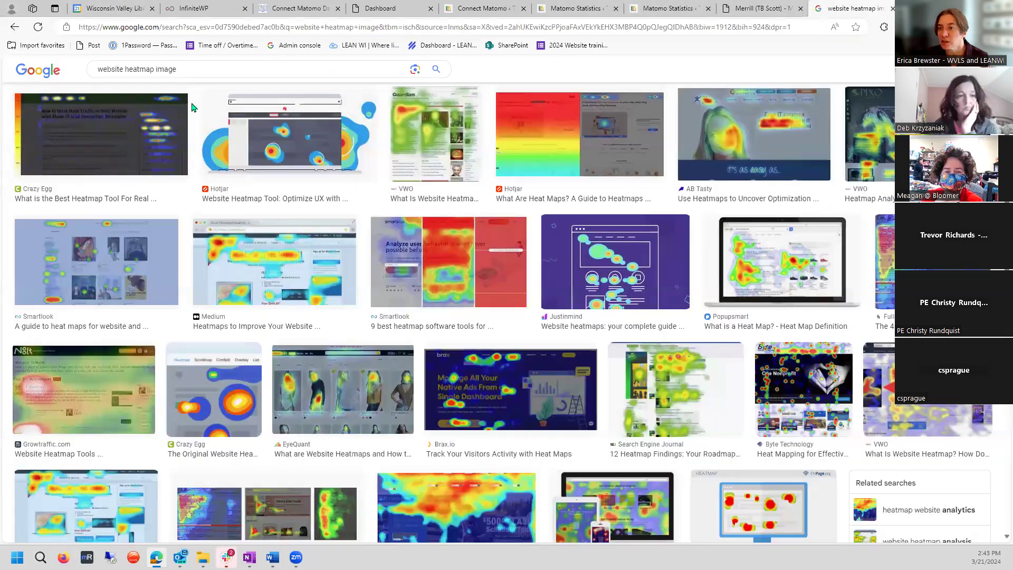
{"action": "scroll", "coordinate": [528, 111], "scroll_direction": "up", "scroll_amount": 2}
Step: Filter the image results to large images only
{"action": "left_click", "coordinate": [441, 112]}
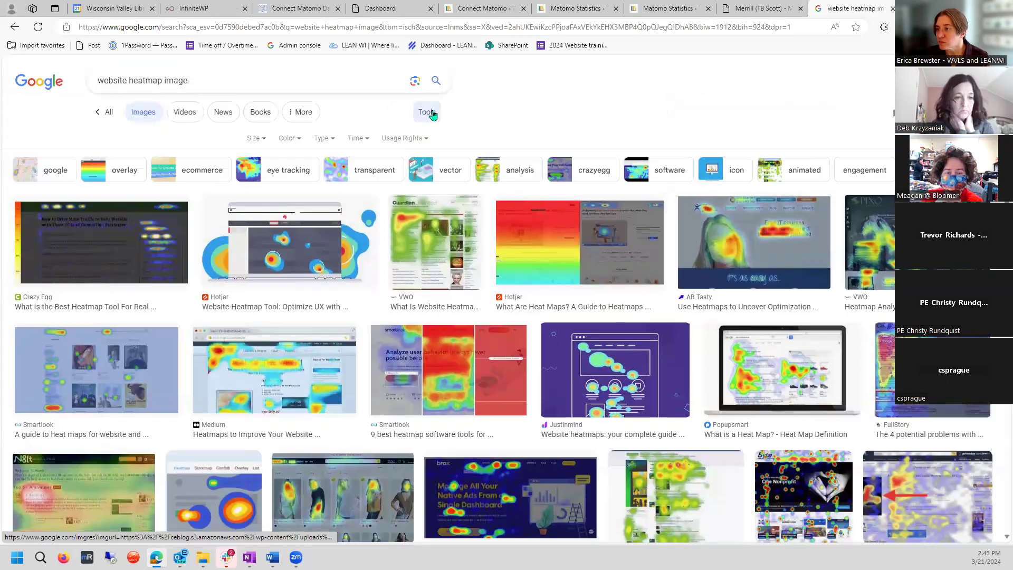
{"action": "left_click", "coordinate": [259, 138]}
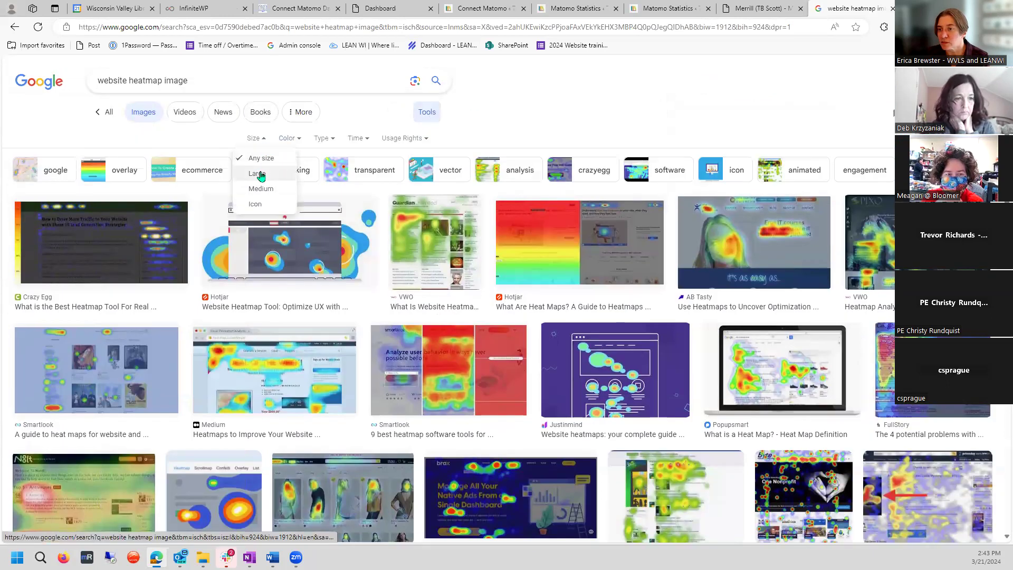
{"action": "left_click", "coordinate": [259, 174]}
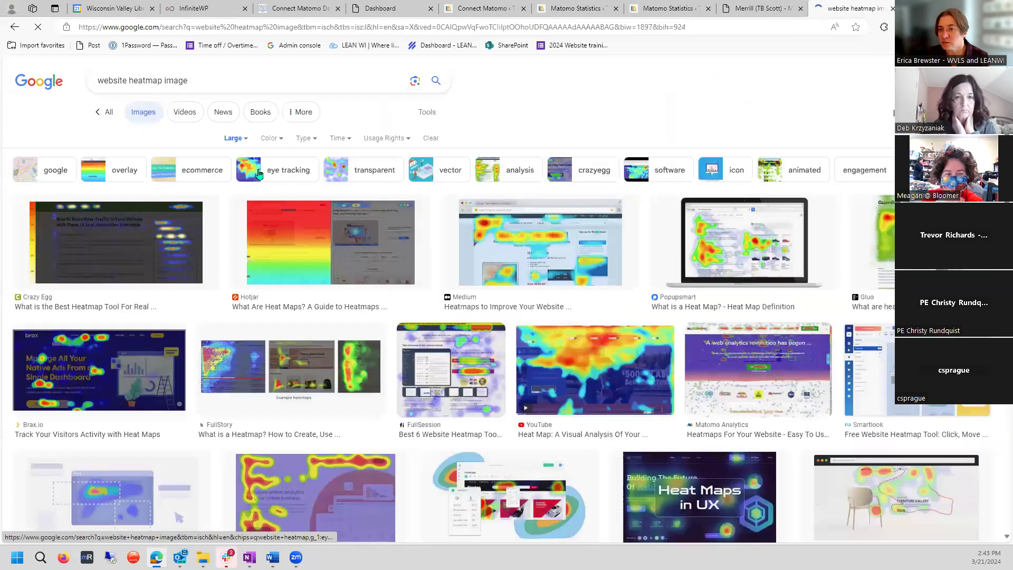
Step: Open the Medium 'Deal of the Week' heatmap image full-size in a new tab
{"action": "right_click", "coordinate": [304, 245]}
{"action": "right_click", "coordinate": [519, 245]}
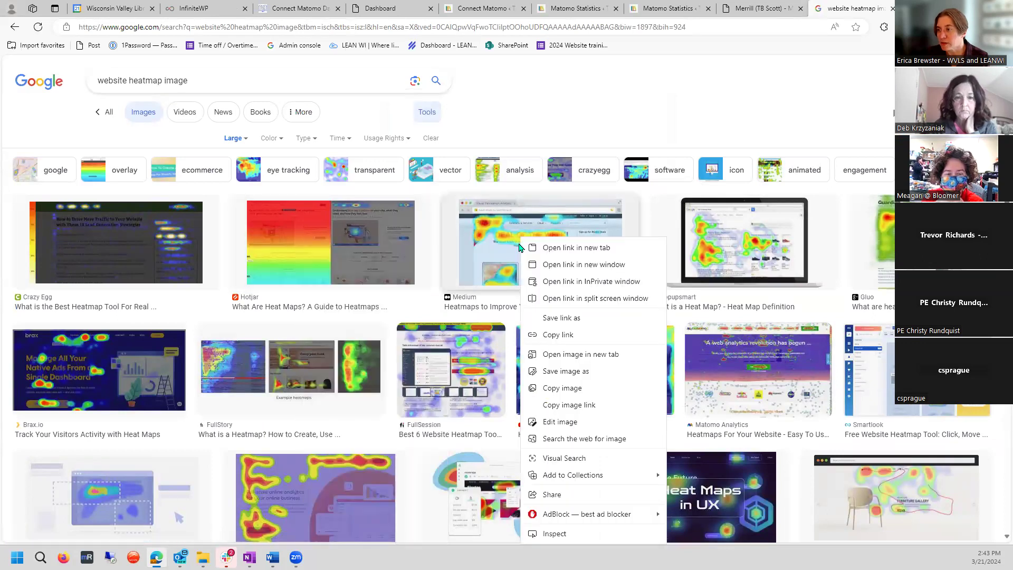
{"action": "left_click", "coordinate": [574, 354]}
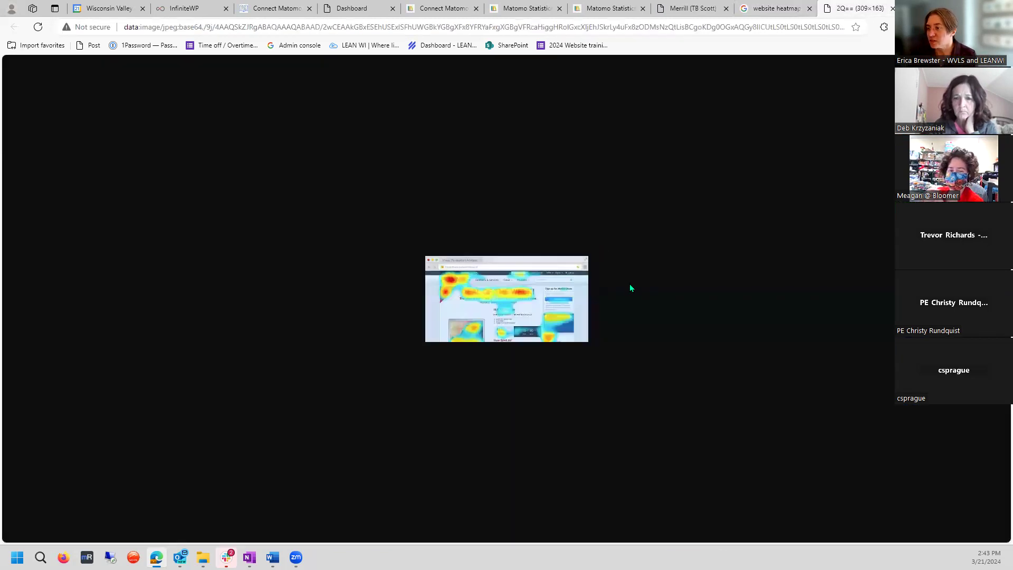
{"action": "scroll", "coordinate": [554, 272], "scroll_direction": "up", "scroll_amount": 8, "text": "ctrl"}
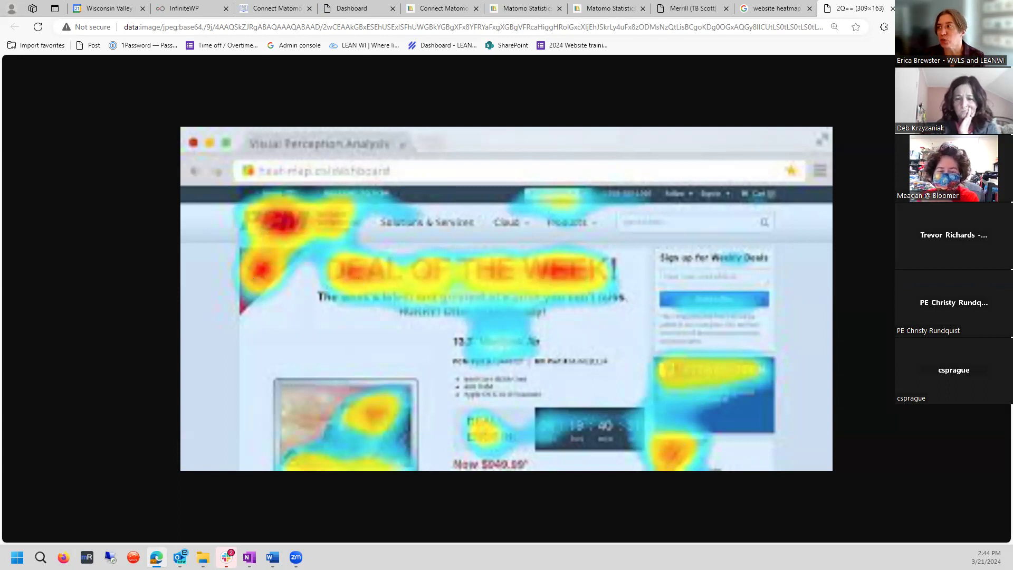
Step: Close the heatmap image, preview the Howuku result, then close Google to return to Matomo Heatmaps
{"action": "left_click", "coordinate": [892, 8]}
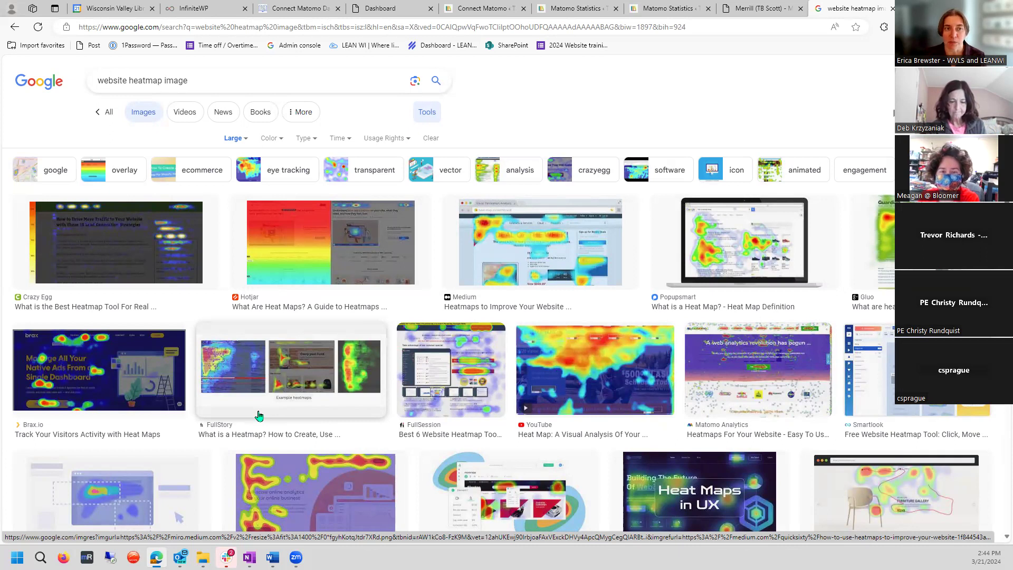
{"action": "scroll", "coordinate": [386, 368], "scroll_direction": "down", "scroll_amount": 4}
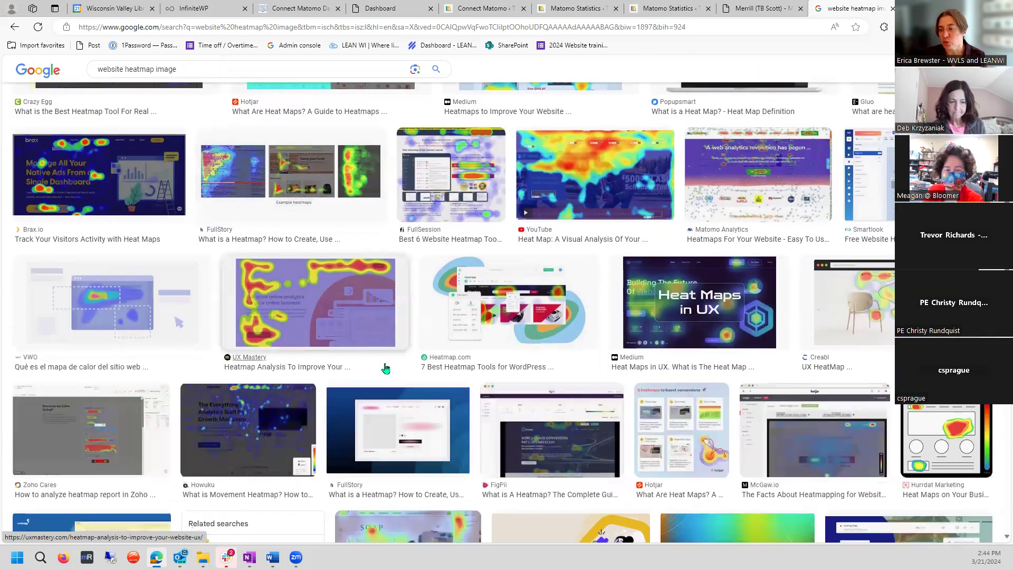
{"action": "scroll", "coordinate": [385, 369], "scroll_direction": "down", "scroll_amount": 2}
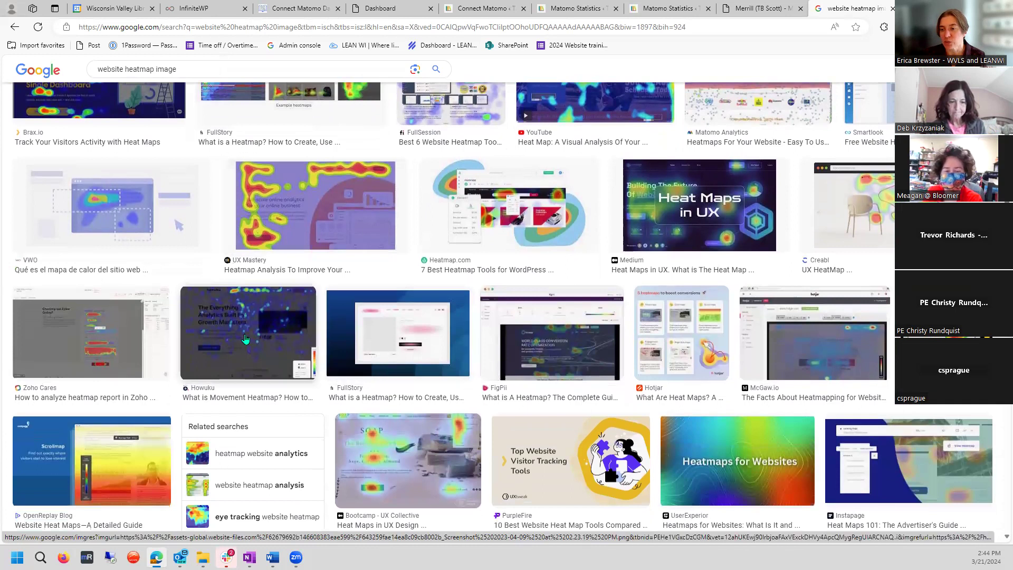
{"action": "left_click", "coordinate": [313, 352]}
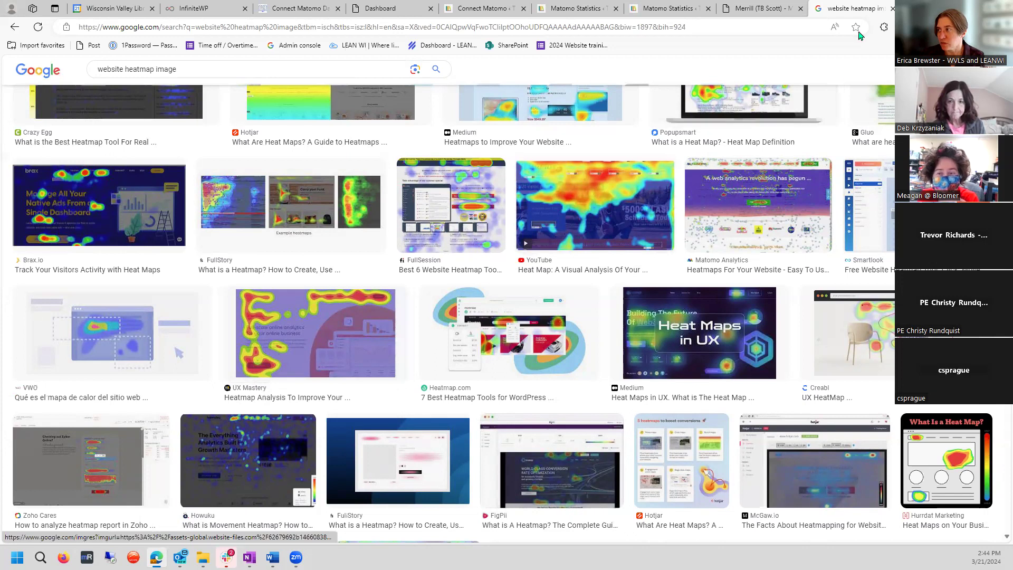
{"action": "left_click", "coordinate": [893, 9]}
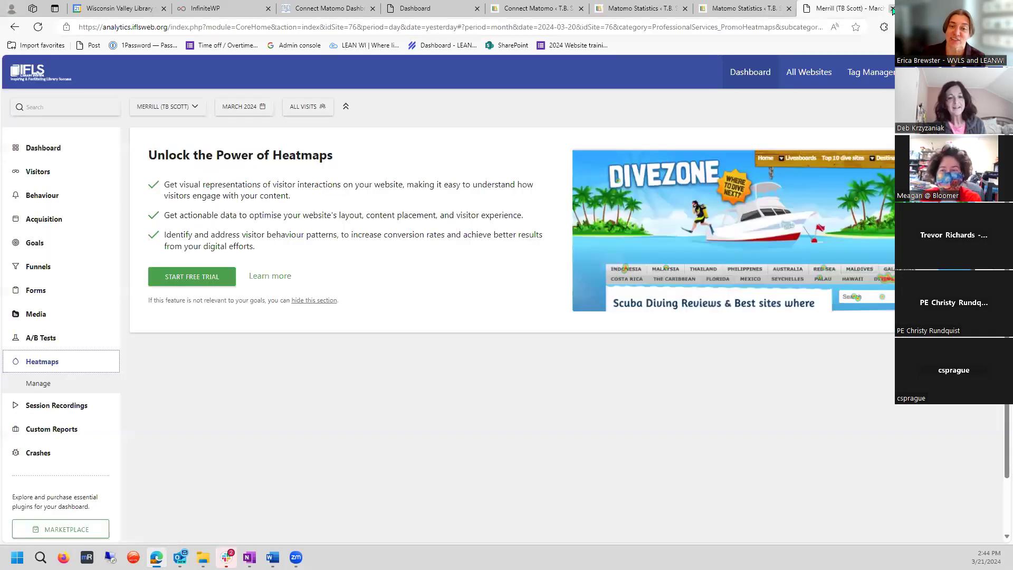